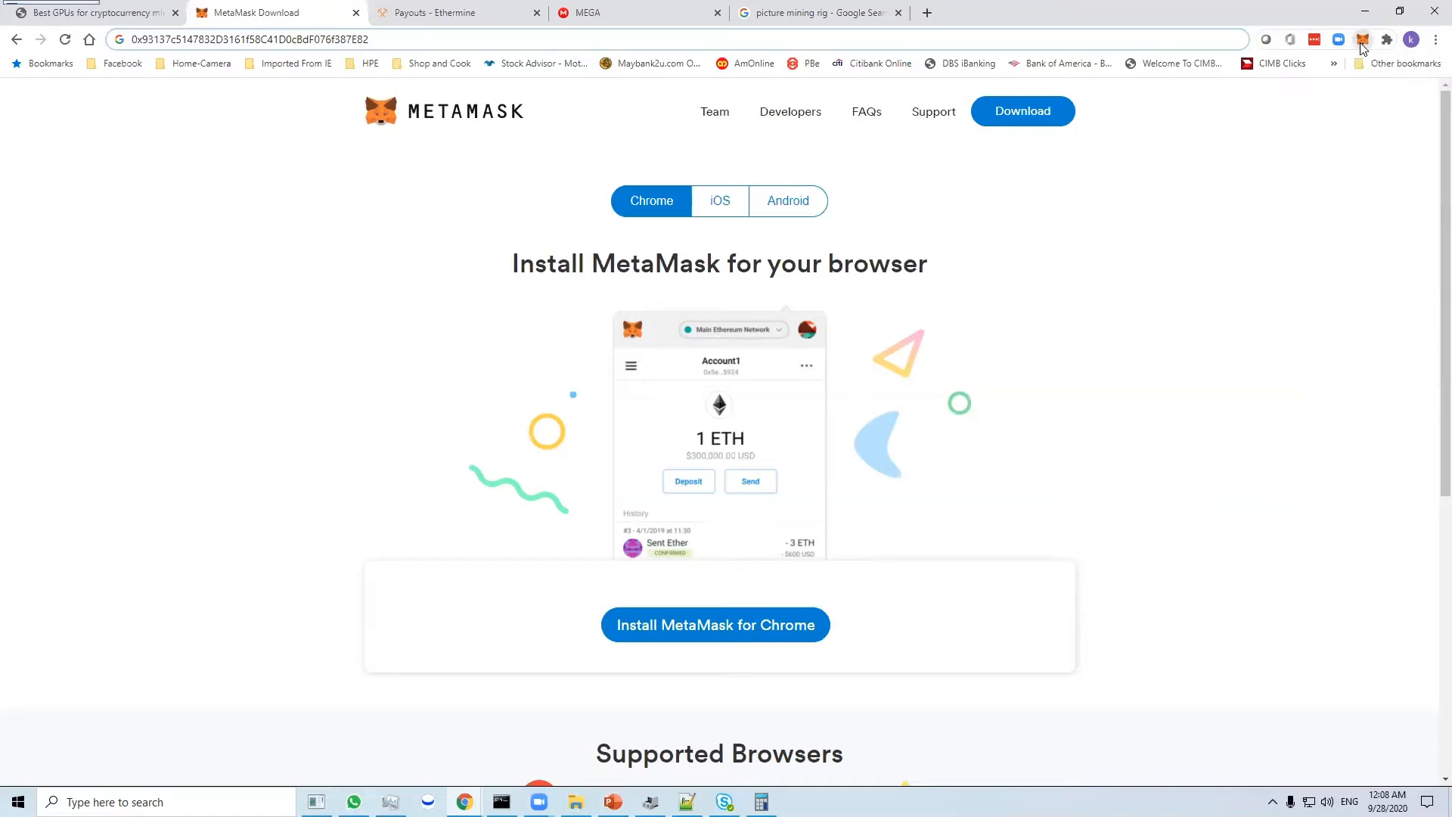
- View the Account 1 balance and recent activity in the MetaMask wallet, and close the wallet
click(1363, 46)
click(1364, 44)
click(1364, 44)
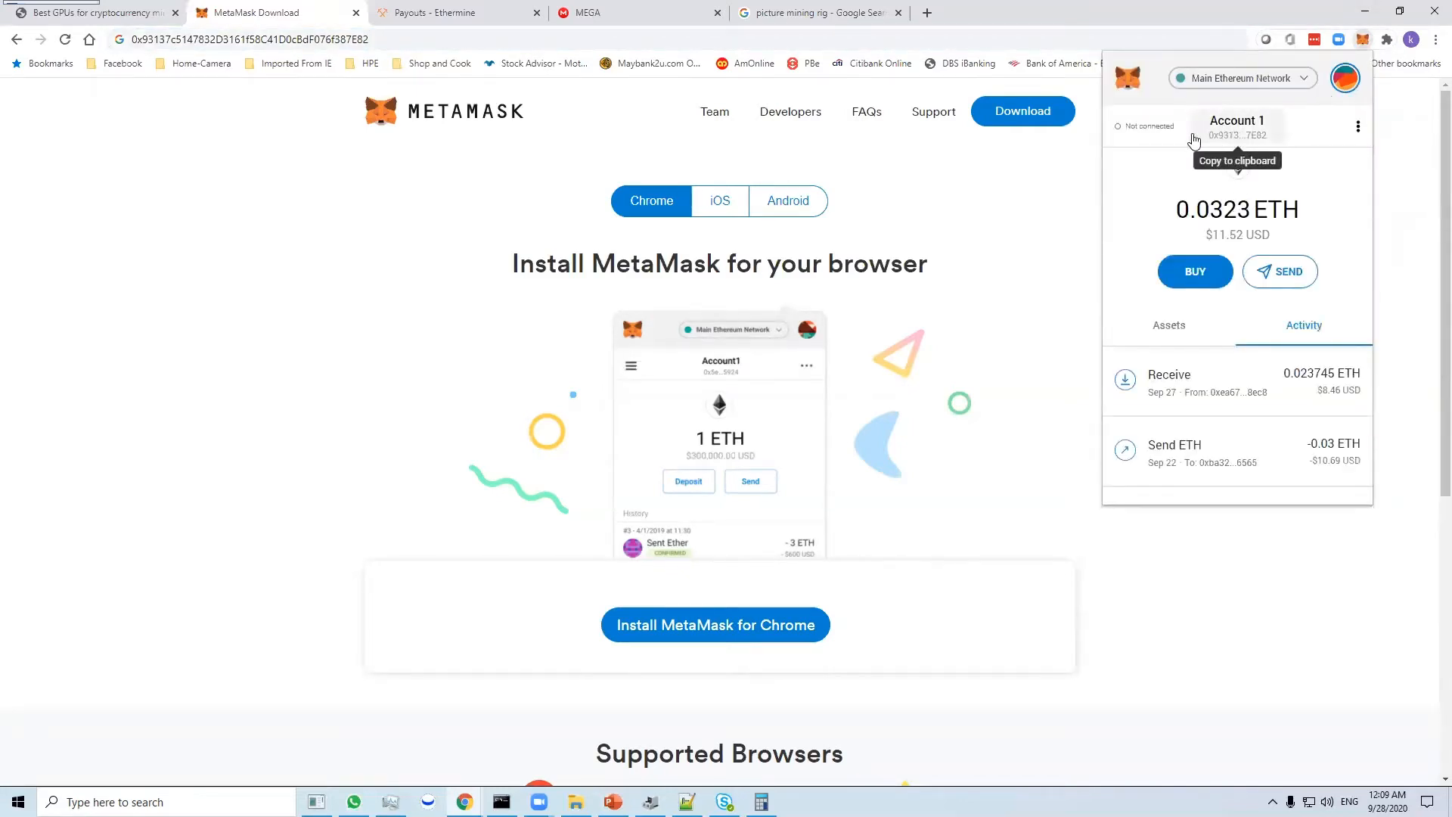
drag(1187, 204, 1282, 211)
click(1255, 203)
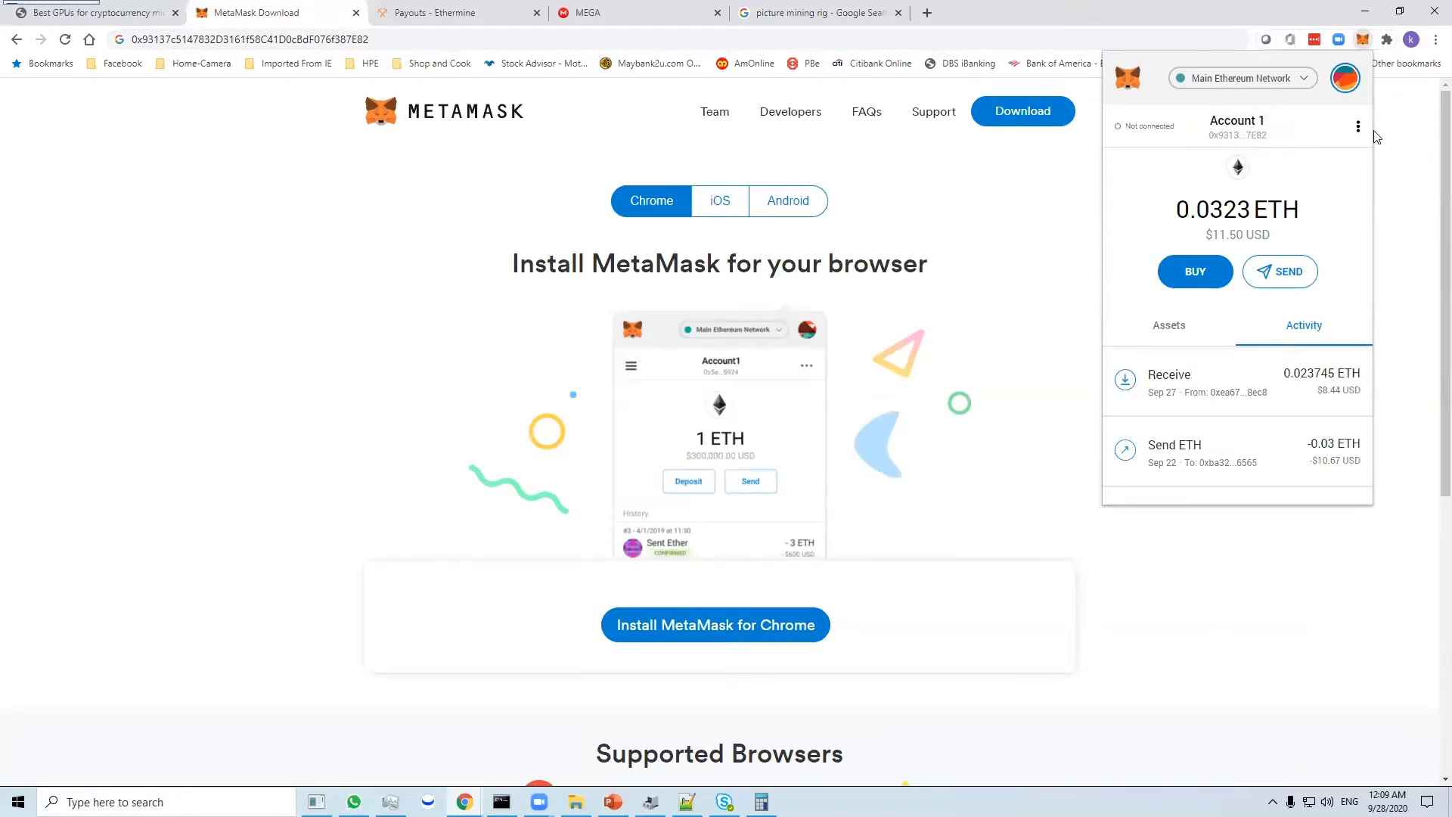
click(1396, 155)
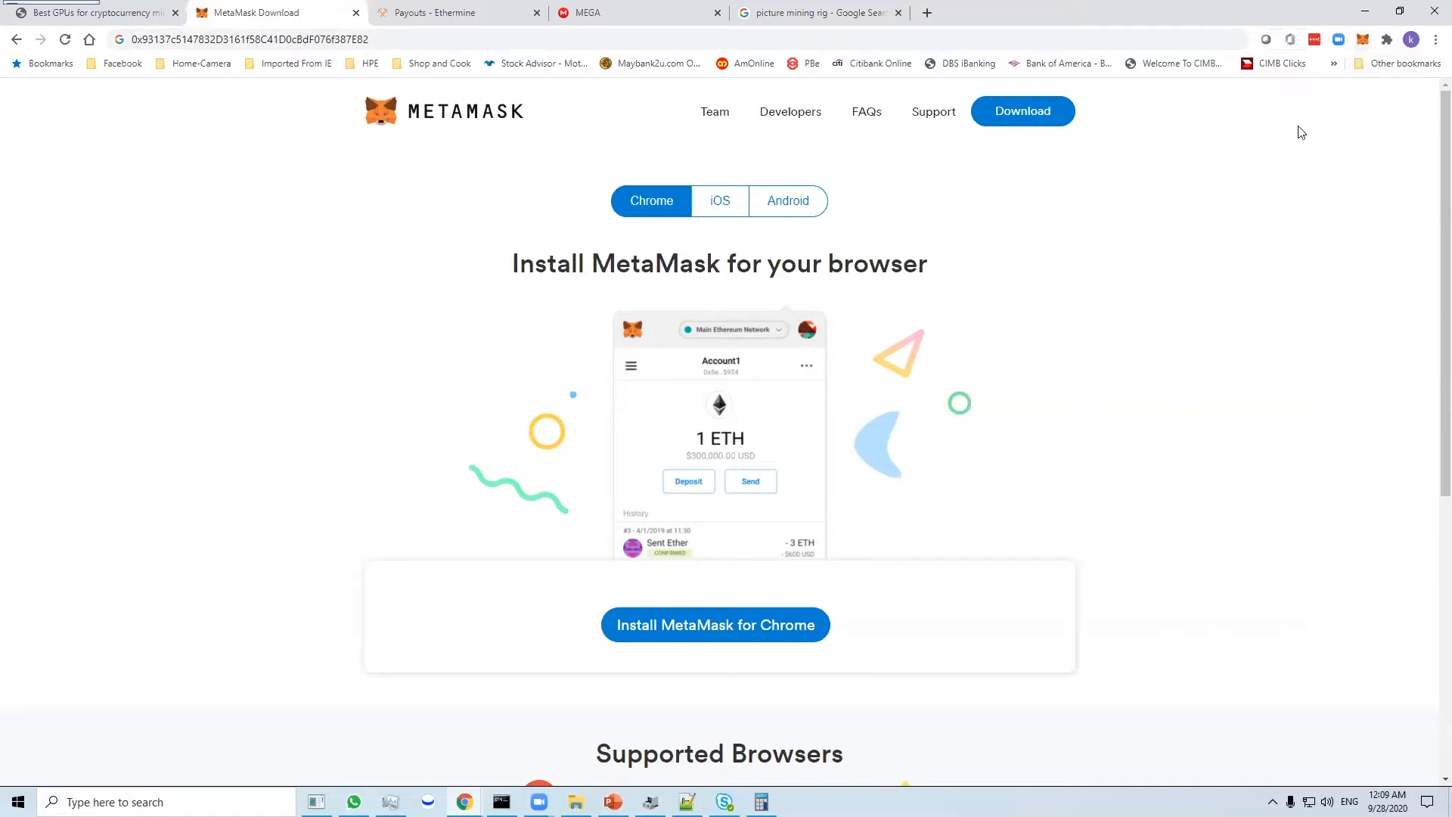
- Switch to PowerPoint to read the ethermine.org instructions on the Software Setup slide, and return to Chrome
click(613, 802)
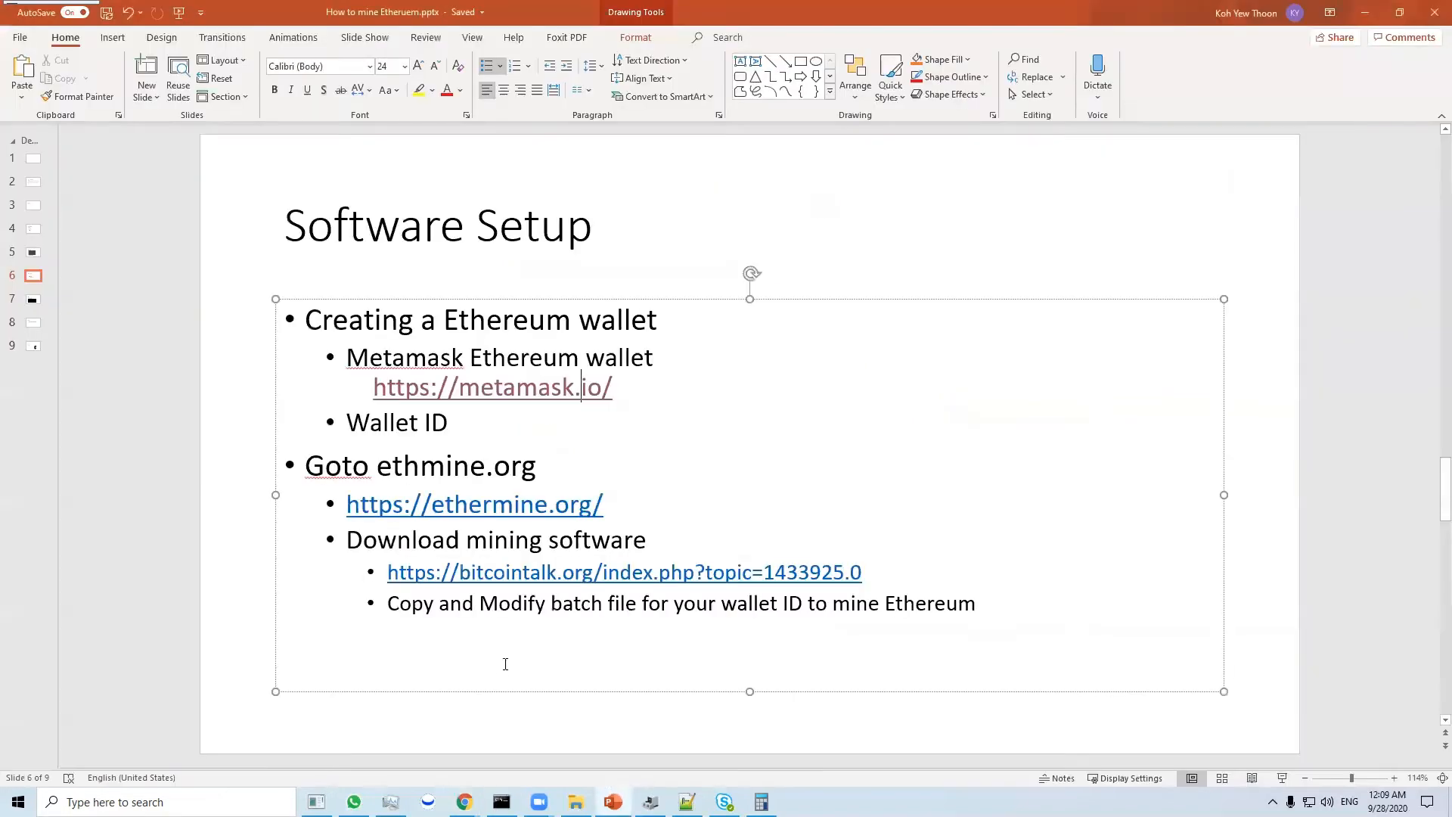
click(544, 449)
mouse_move(464, 801)
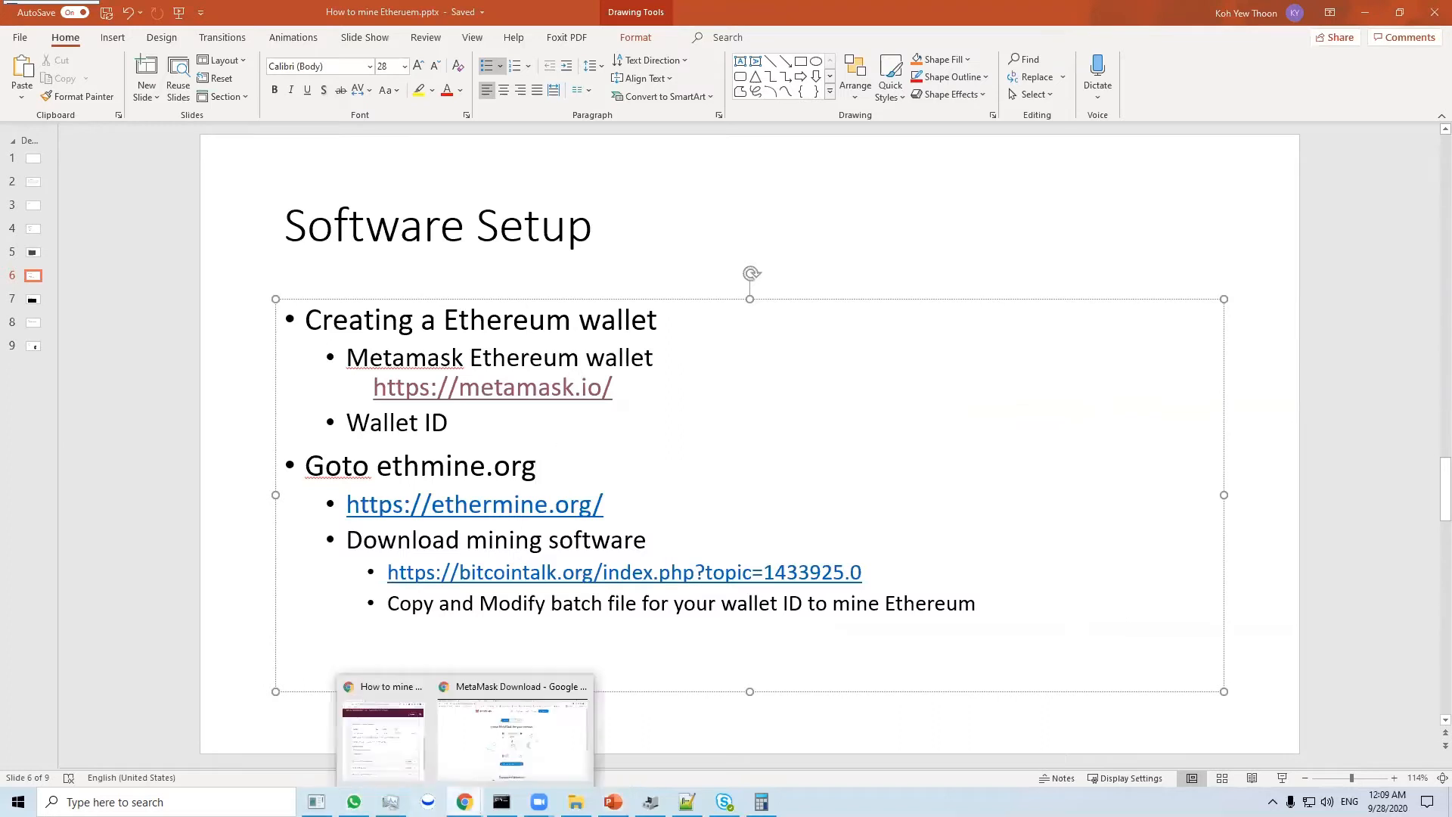
click(454, 750)
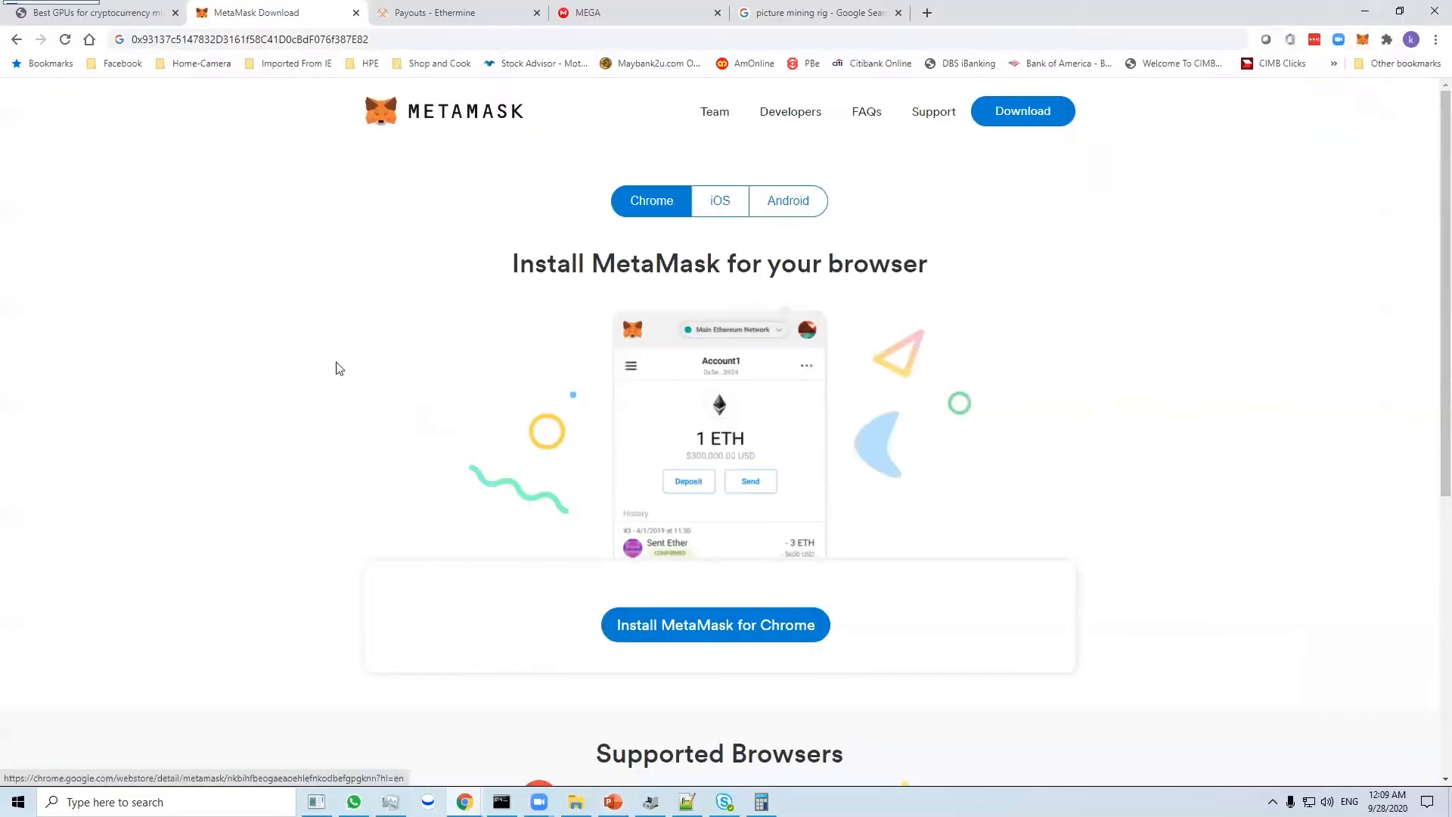
- Go to Ethermine's Ethereum pool home page and open its guide for starting to mine
click(403, 15)
click(139, 95)
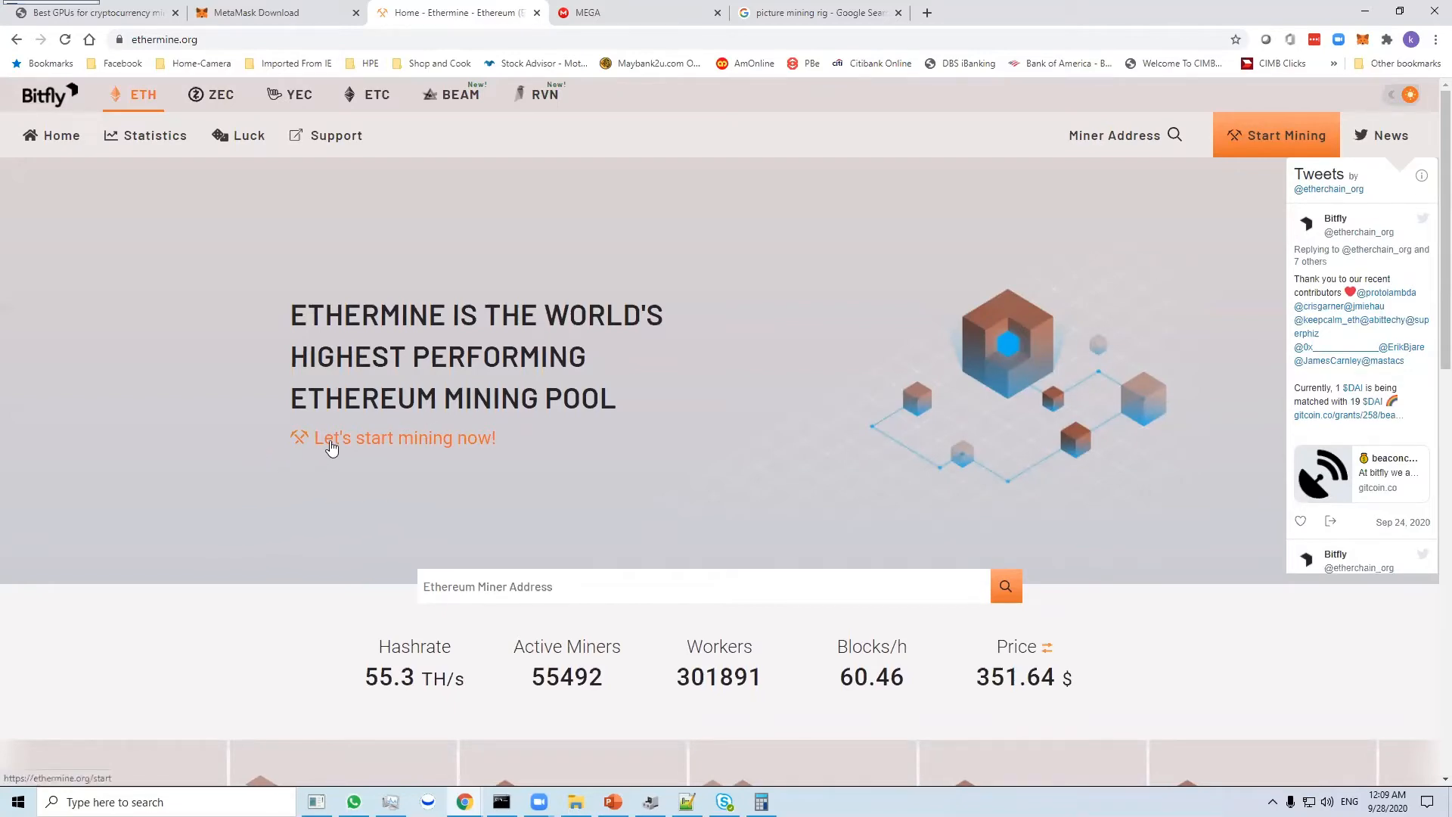
click(331, 446)
- Examine the mining server settings, especially which value the Username row requires
scroll(556, 404, down, 2)
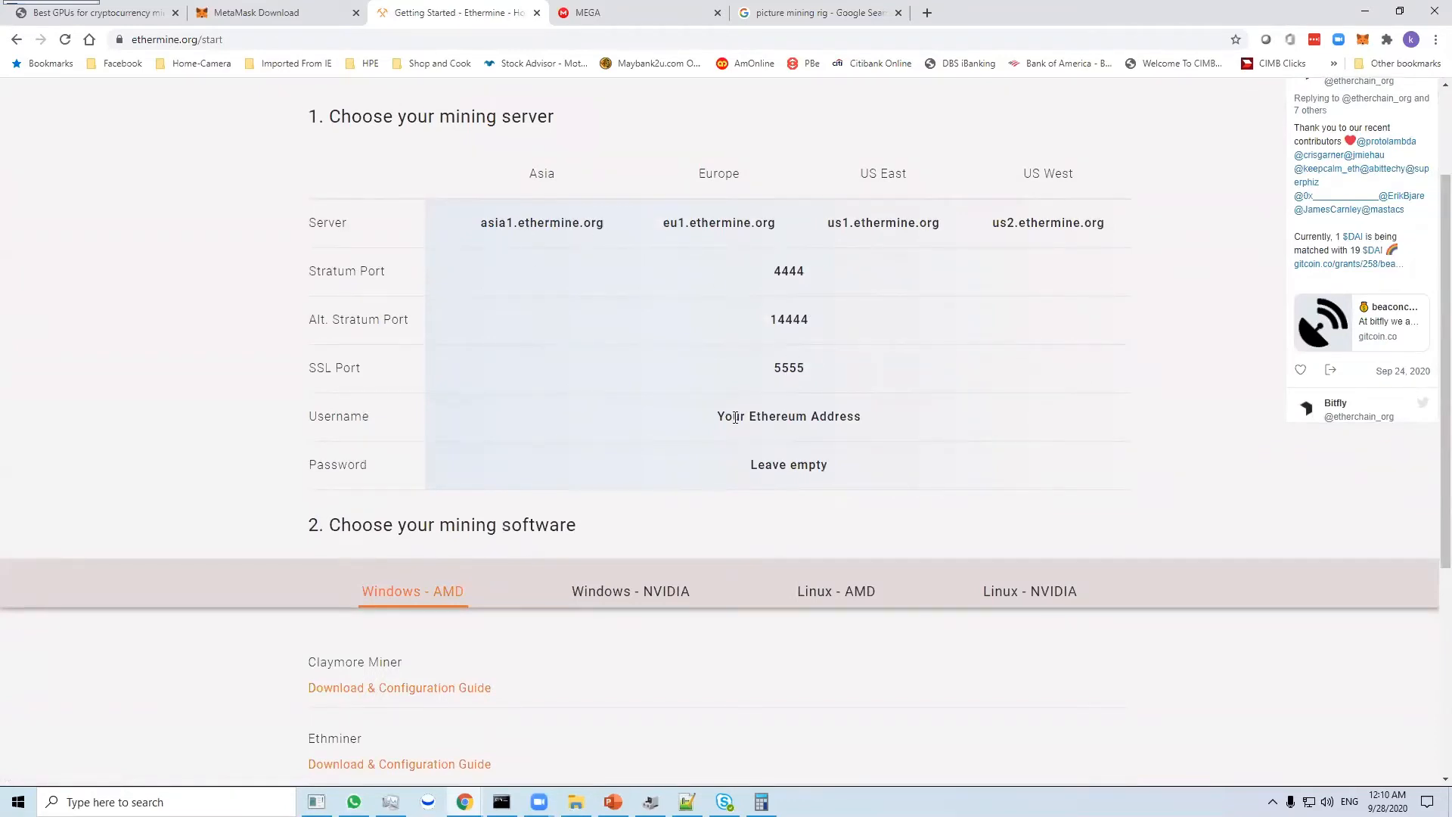
scroll(735, 418, down, 1)
drag(731, 340, 835, 340)
click(722, 358)
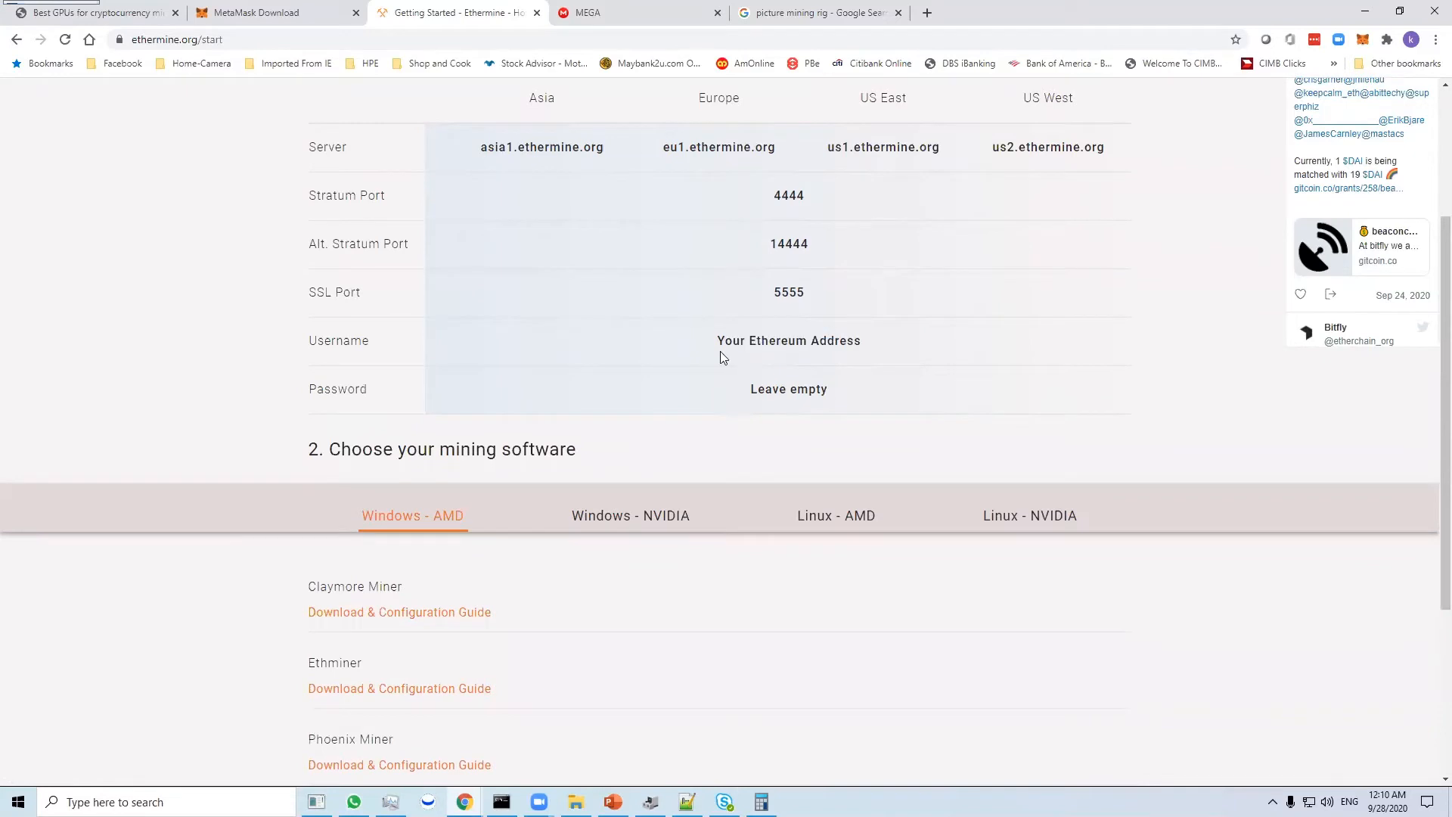
drag(720, 340, 858, 337)
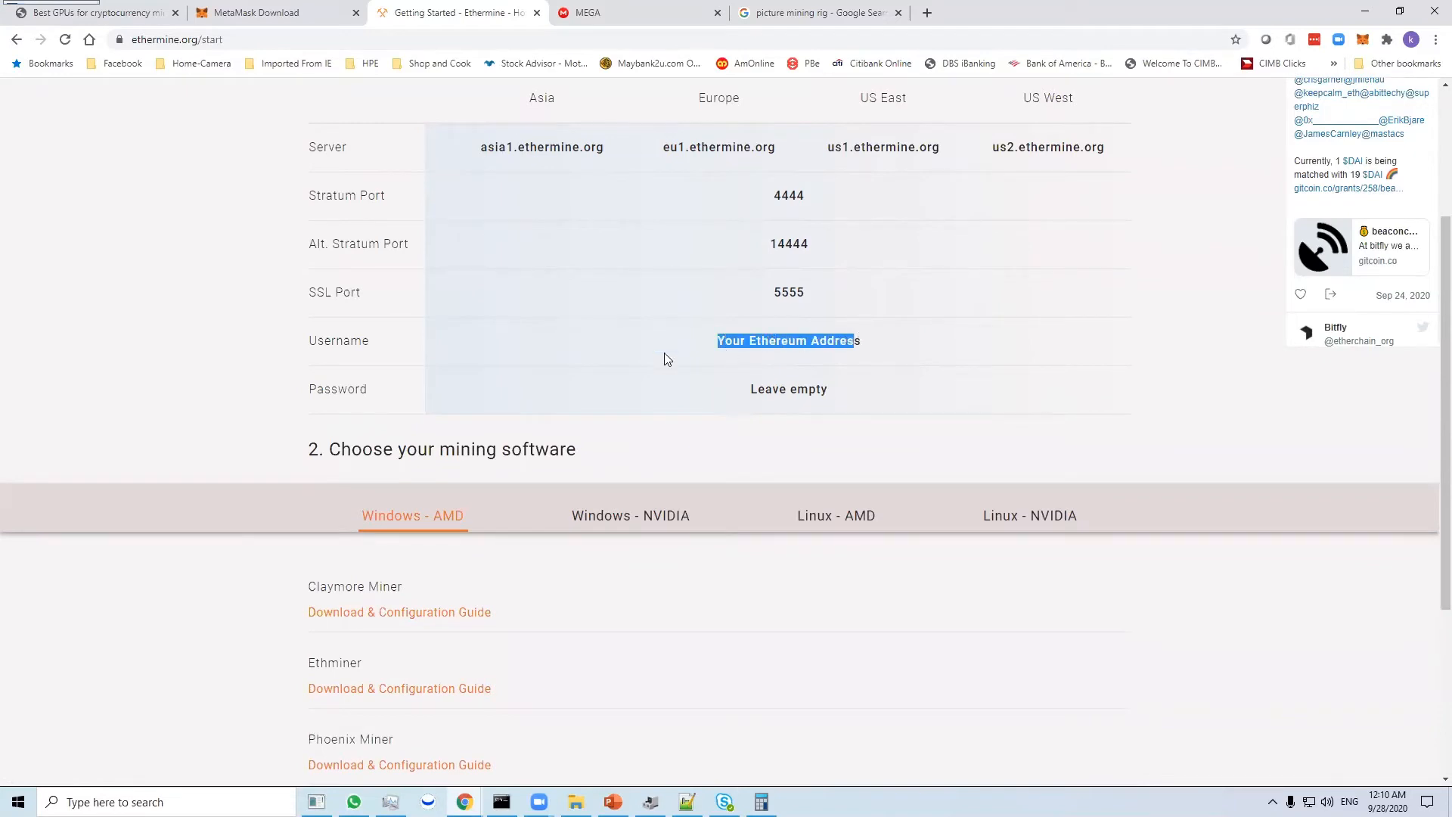
drag(383, 344, 320, 342)
drag(801, 341, 873, 343)
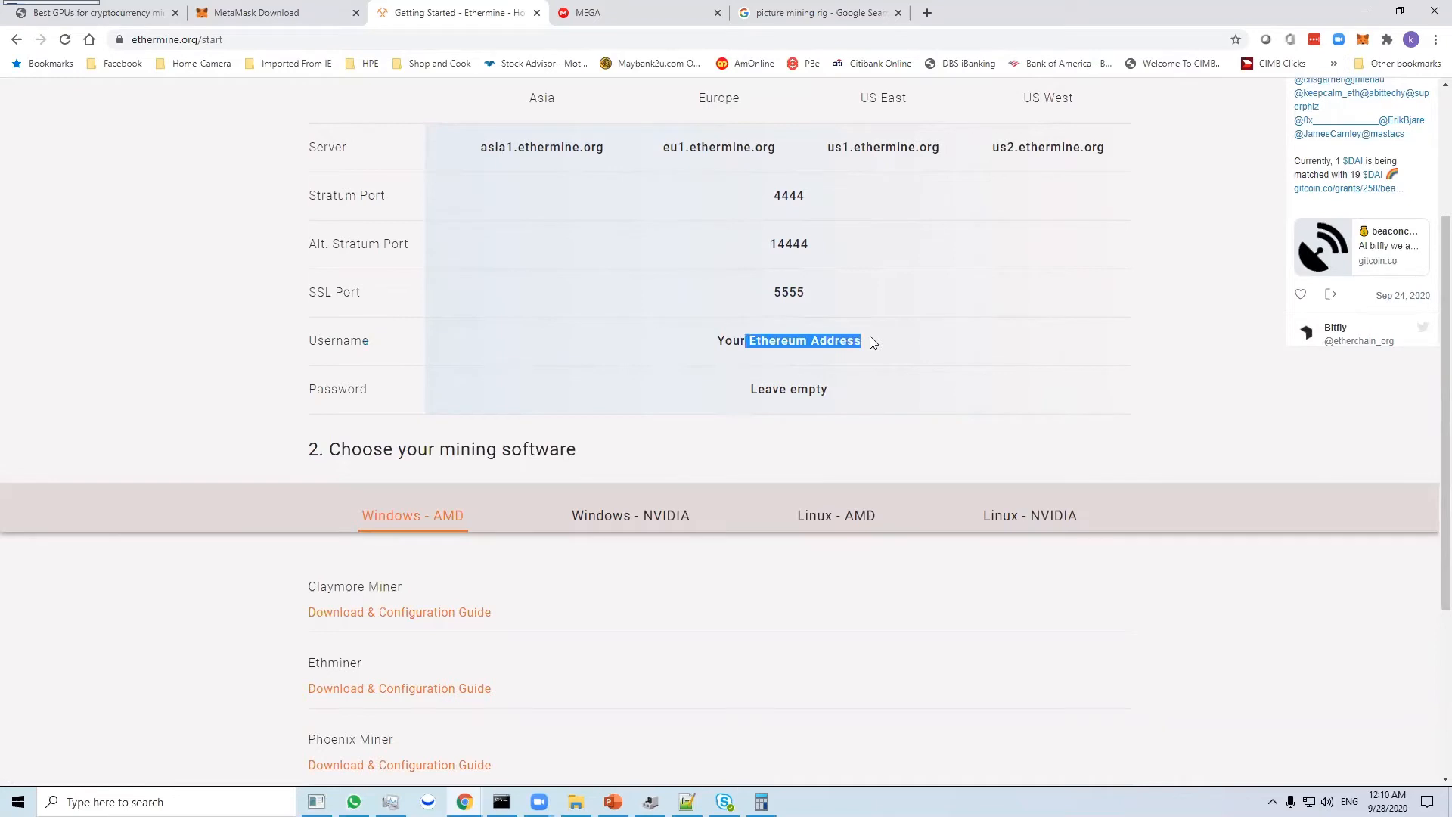
- Copy the Account 1 wallet address from MetaMask and close the wallet
click(1362, 39)
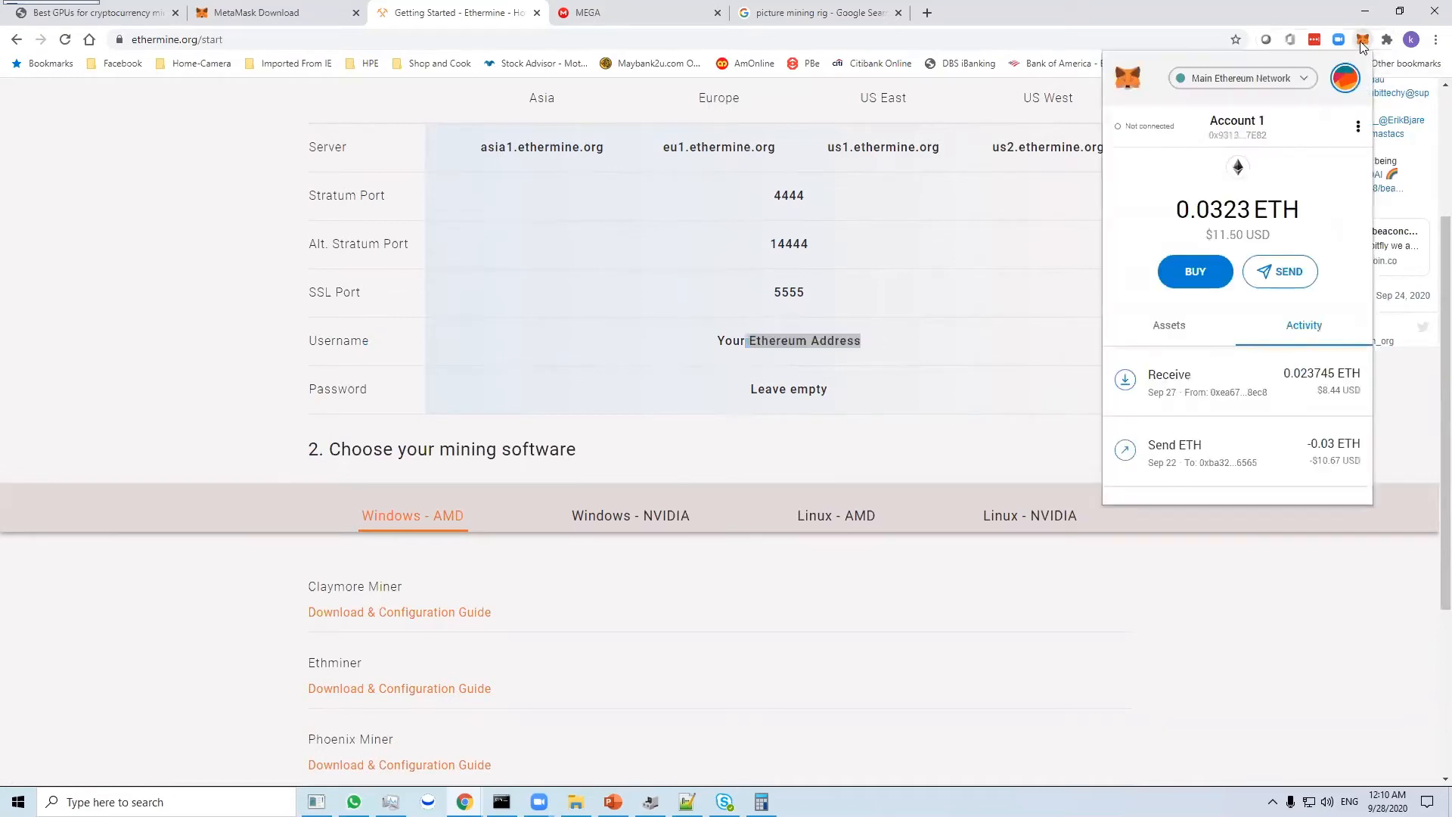
click(1242, 135)
click(957, 379)
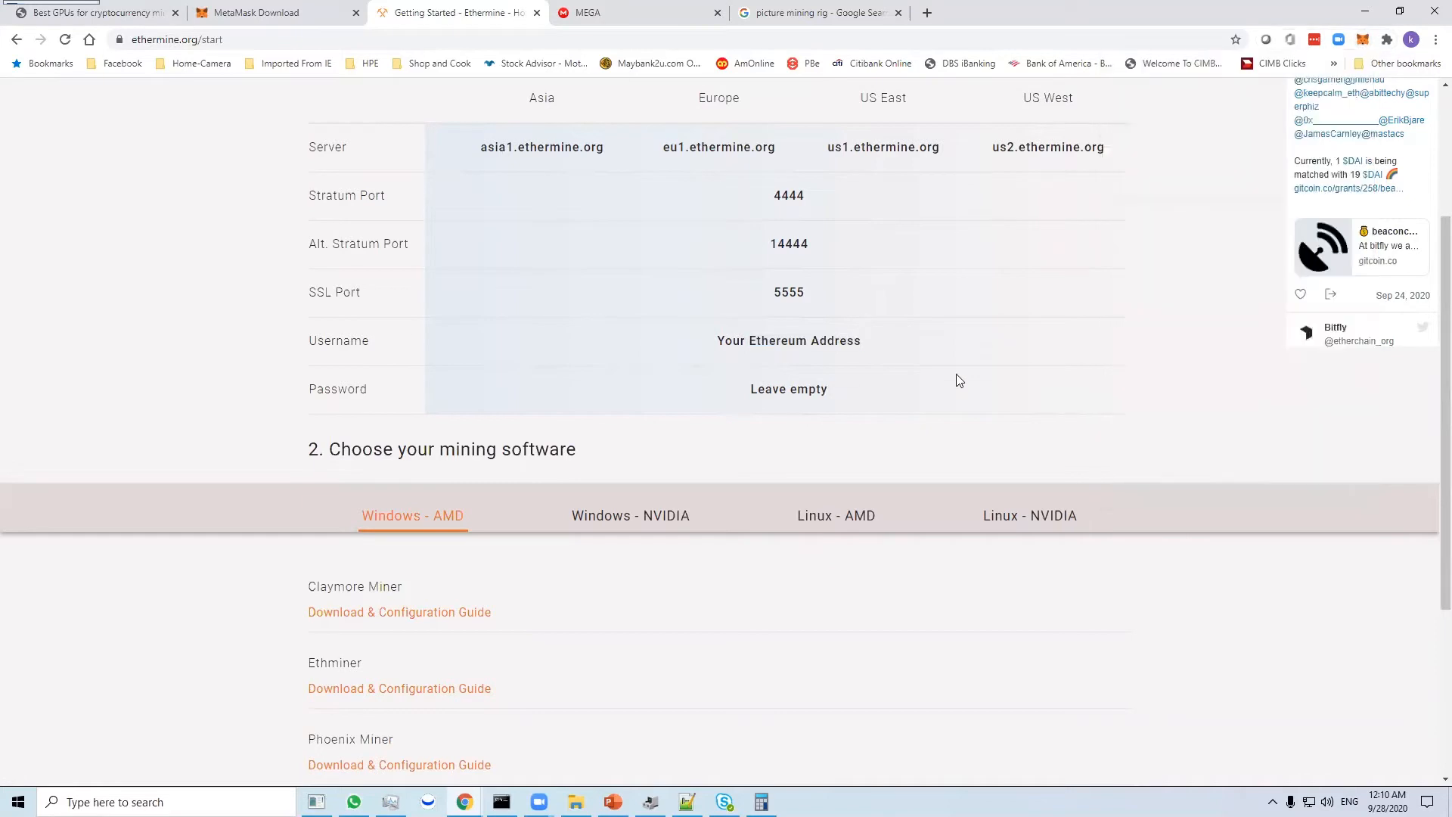
- Open the Claymore Miner download guide for Windows - AMD and go to the MEGA folder holding its releases
scroll(579, 537, down, 3)
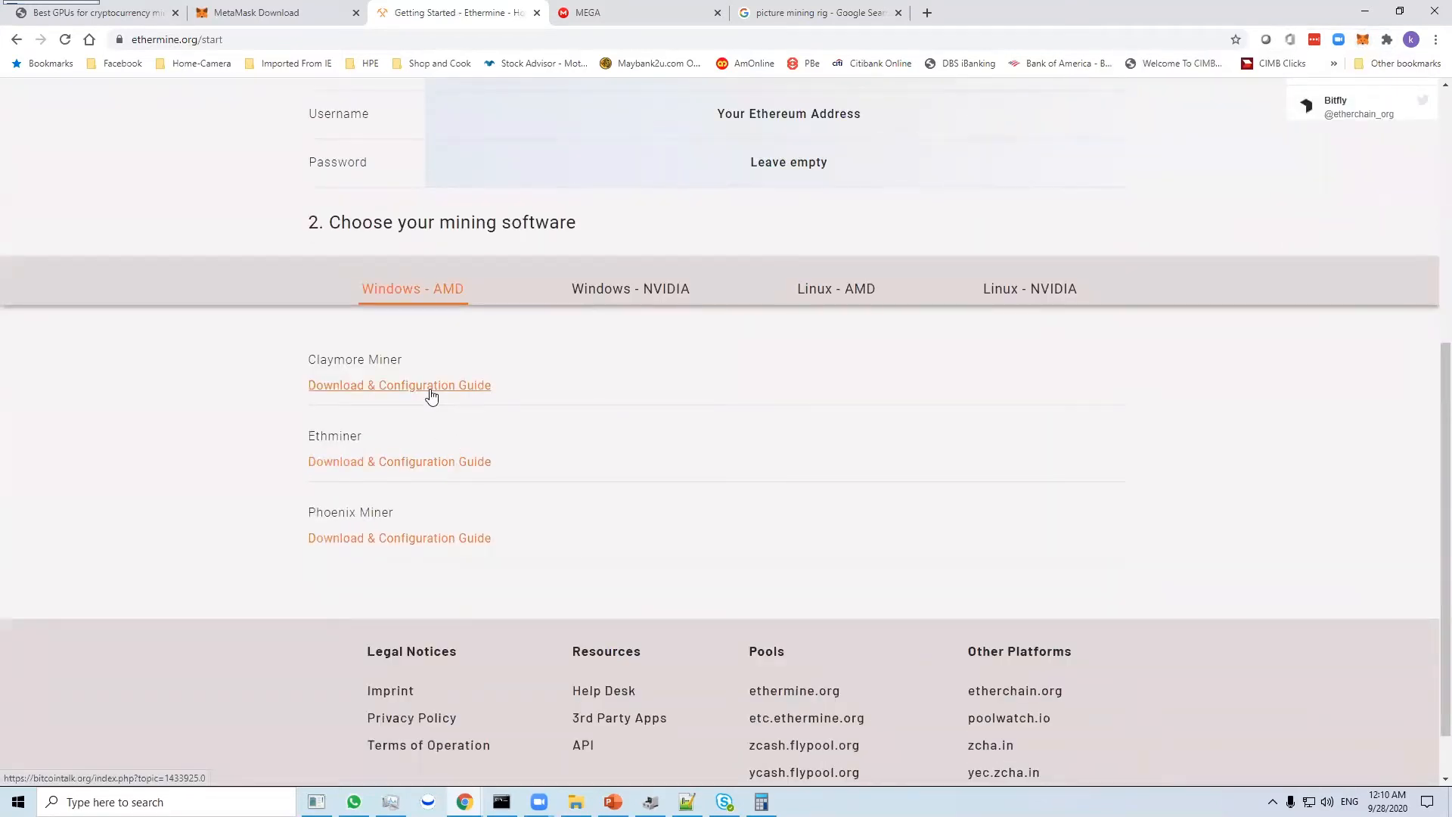
click(605, 298)
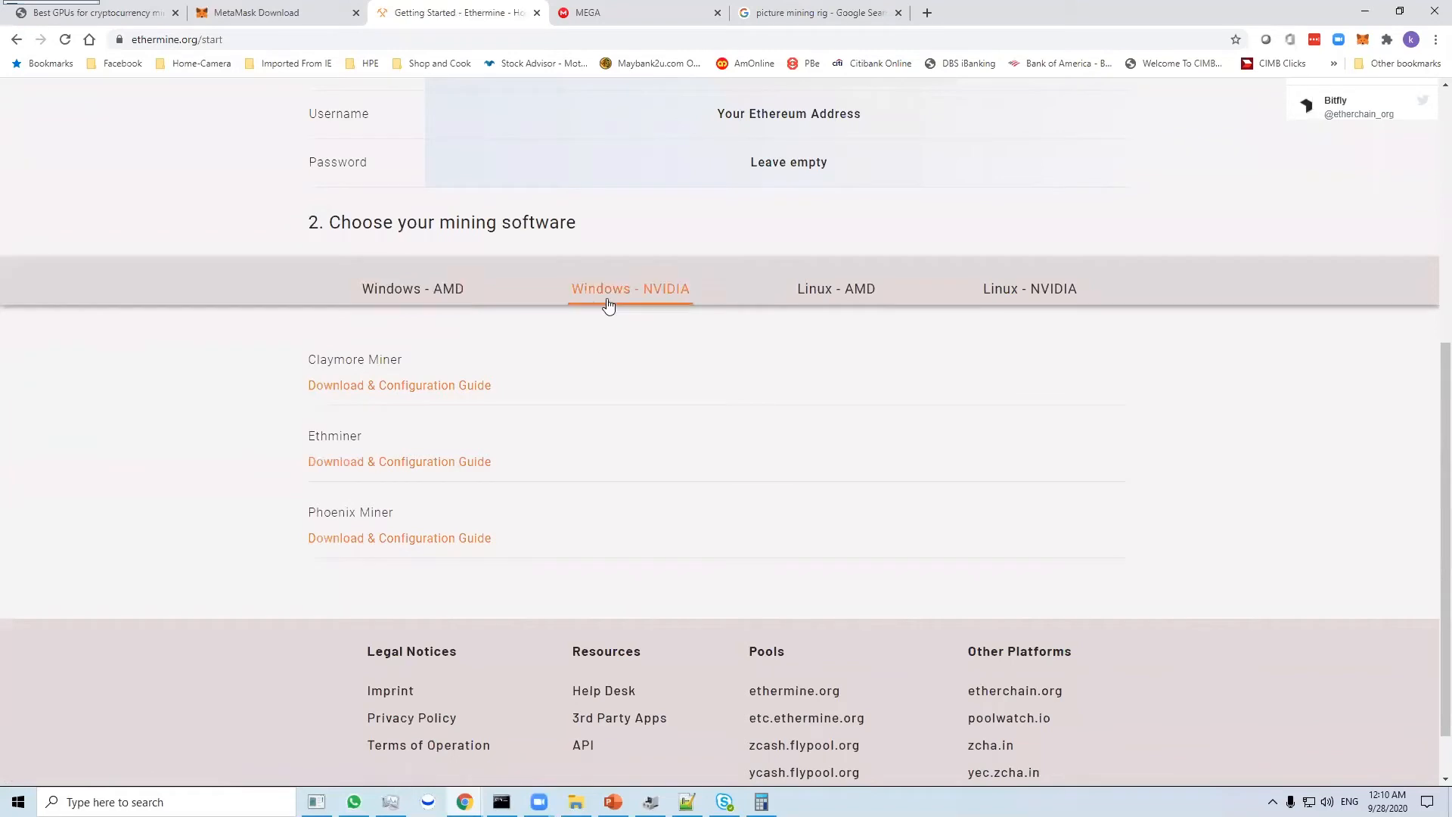
click(436, 299)
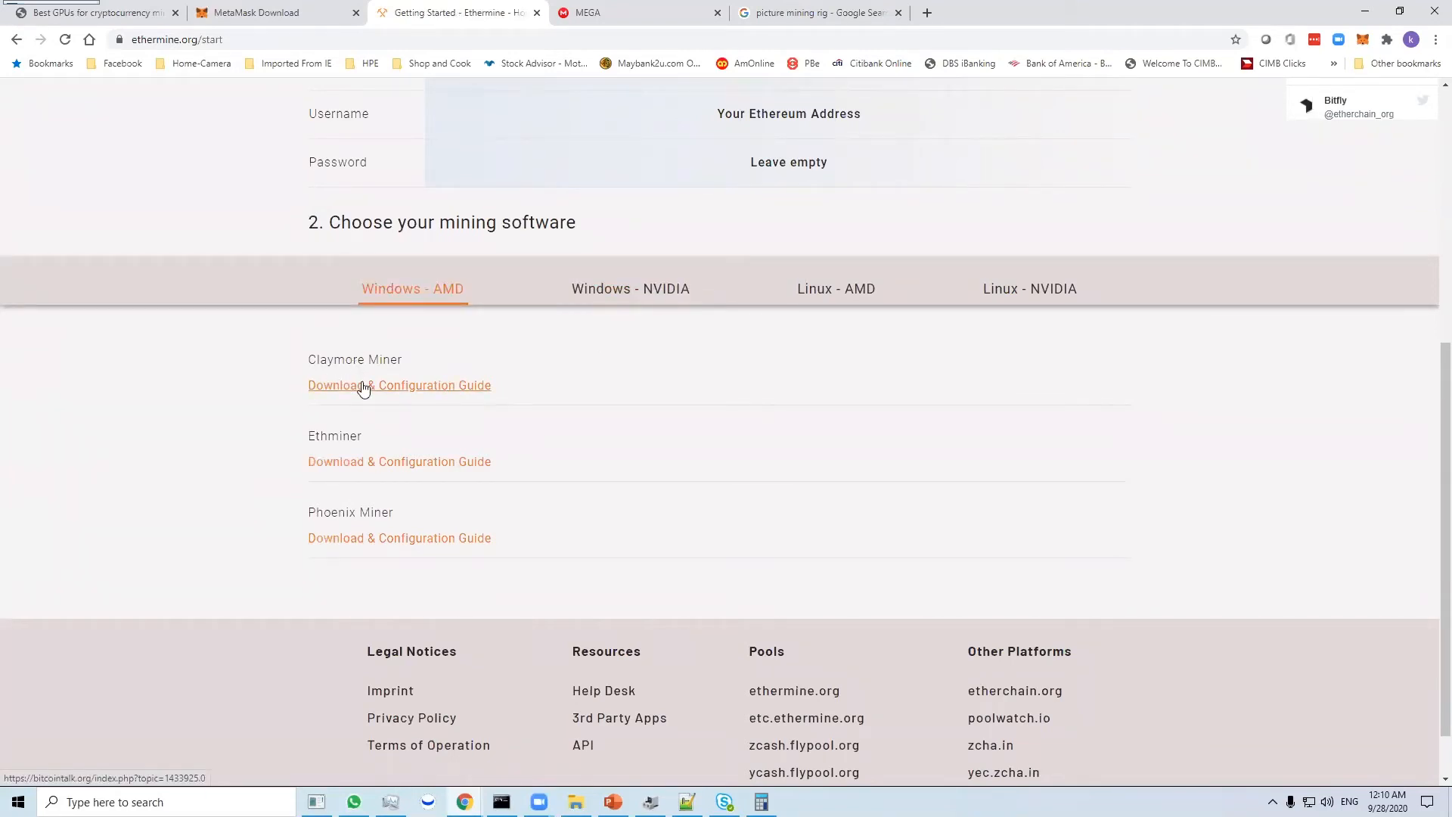
click(428, 390)
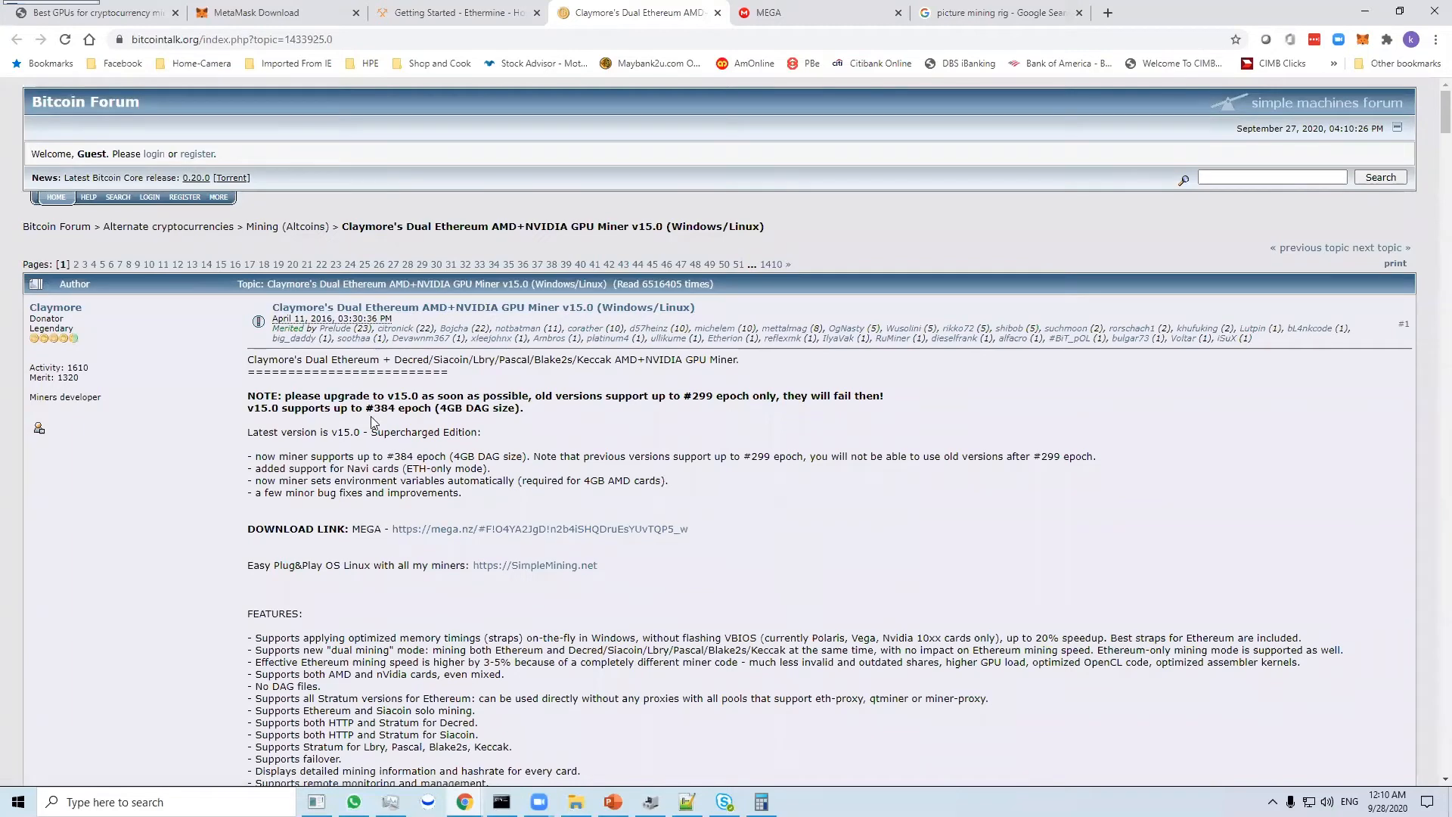
scroll(376, 423, down, 2)
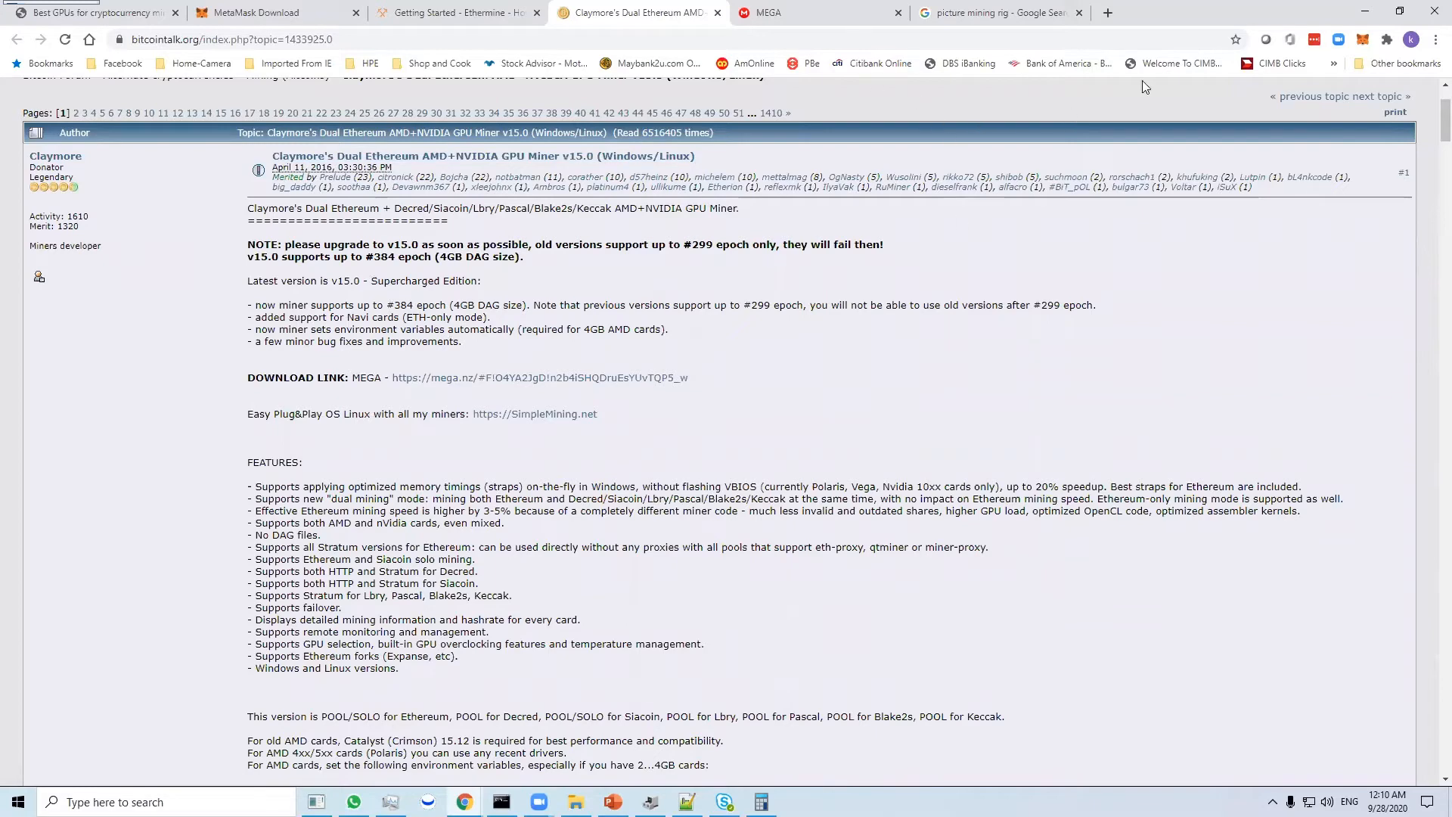
double_click(1197, 14)
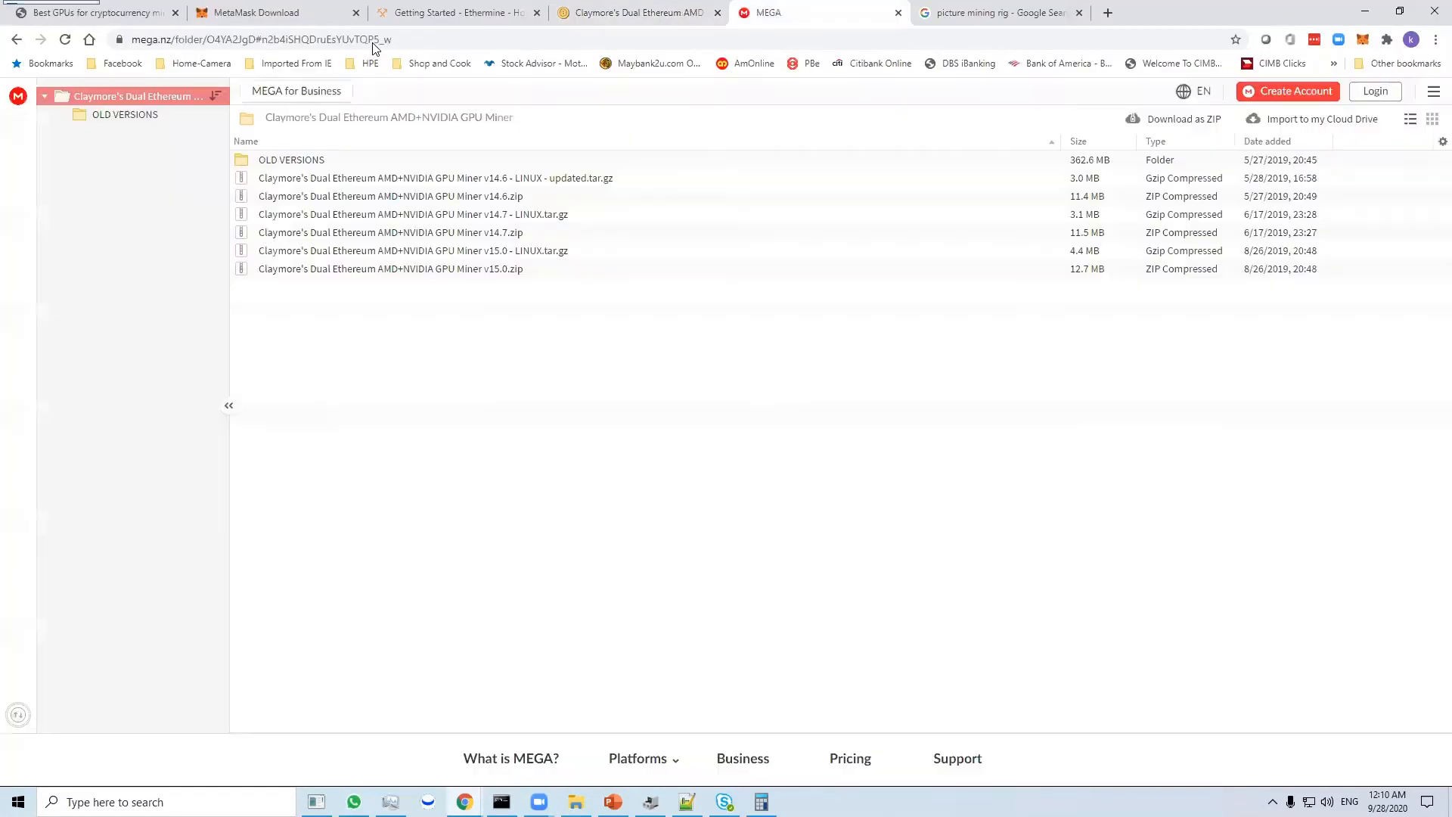
- Download Claymore's Dual Ethereum AMD+NVIDIA GPU Miner v15.0.zip from MEGA as a standard download
click(529, 270)
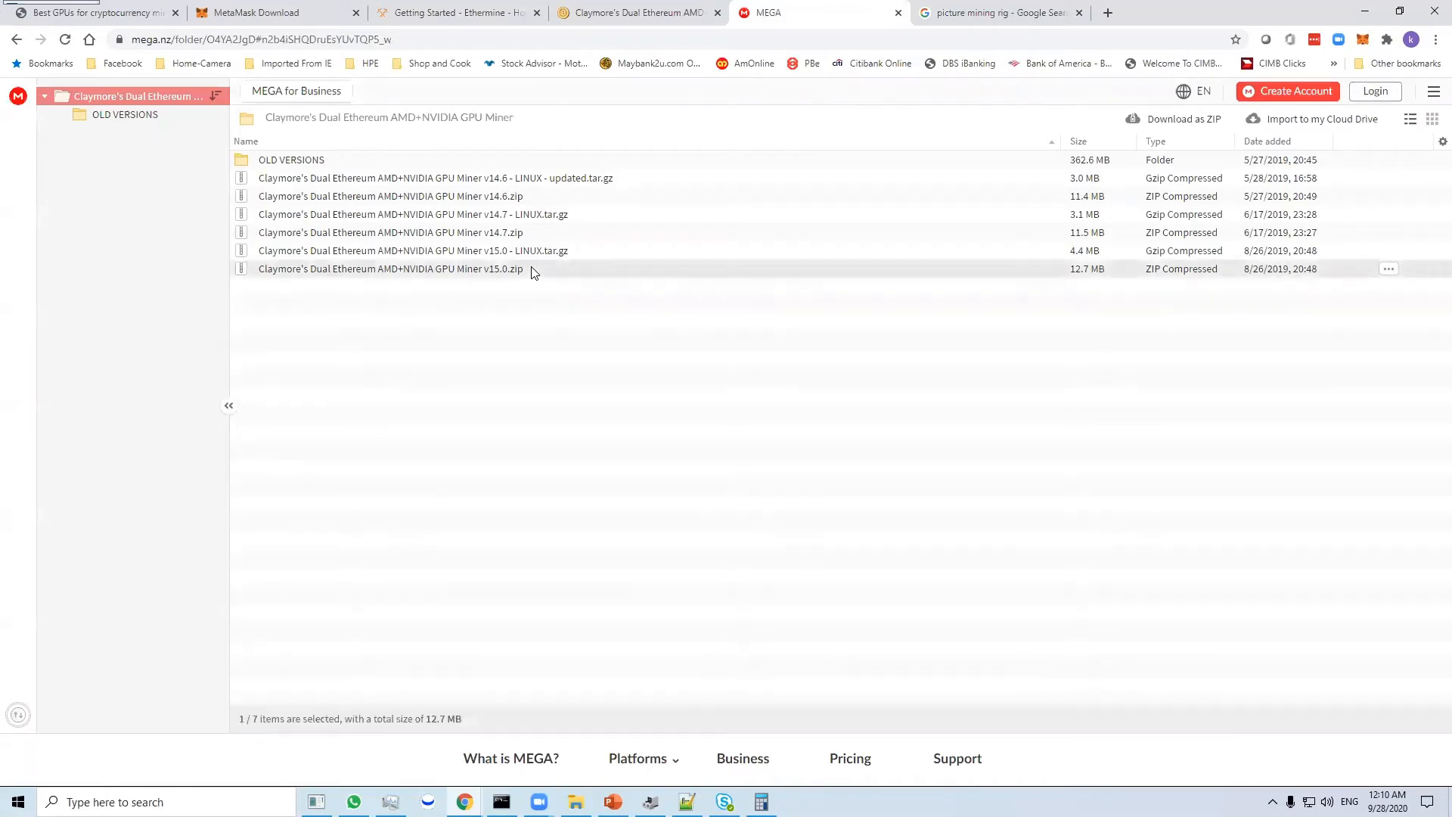
right_click(530, 271)
mouse_move(614, 338)
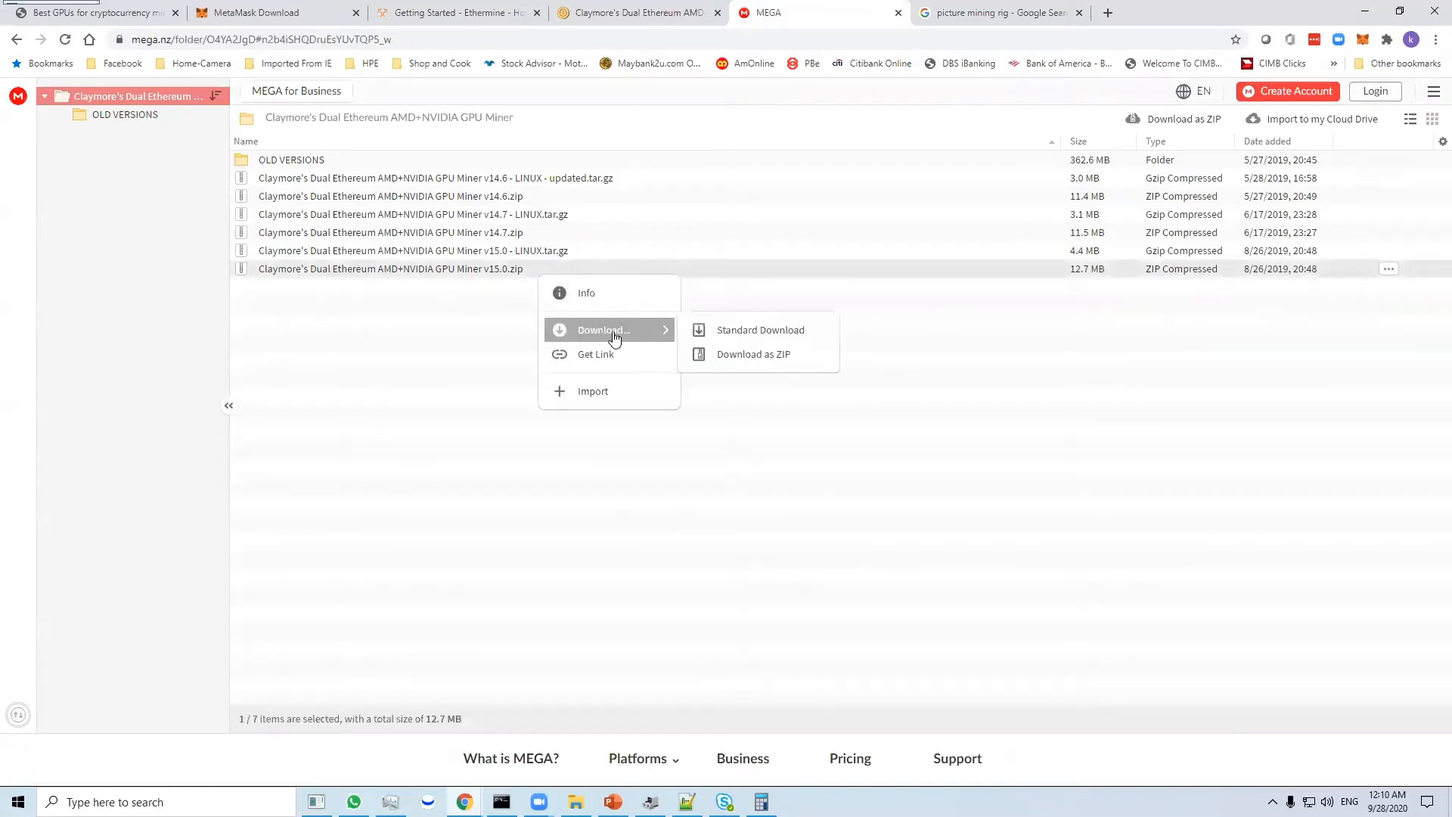
click(717, 330)
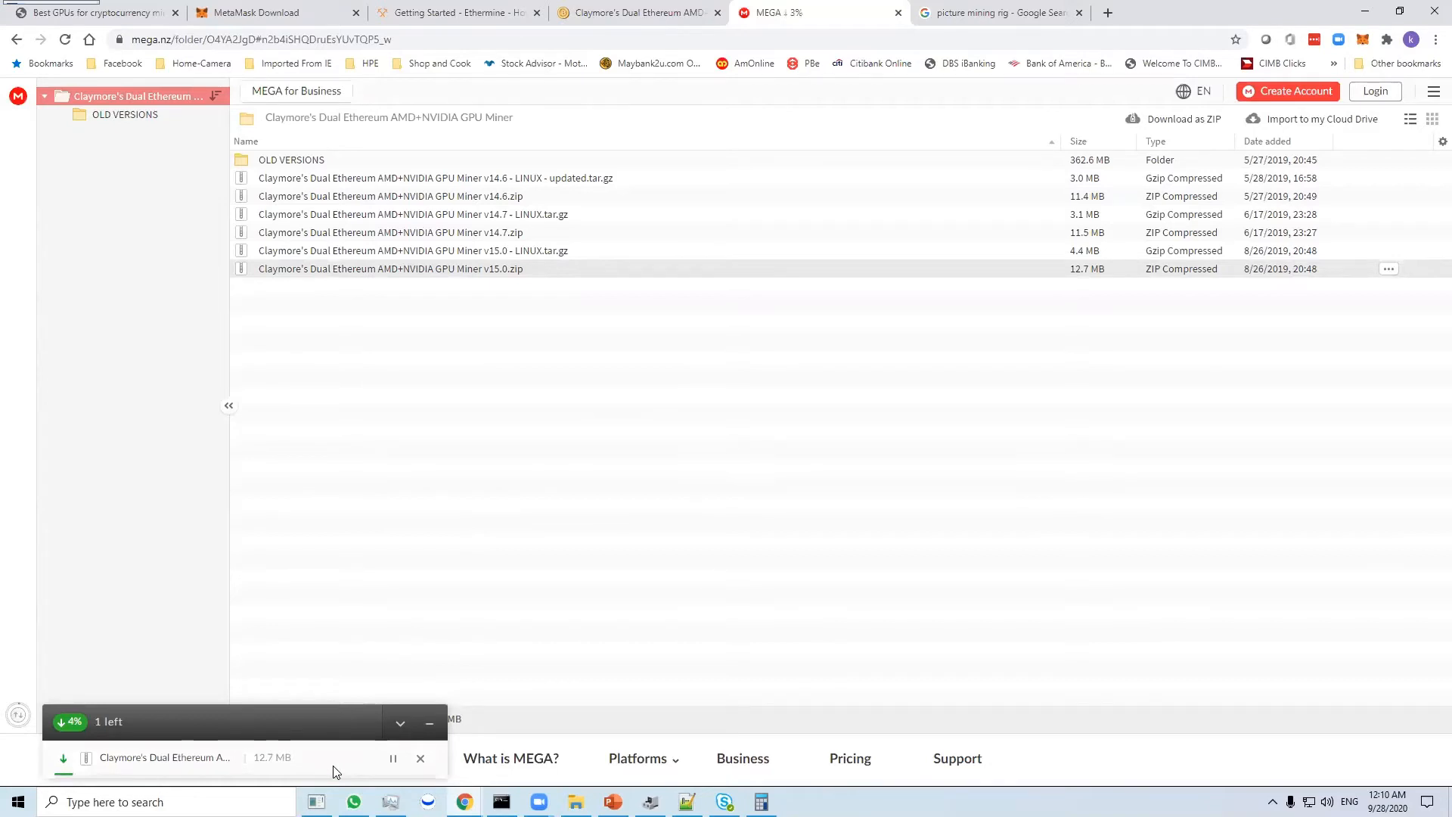
- Try to open the unconfirmed miner download from the Downloads folder, and discard the blocked file in Chrome
click(576, 802)
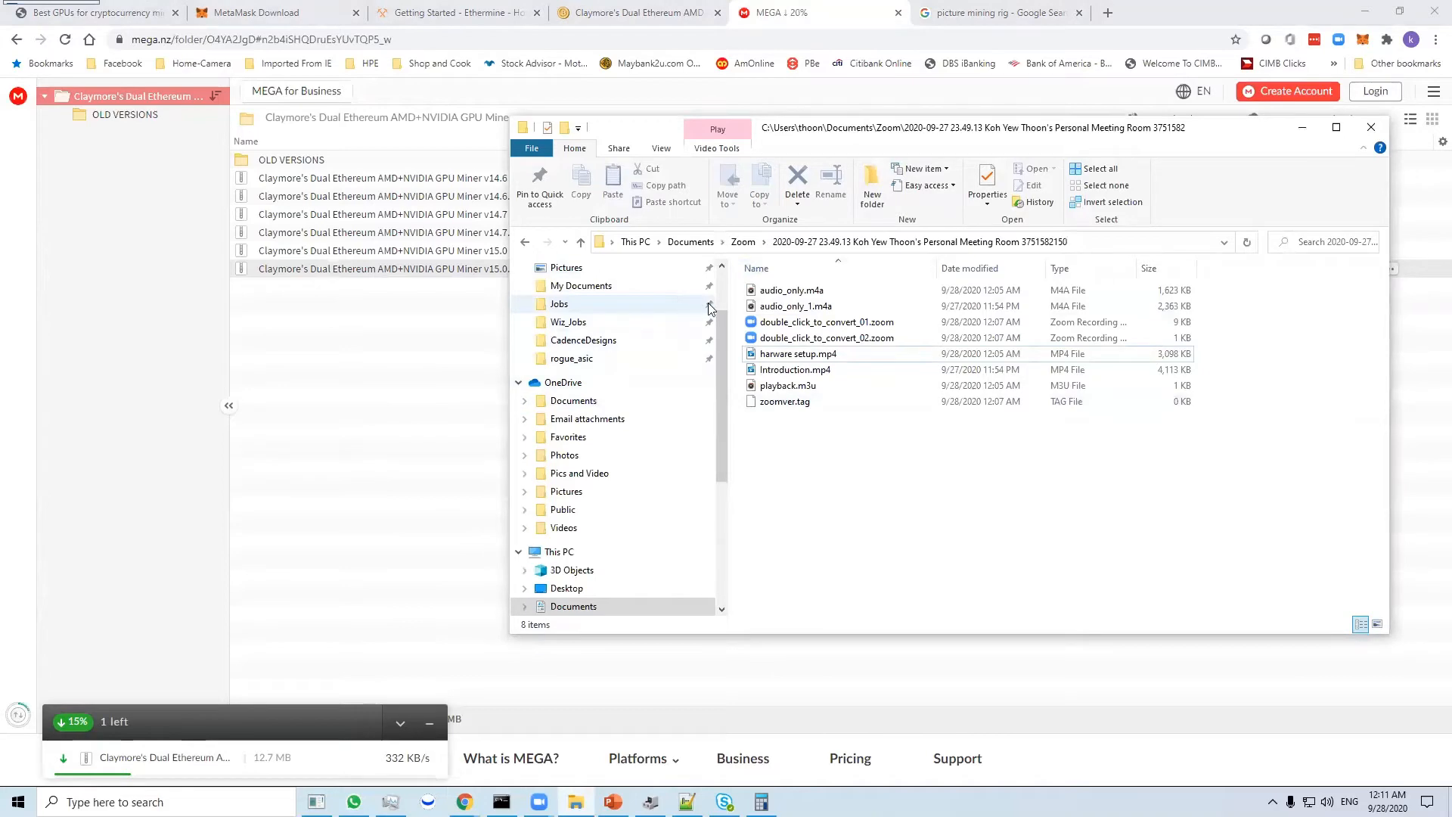
scroll(692, 302, up, 3)
click(616, 315)
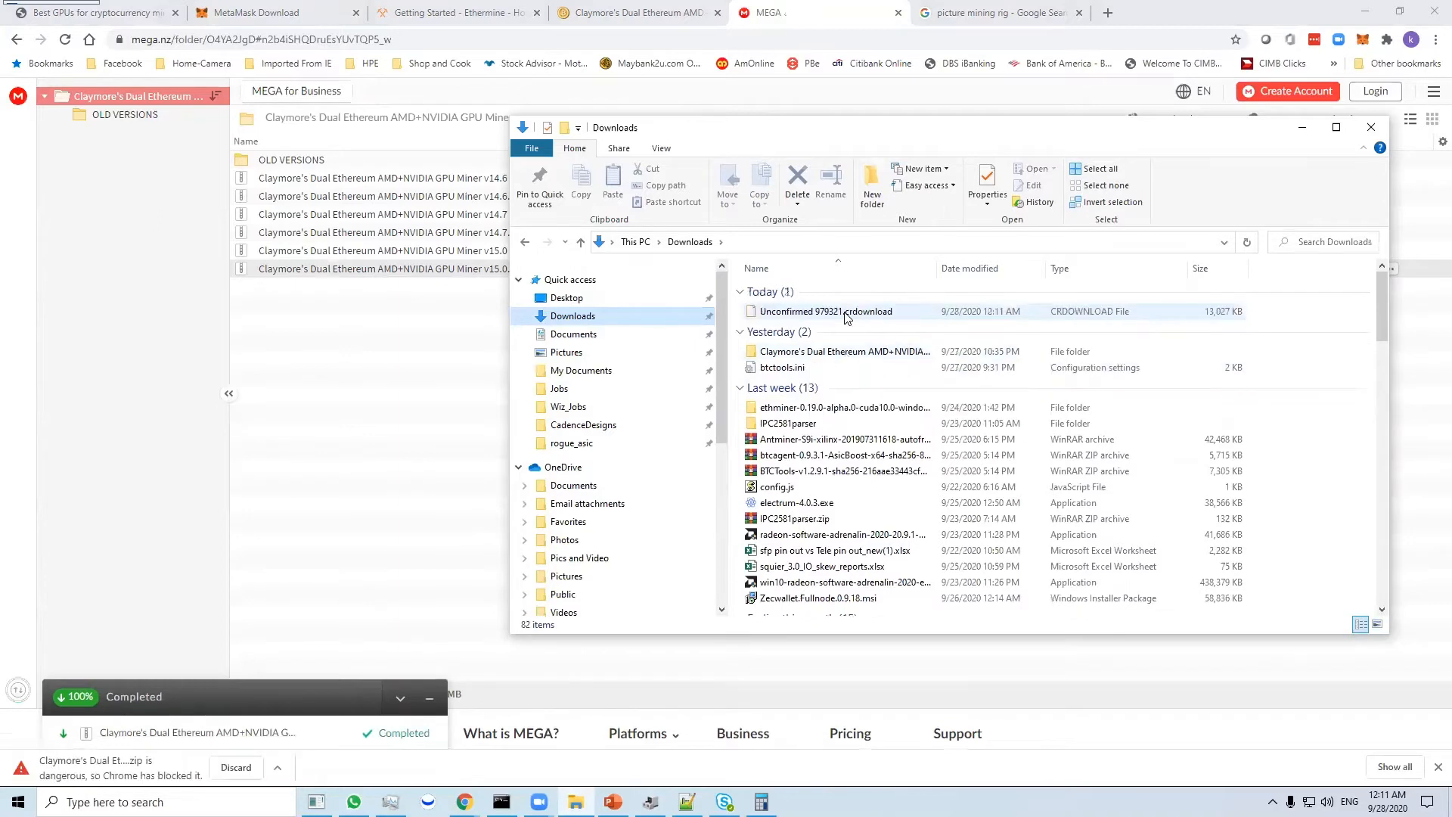
double_click(846, 317)
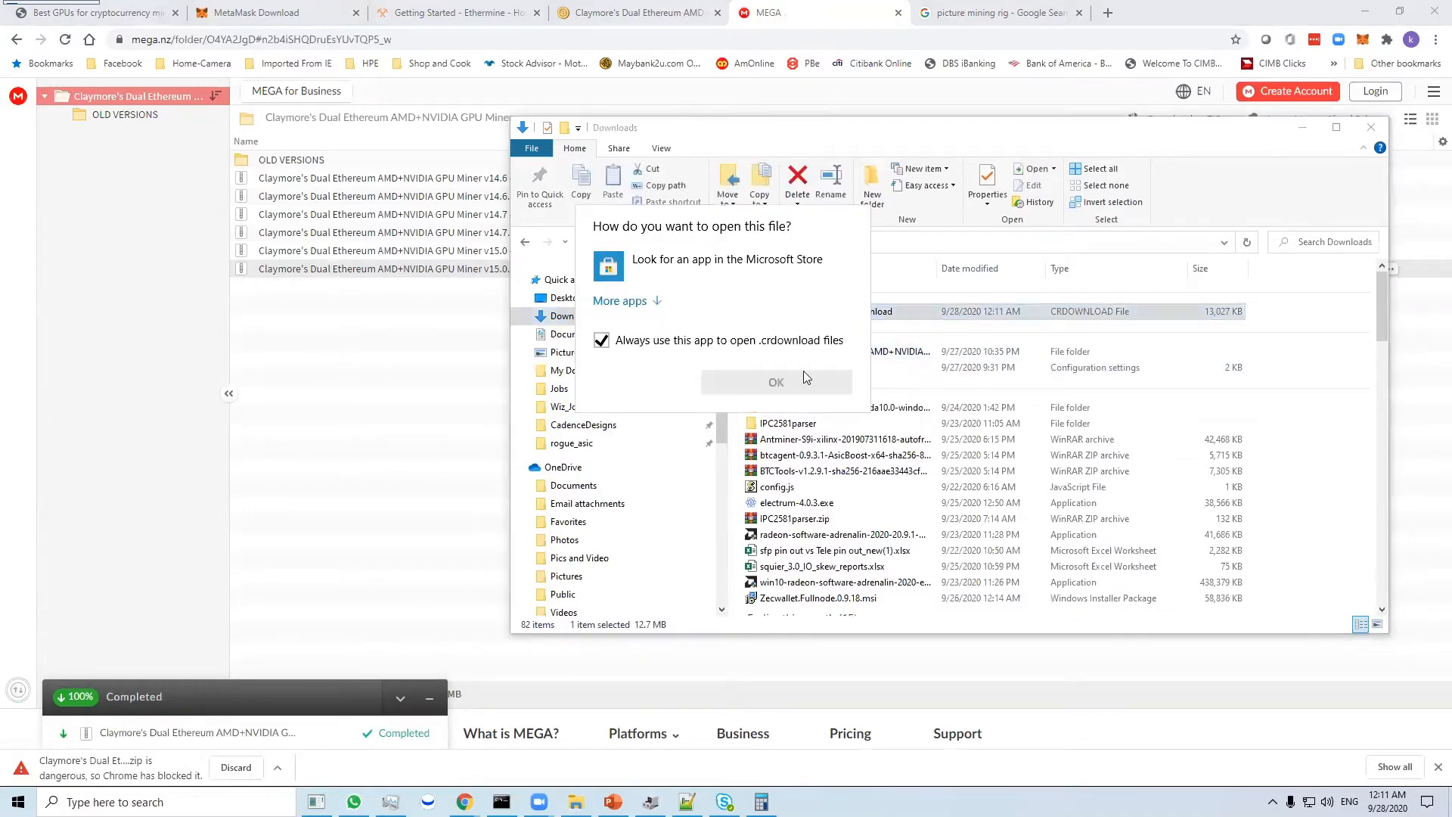
click(1019, 389)
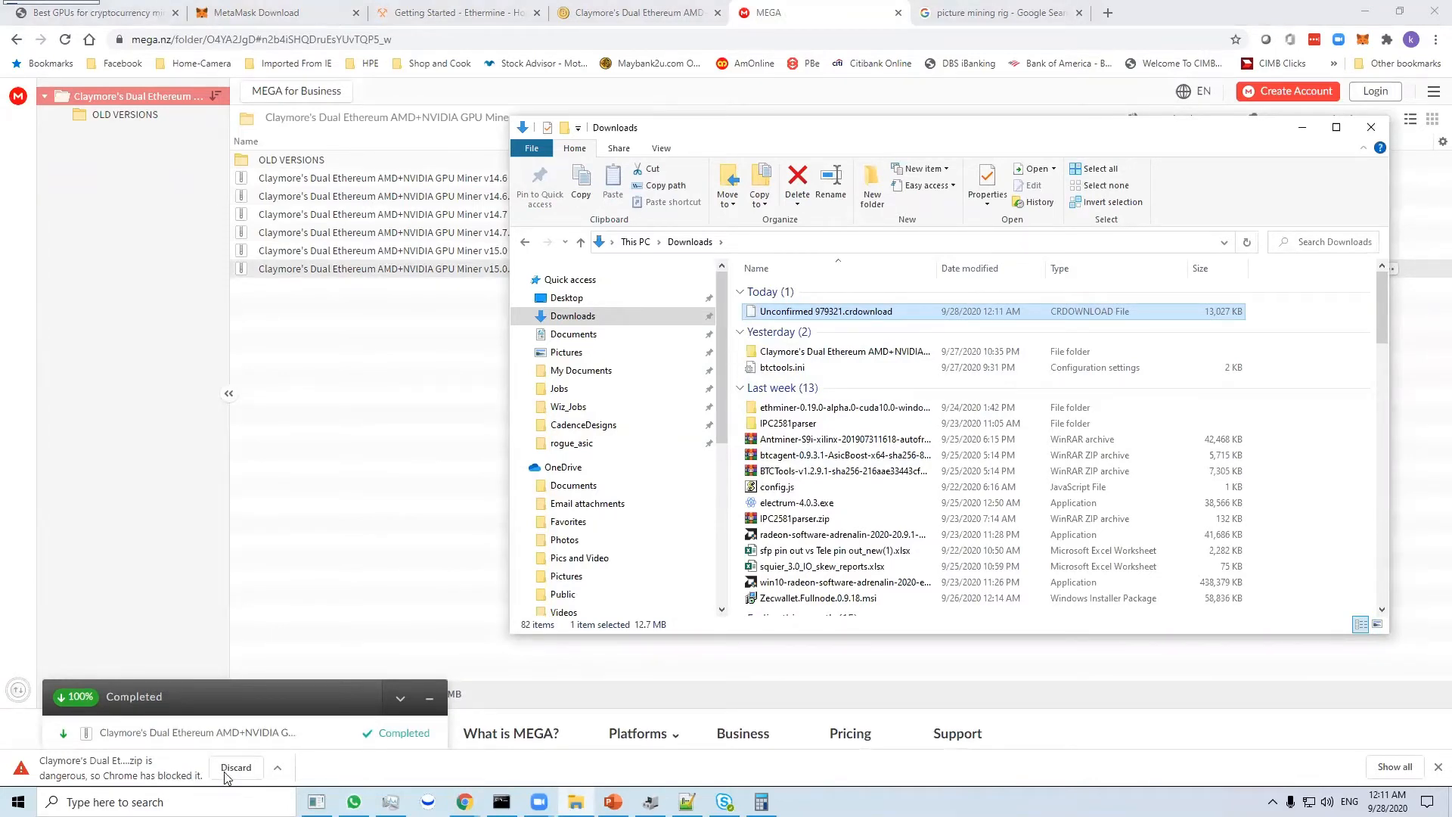
click(251, 768)
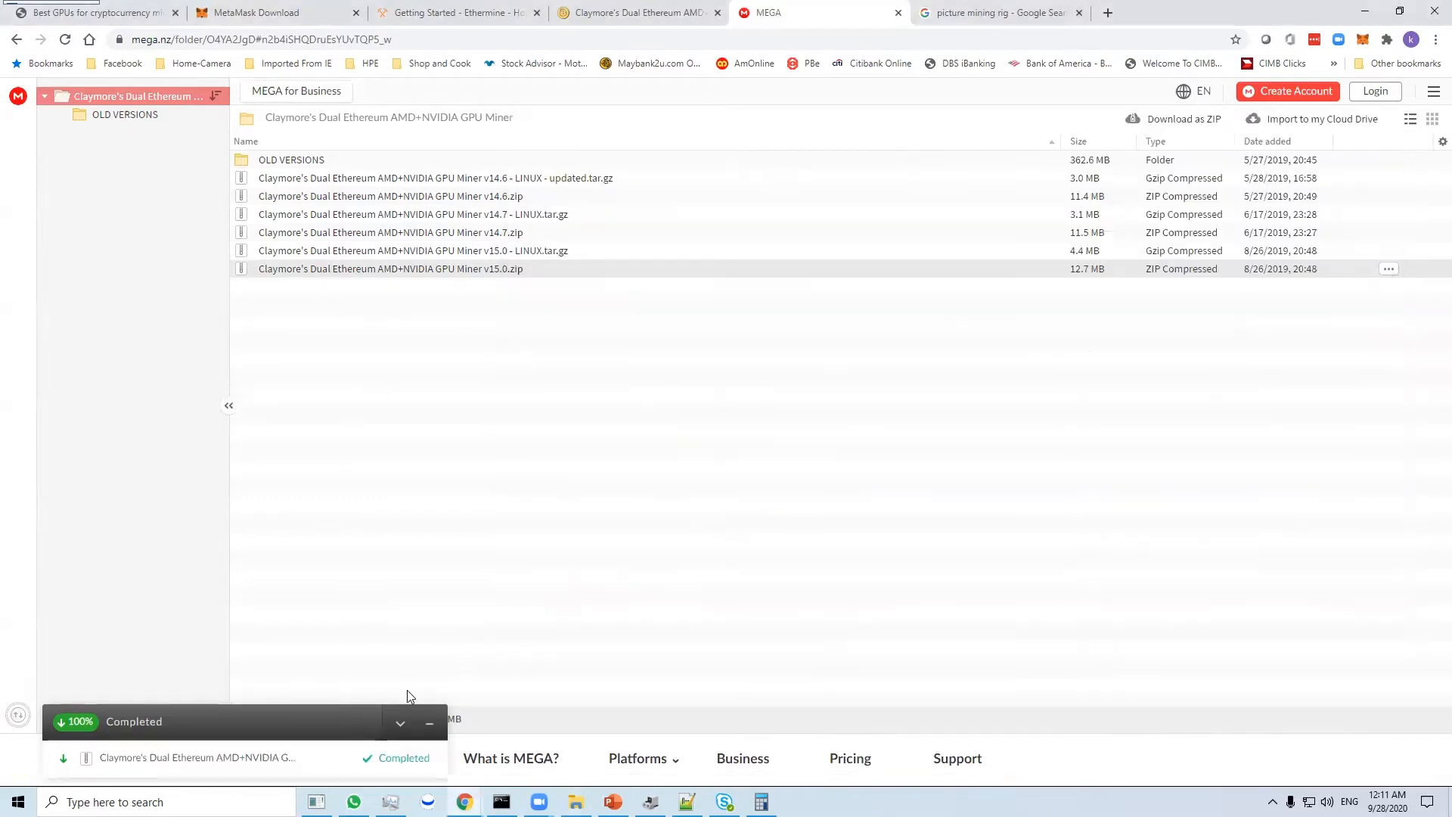
- Copy the MEGA folder's web address and open it in Microsoft Edge
click(554, 42)
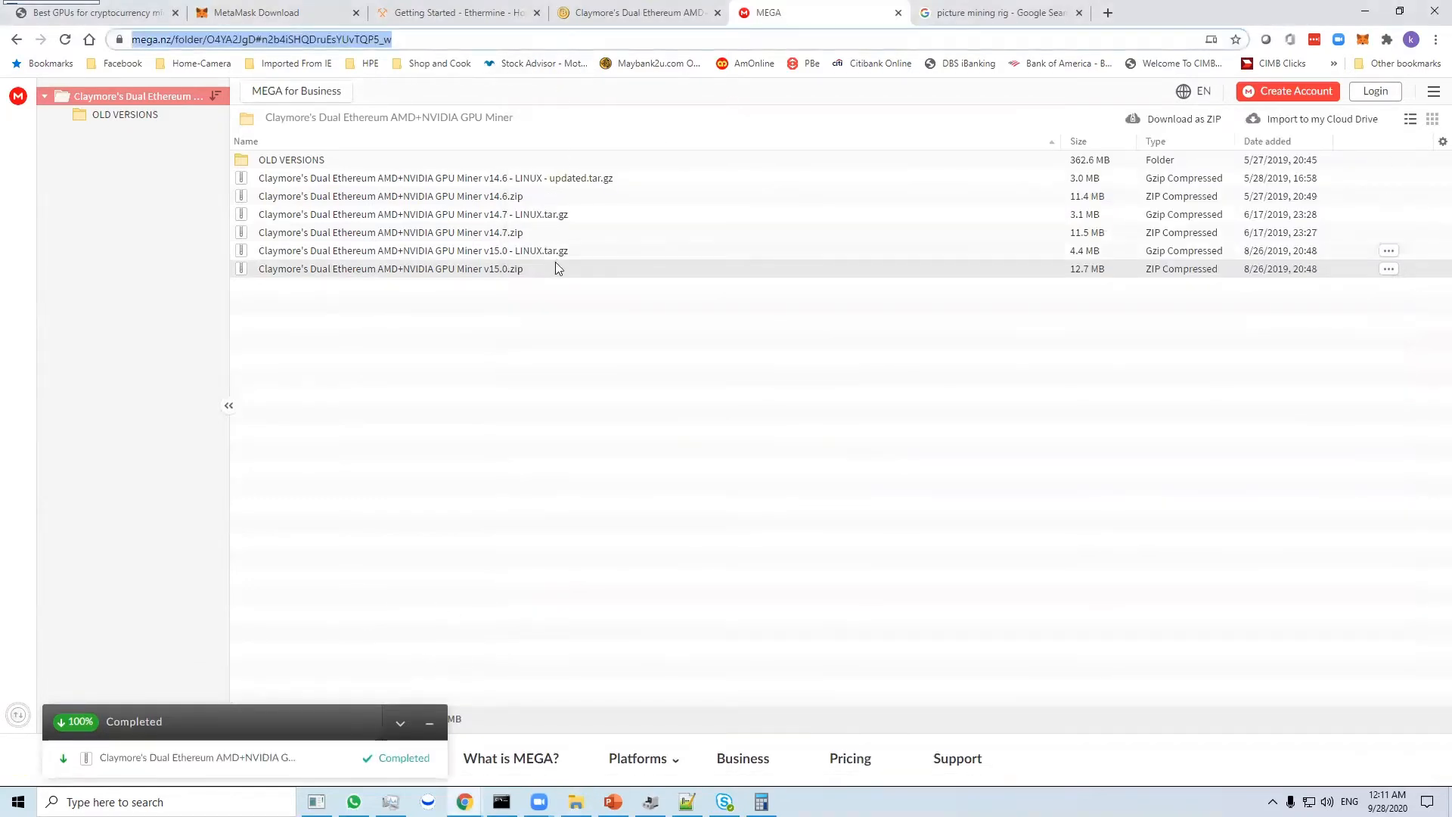
click(167, 802)
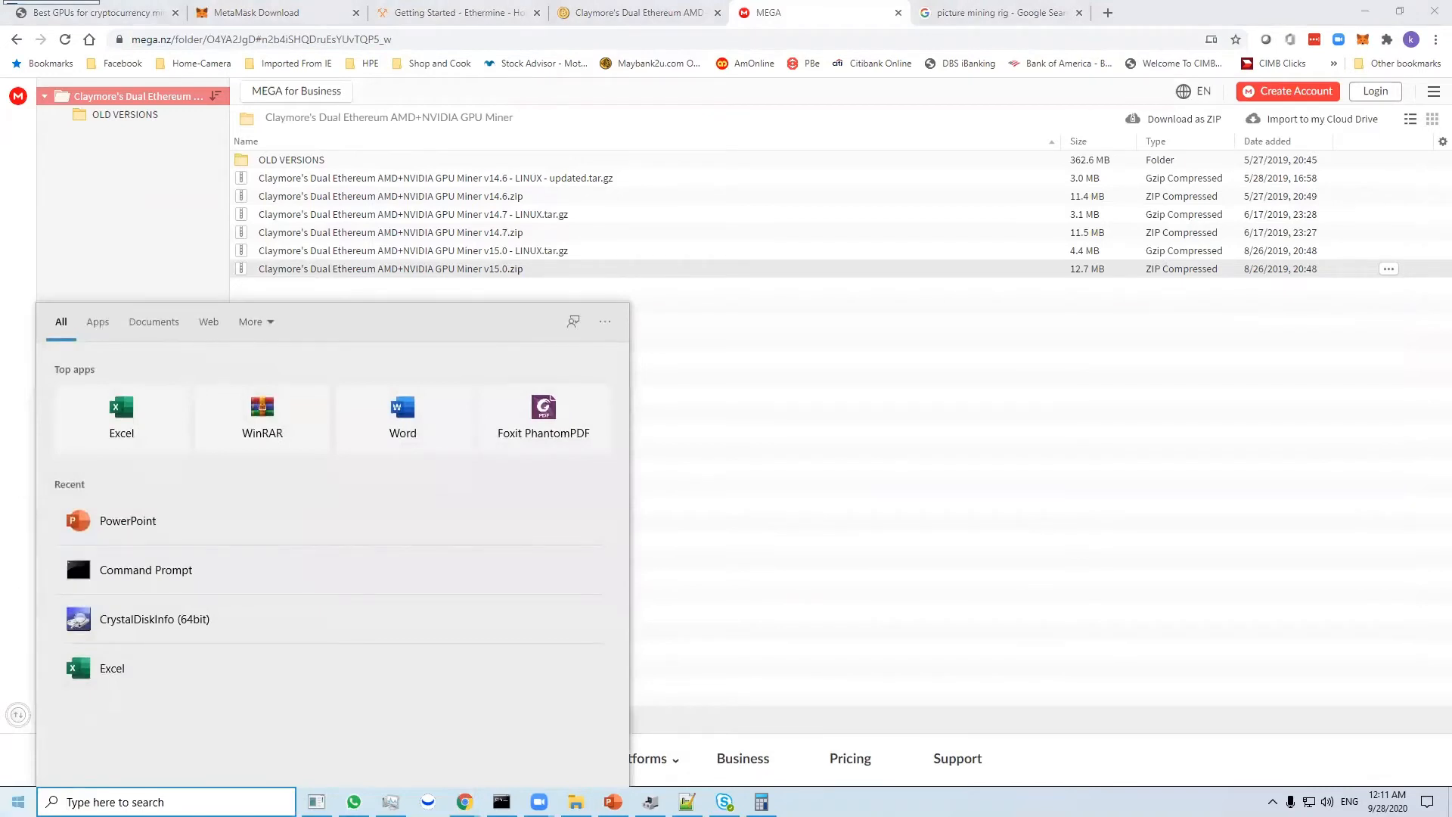
click(19, 801)
click(166, 802)
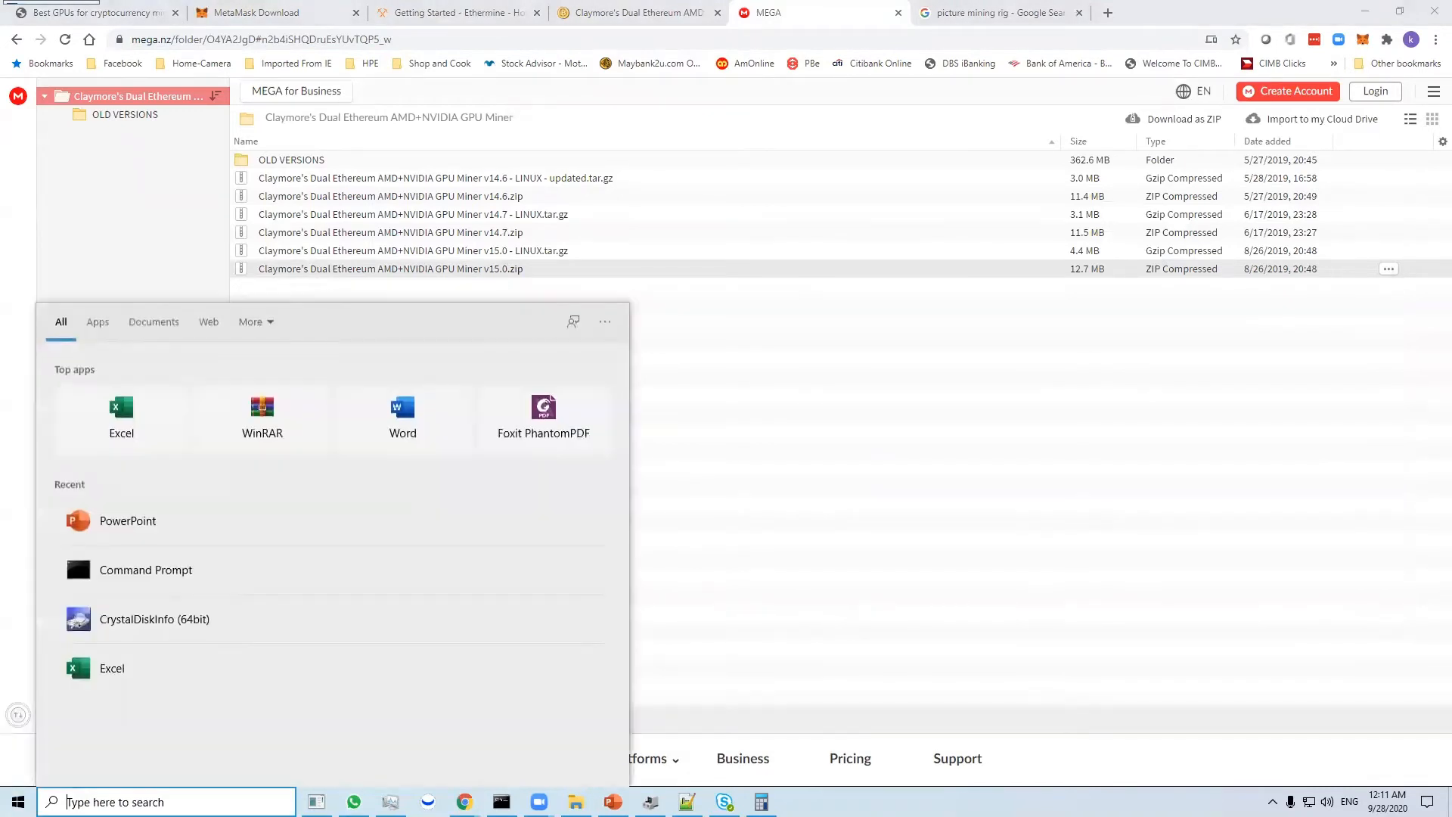
text(in)
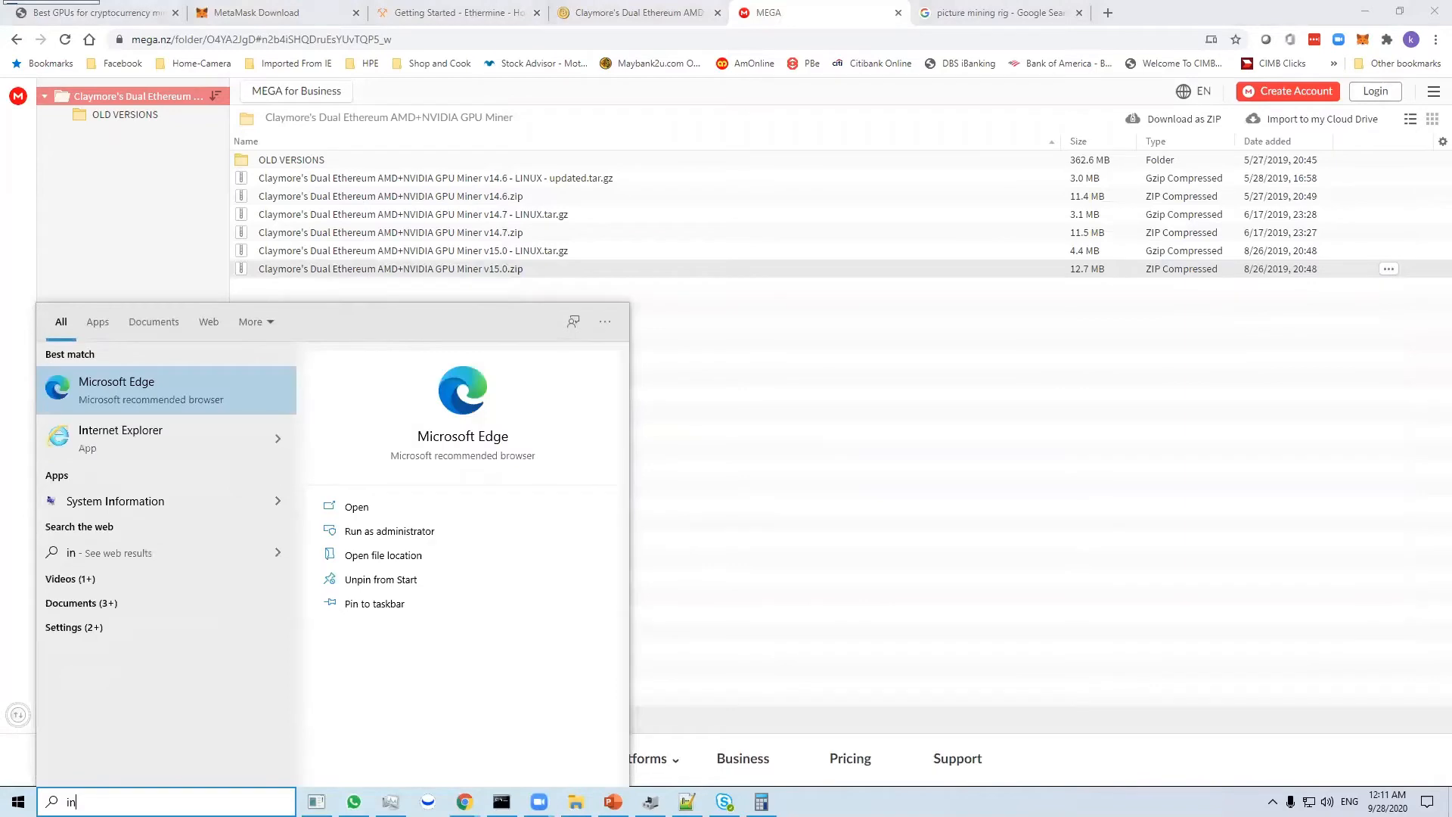
click(166, 383)
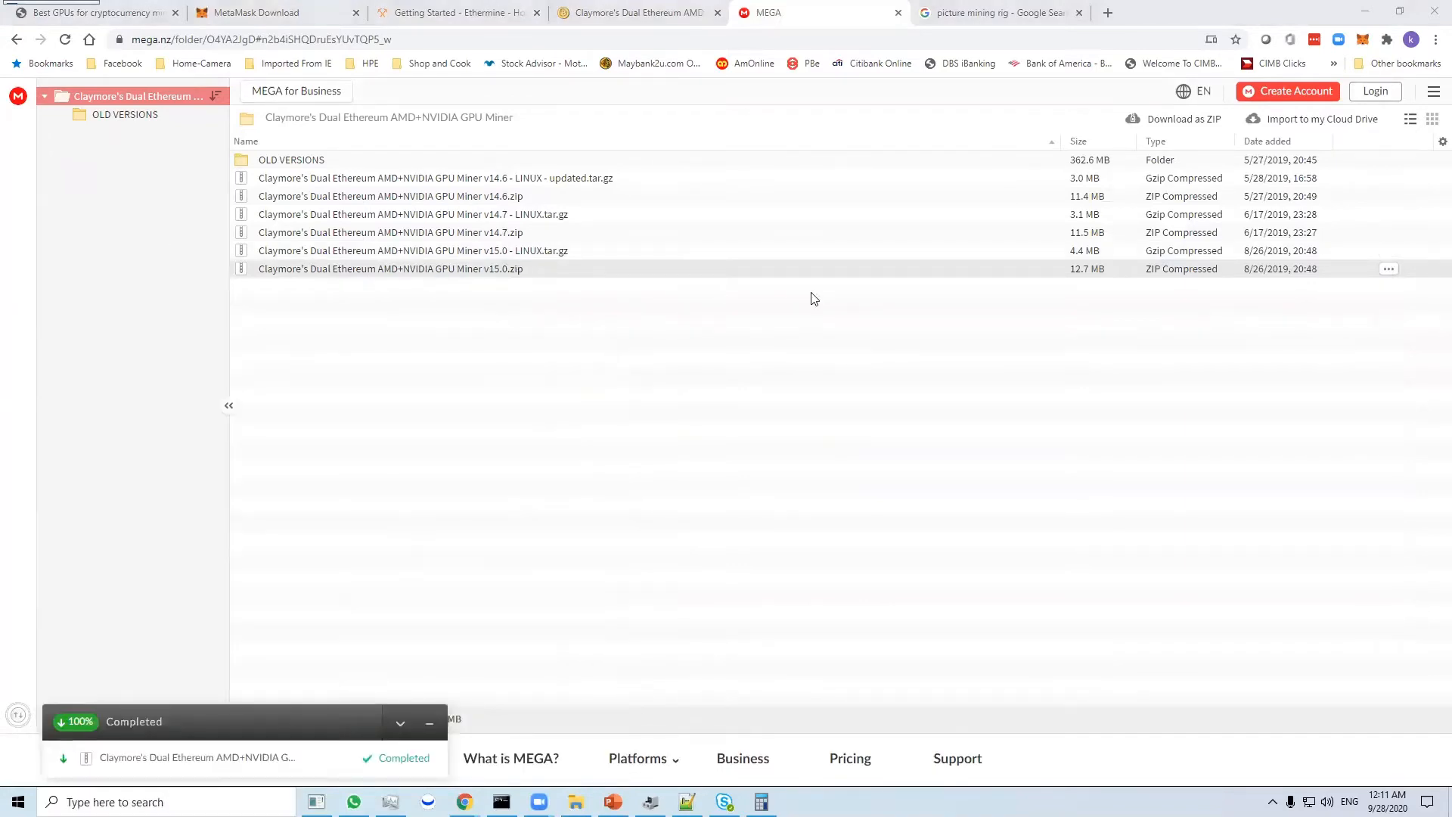
text(https://mega.nz/folder/O4YA2JgD#n2b4iSHQDruEsYUvTQP5_w)
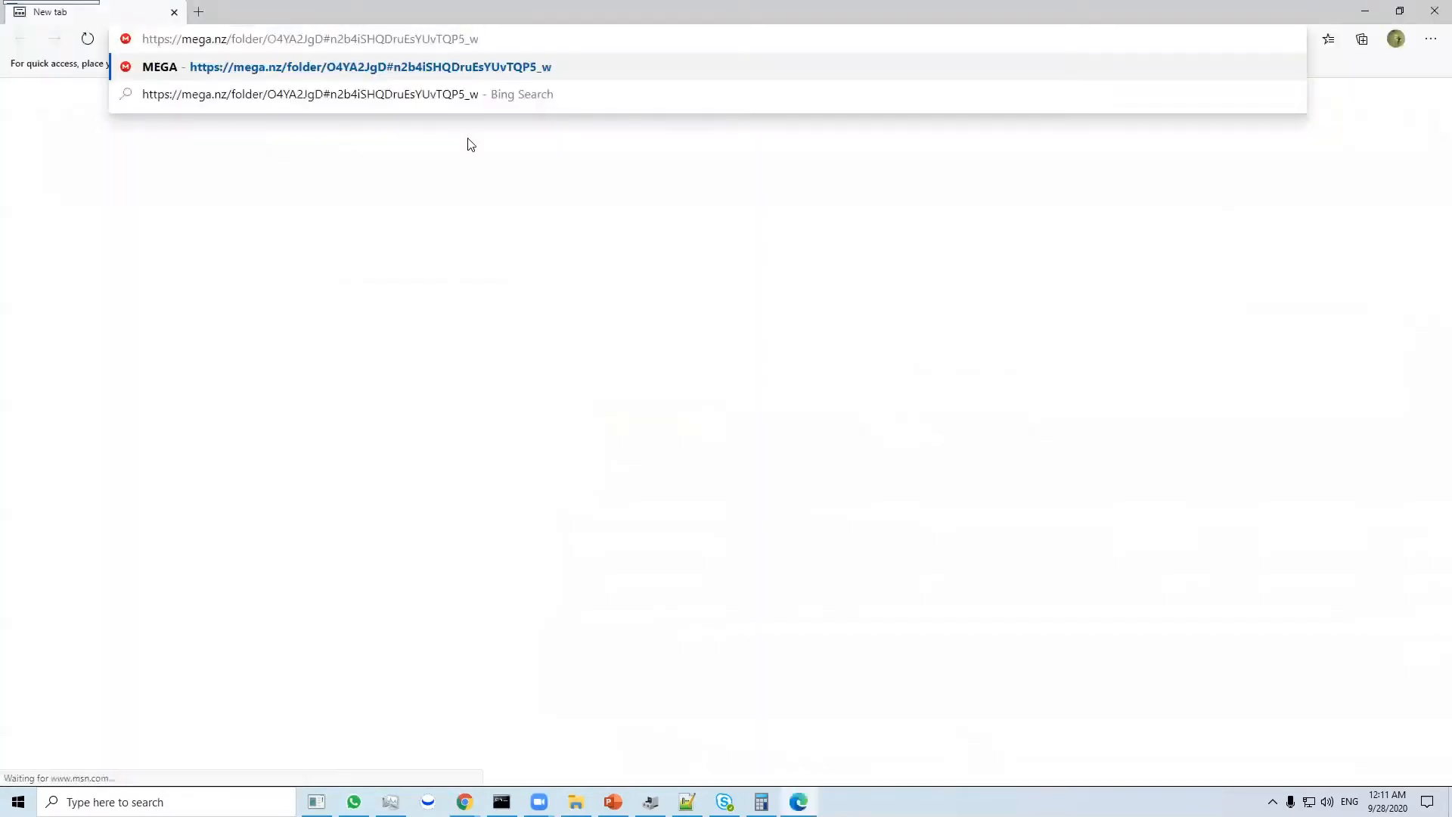
key(Return)
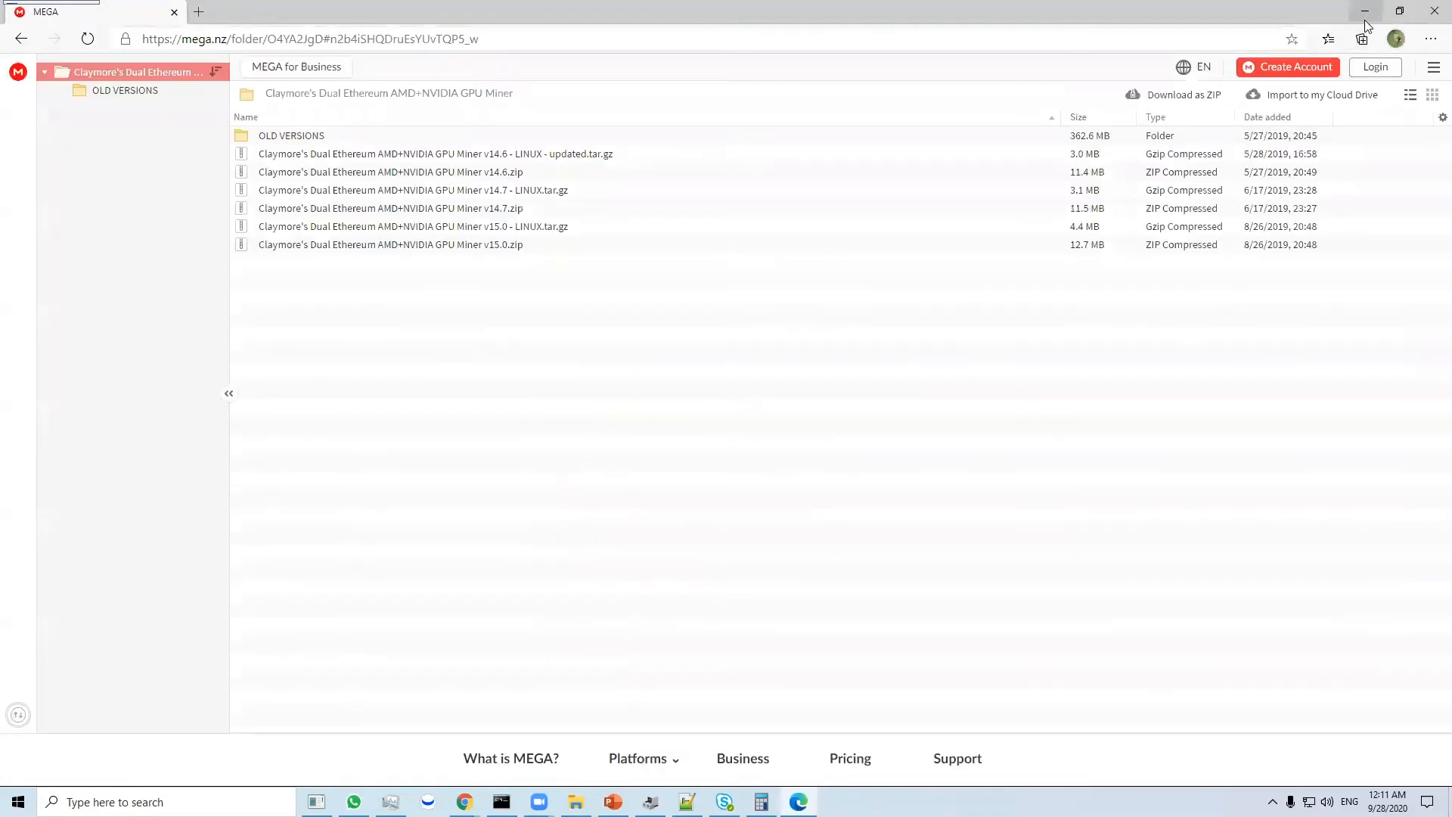
- Start a standard download of Claymore's Dual Ethereum AMD+NVIDIA GPU Miner v15.0.zip in Edge
right_click(508, 248)
mouse_move(578, 309)
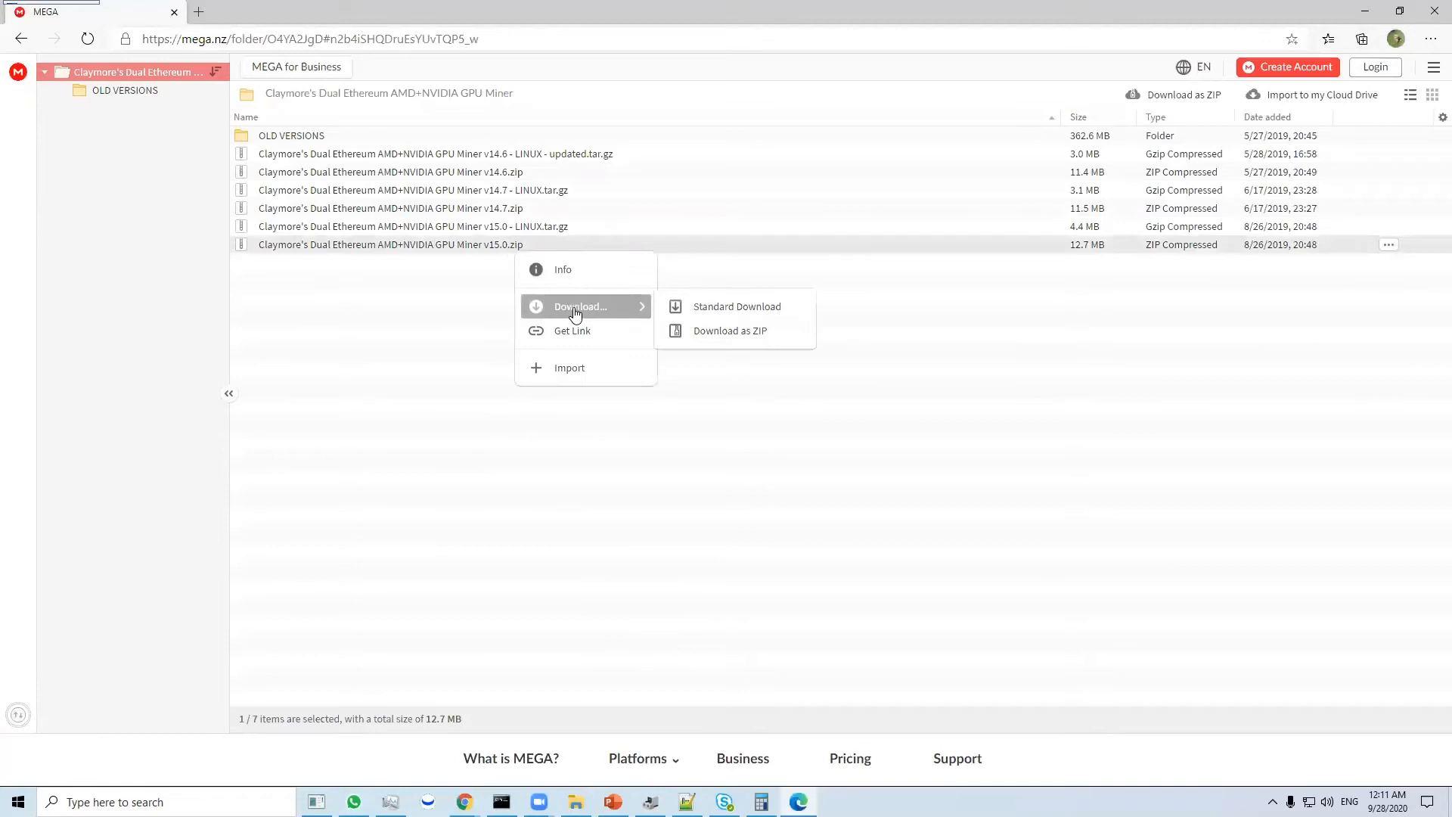
click(726, 308)
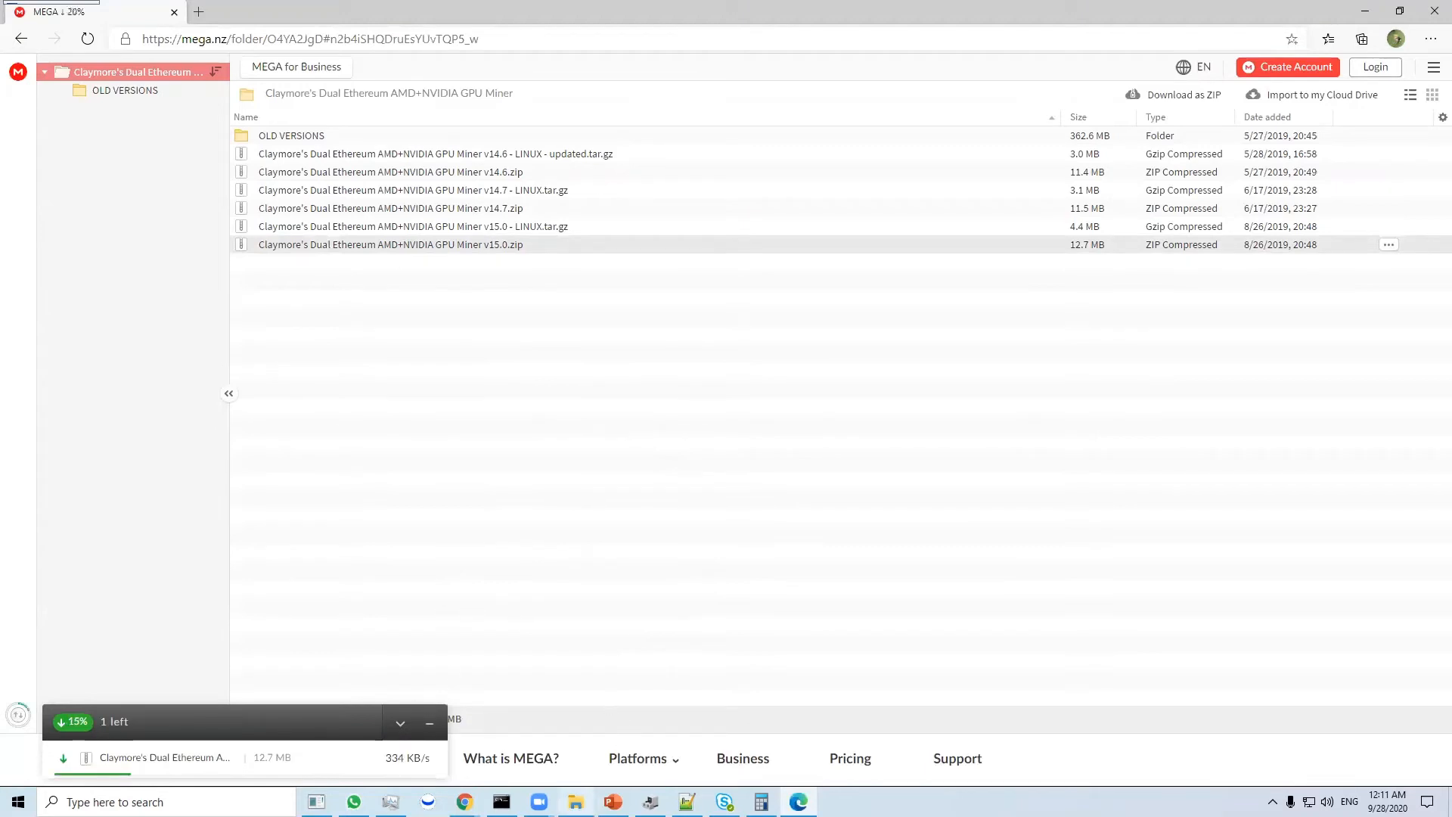
- Extract Claymore's Dual Ethereum AMD+NVIDIA GPU Miner v15.0.zip in the Downloads folder, declining to replace any existing files
click(575, 802)
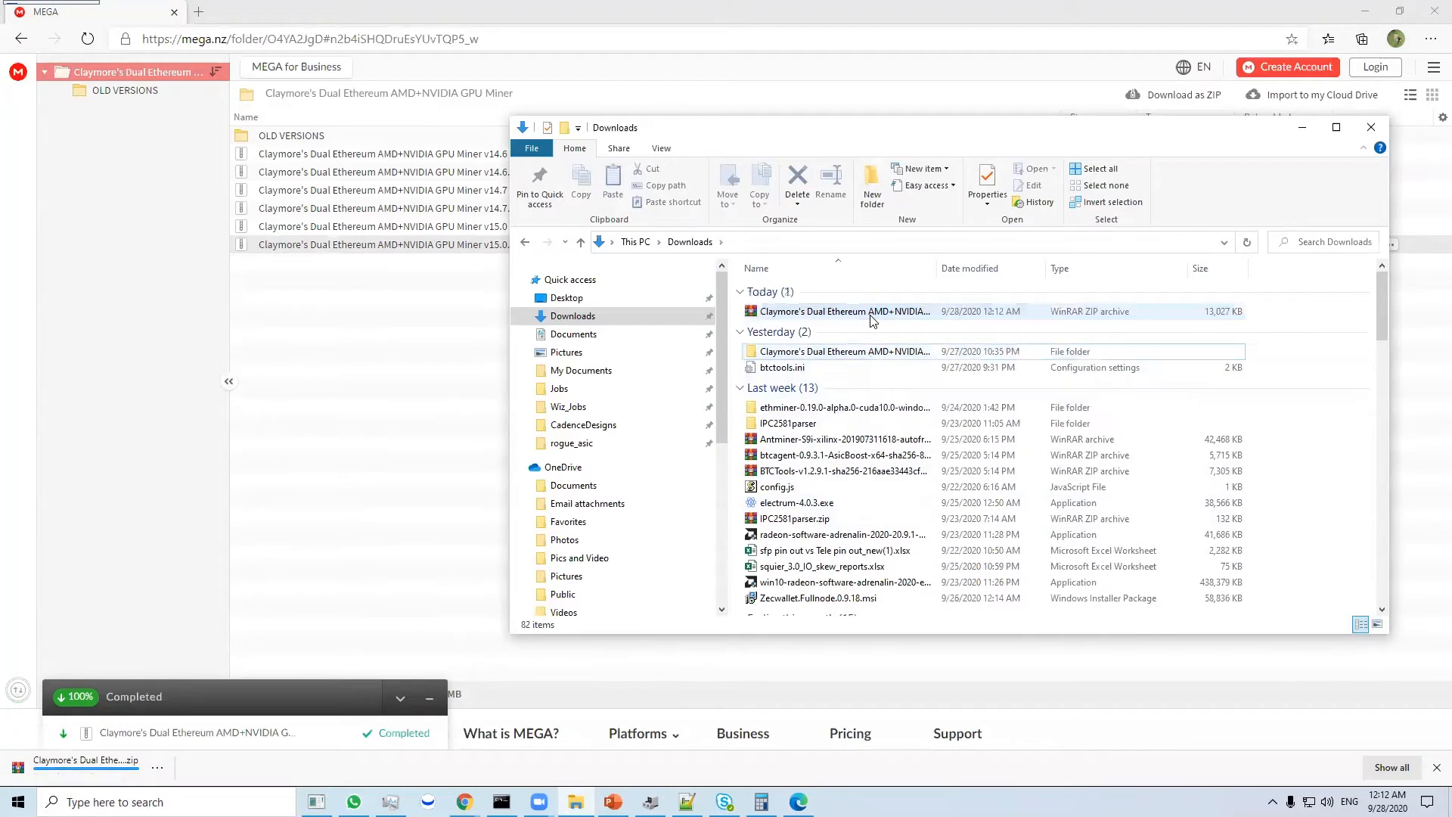
double_click(871, 315)
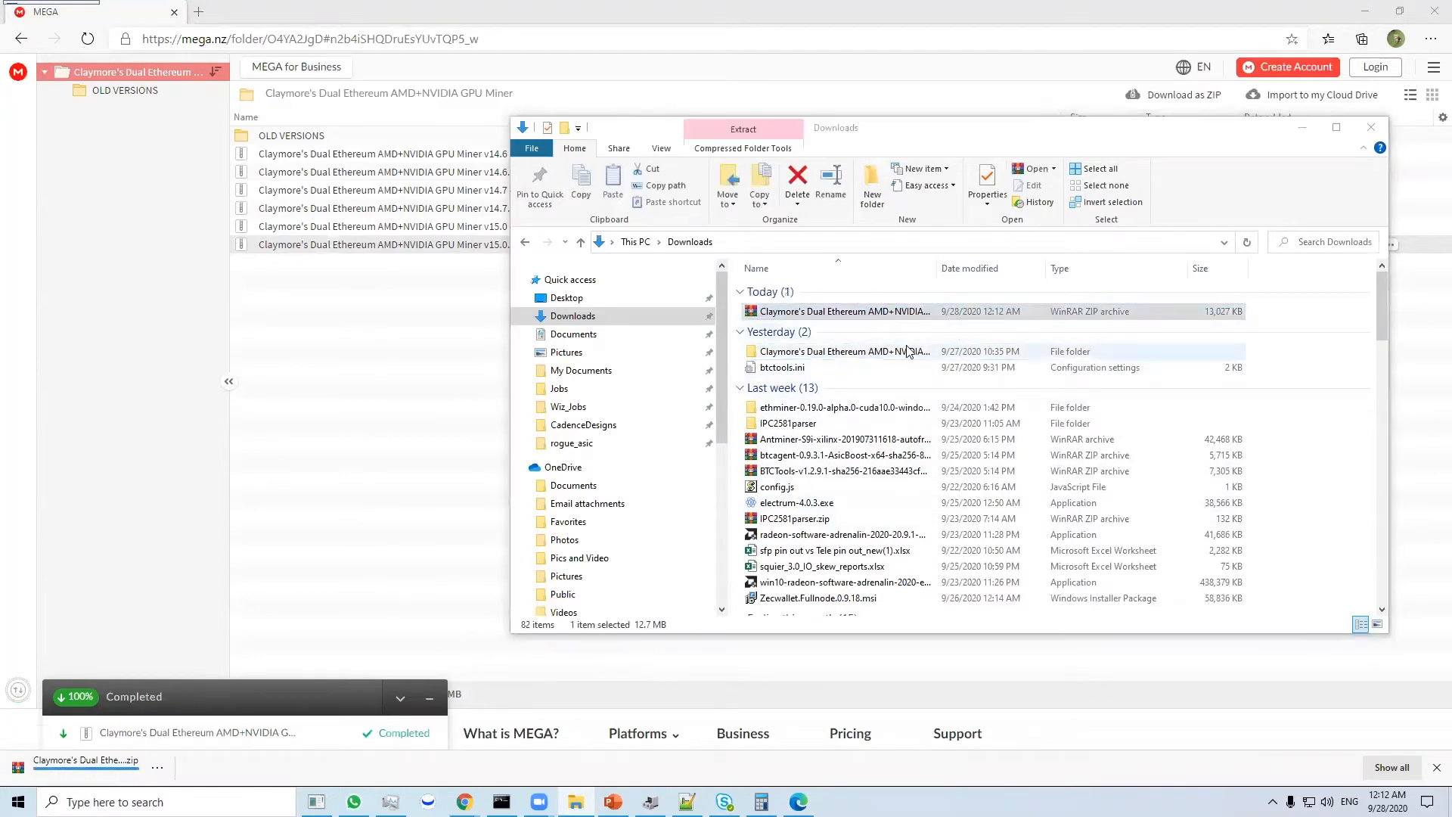
click(976, 102)
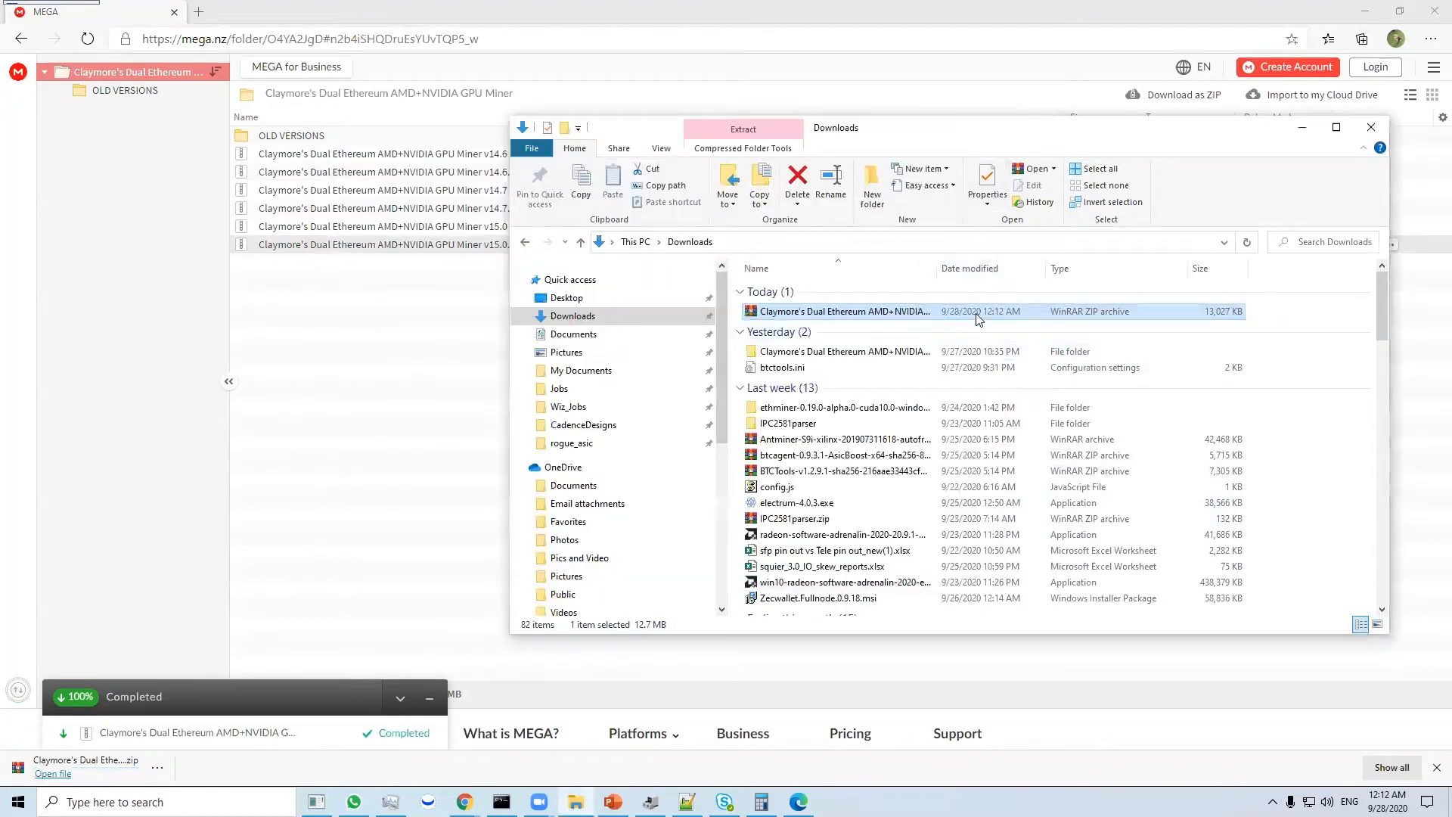
right_click(977, 317)
click(1026, 392)
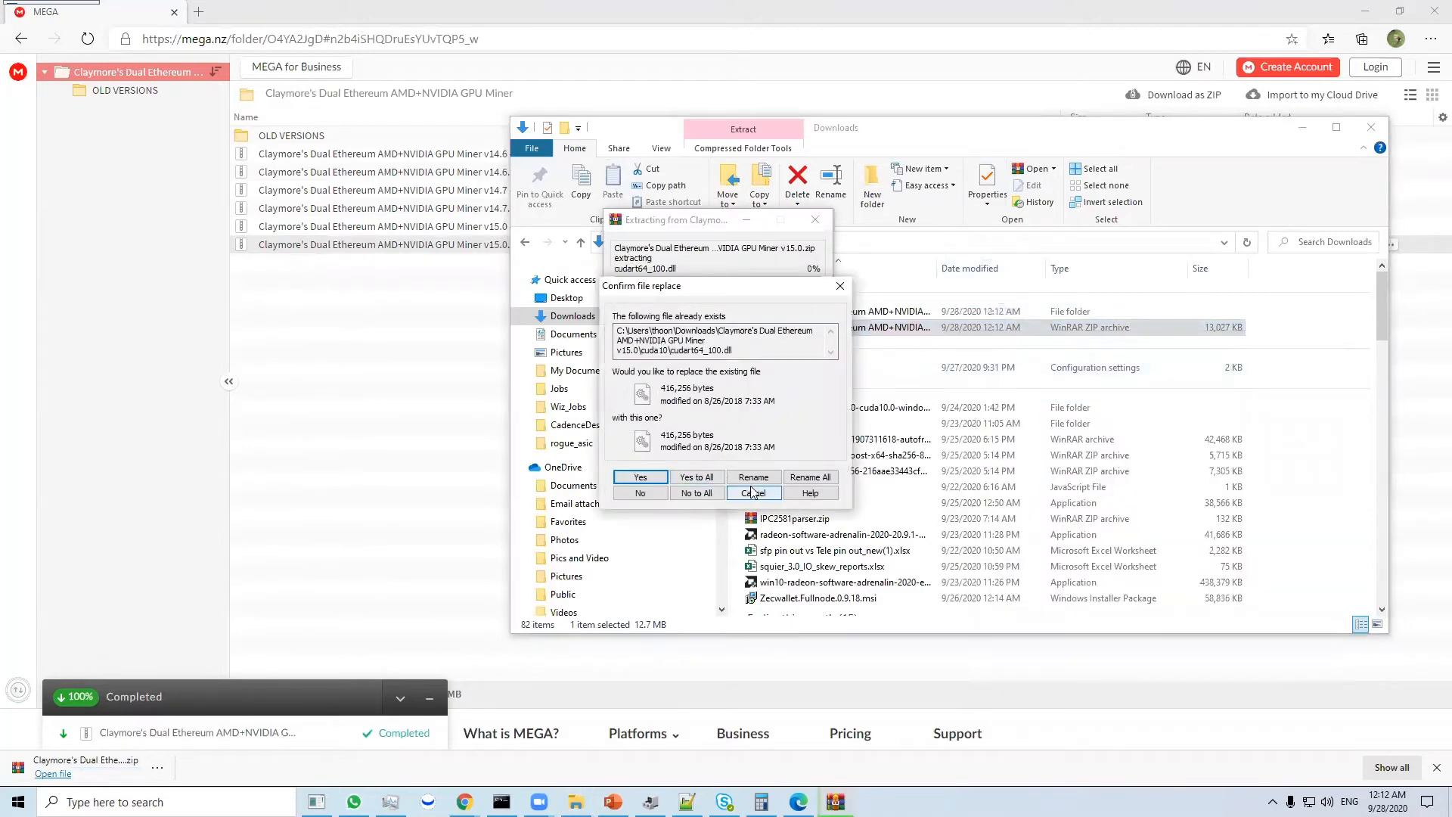
click(693, 493)
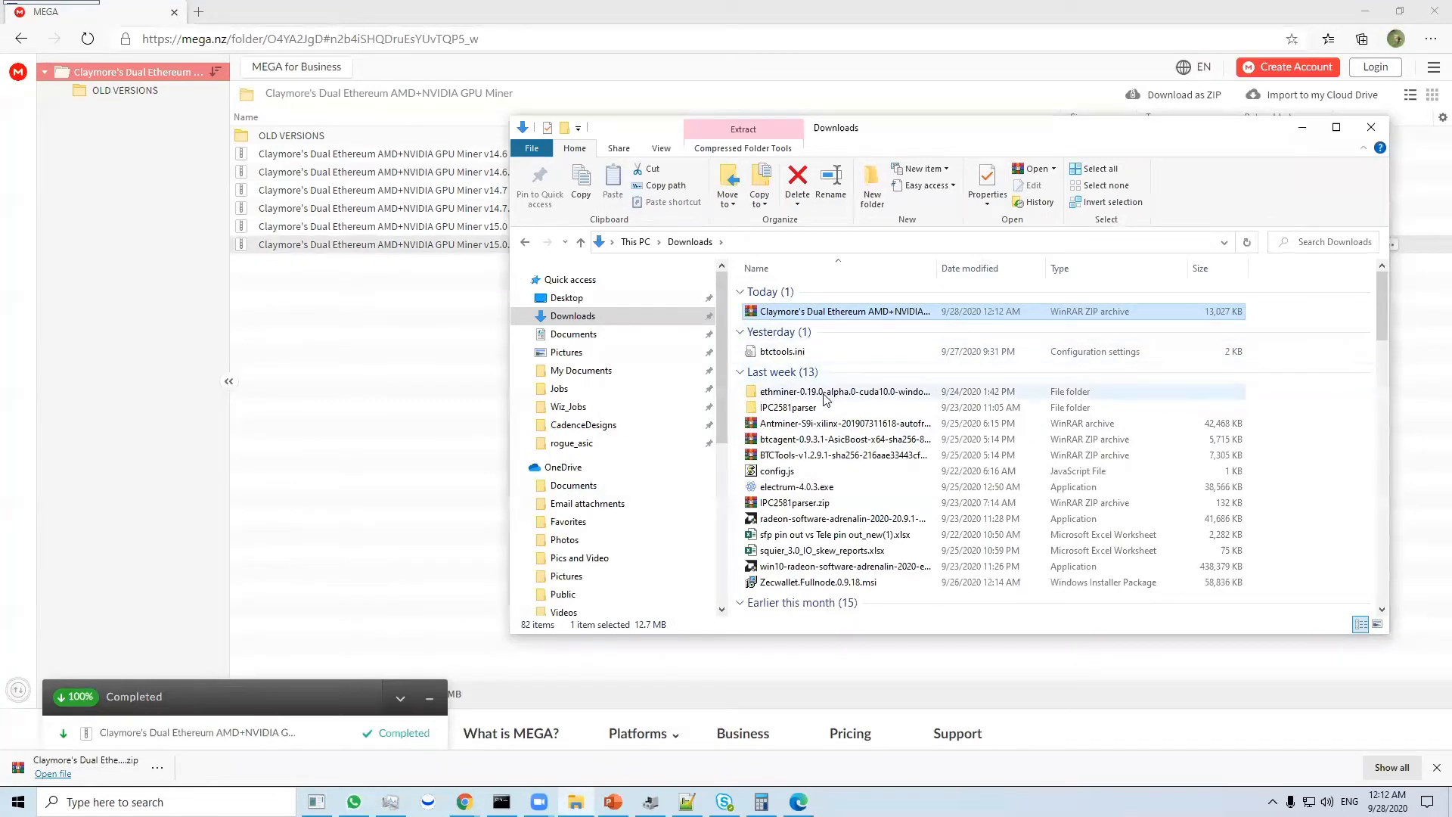
- Find the extracted Claymore's Dual Ethereum AMD+NVIDIA GPU Miner v15.0 folder in Downloads and open it
scroll(824, 392, down, 11)
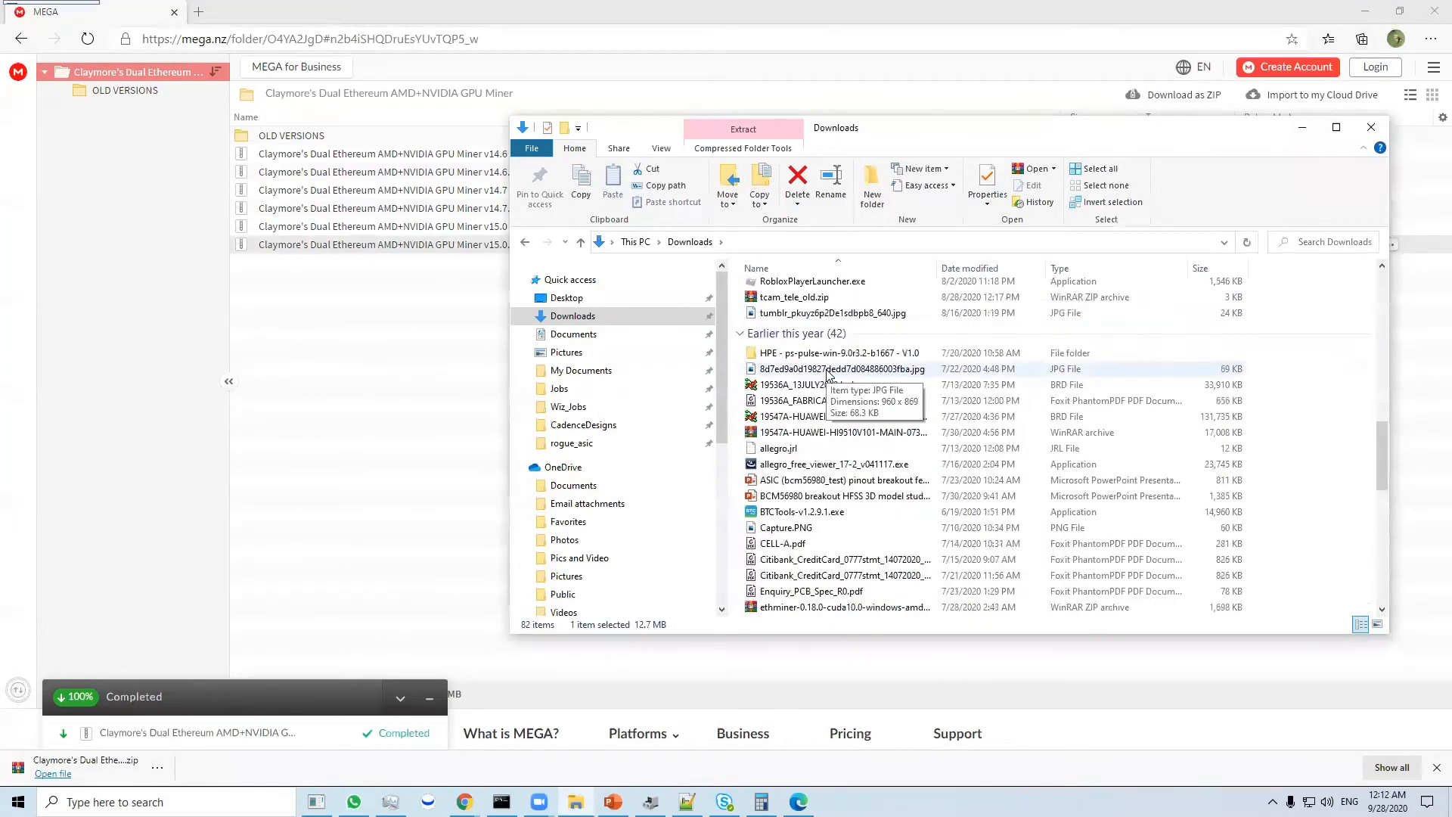
scroll(811, 356, up, 8)
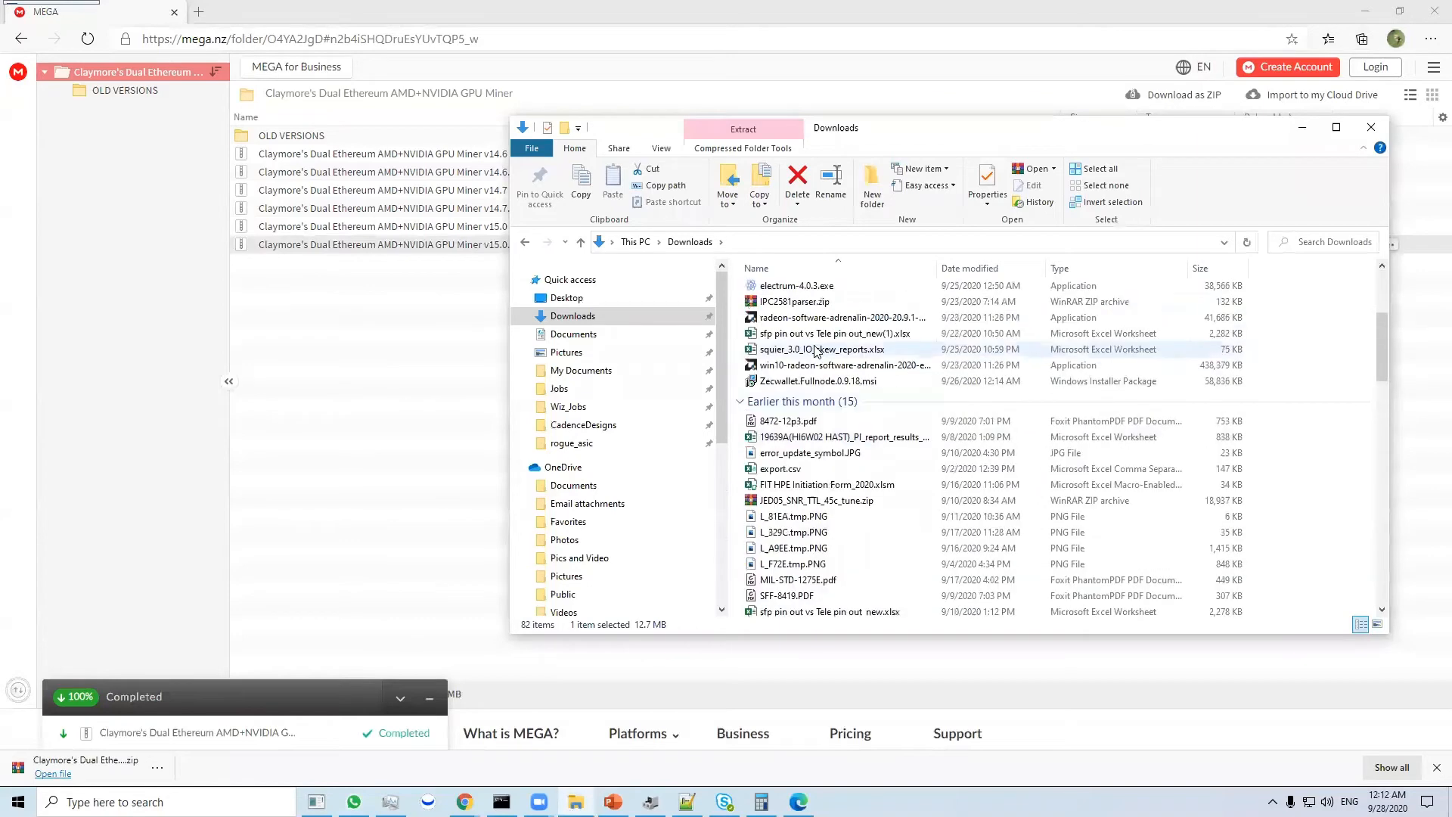
click(811, 271)
scroll(813, 302, down, 2)
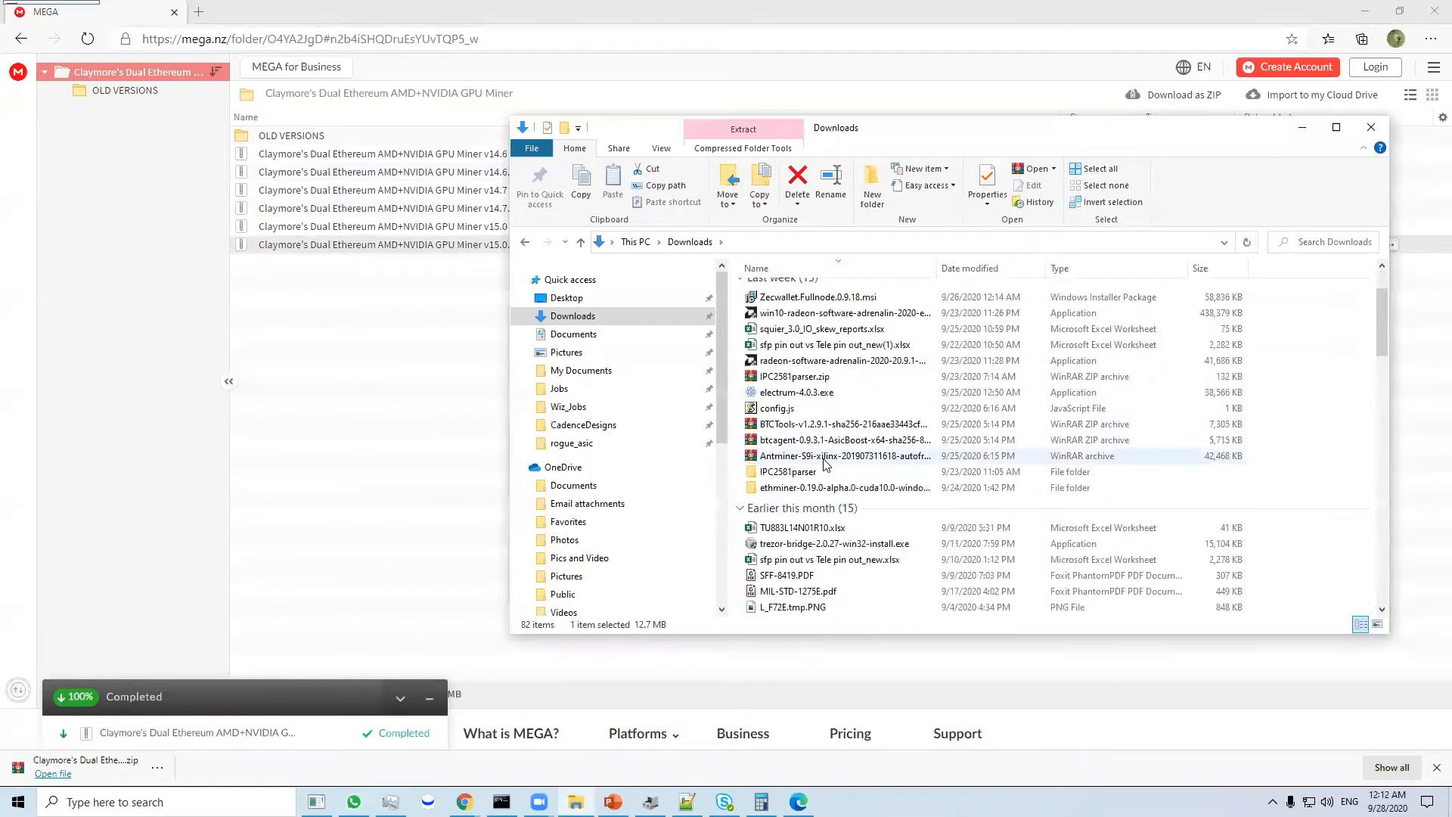
click(826, 442)
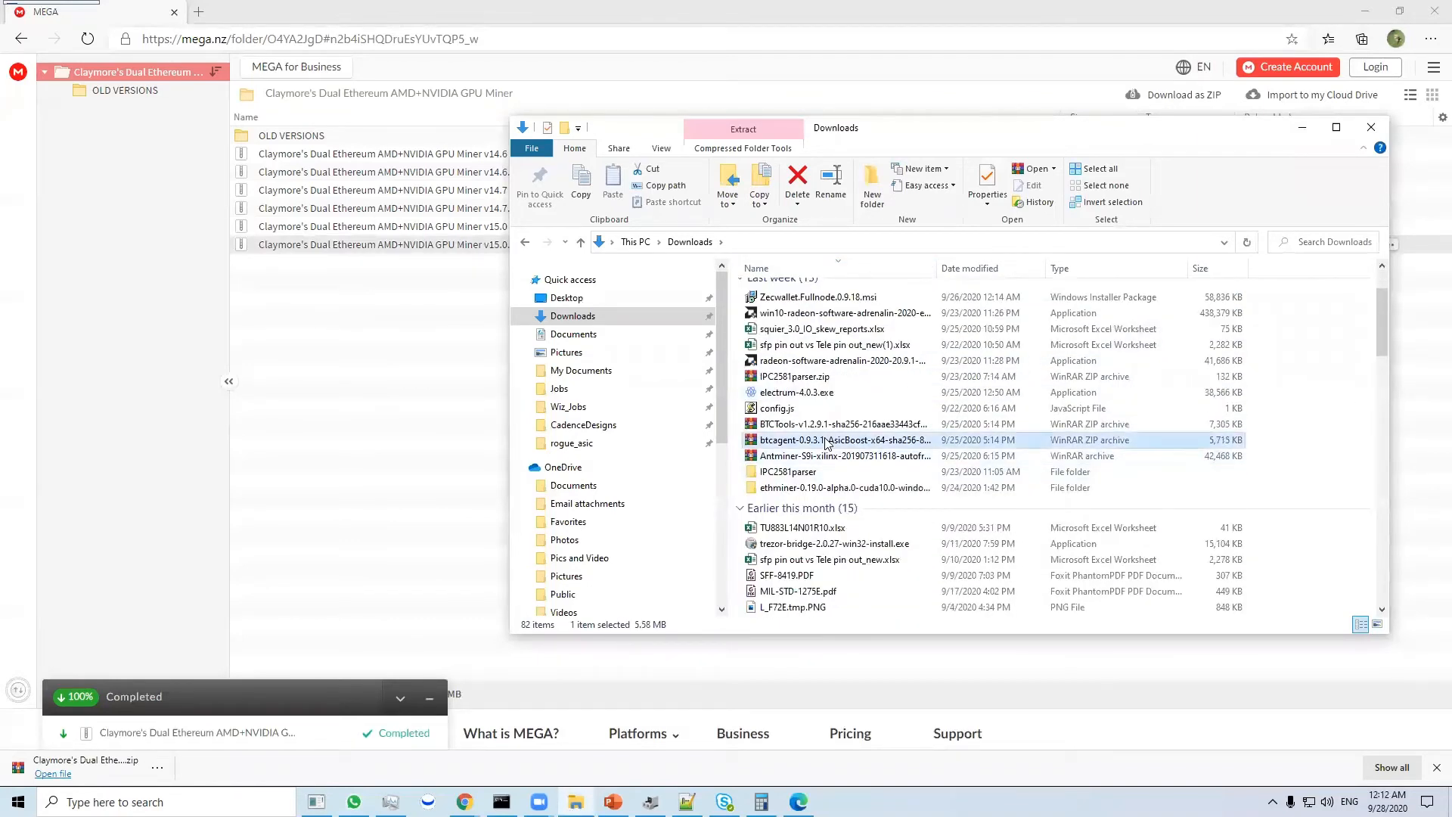
key(c)
key(c)
double_click(839, 604)
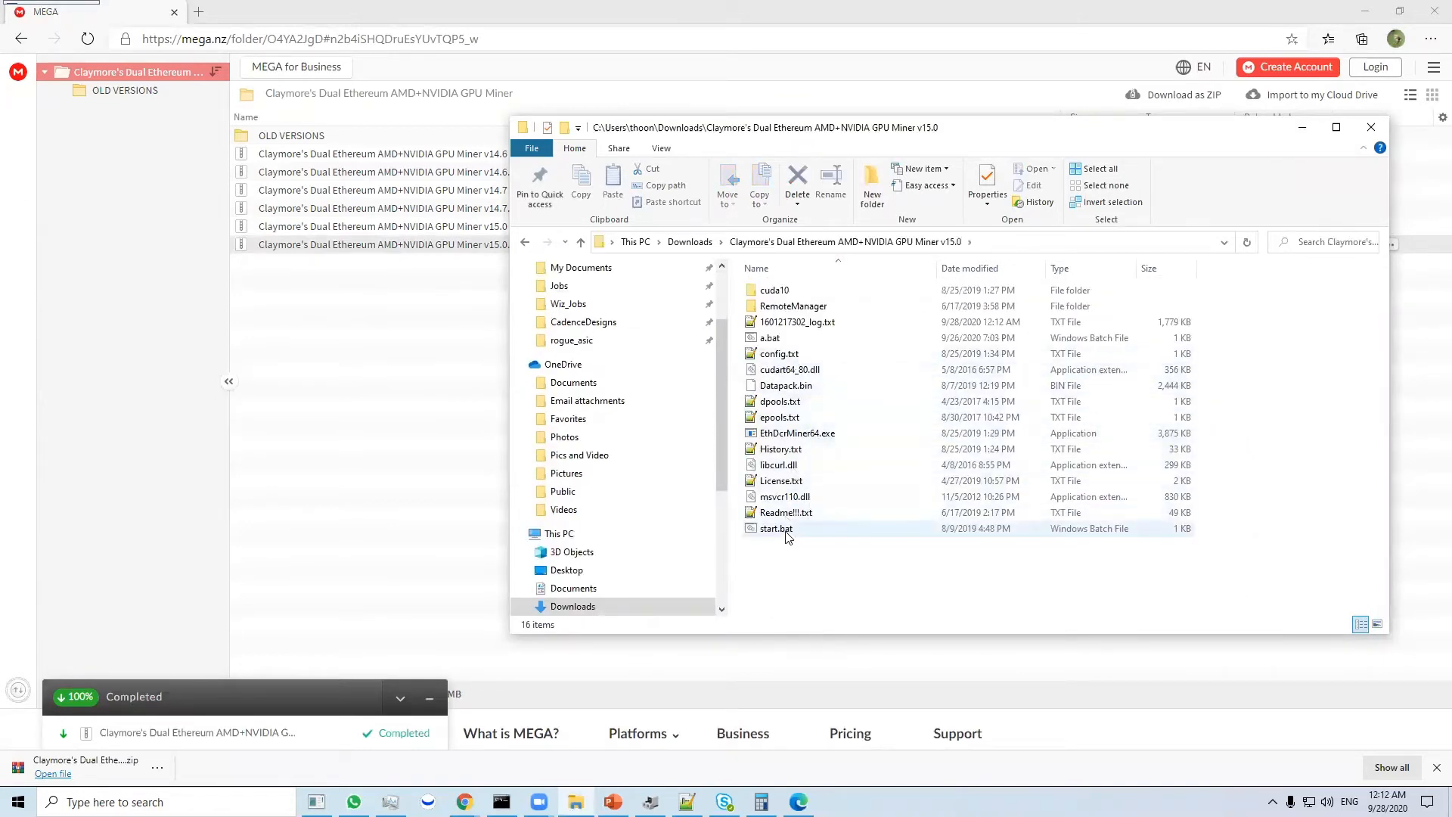
- Duplicate start.bat in the miner folder and rename the copy b.bat
click(1364, 11)
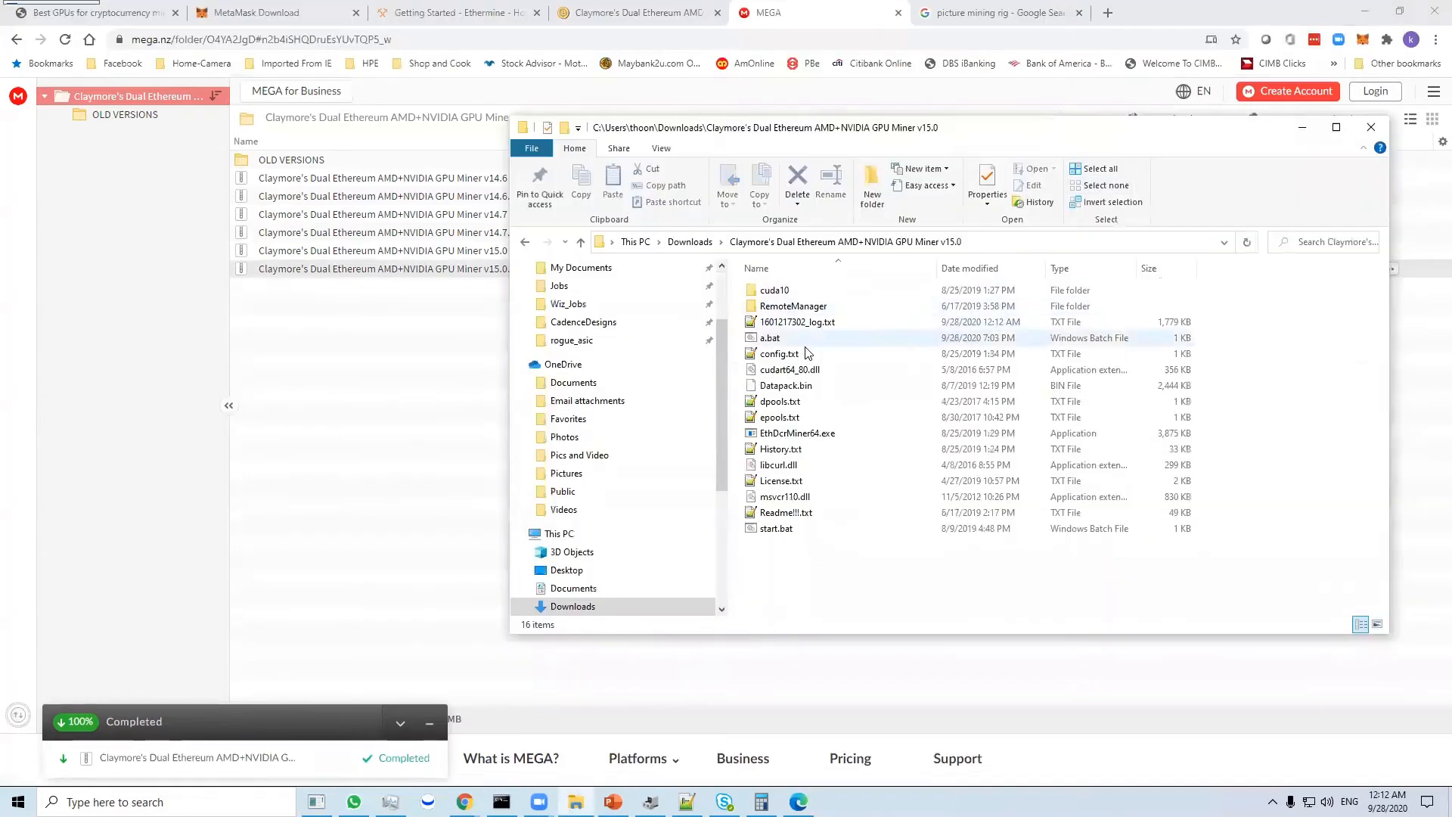
click(820, 534)
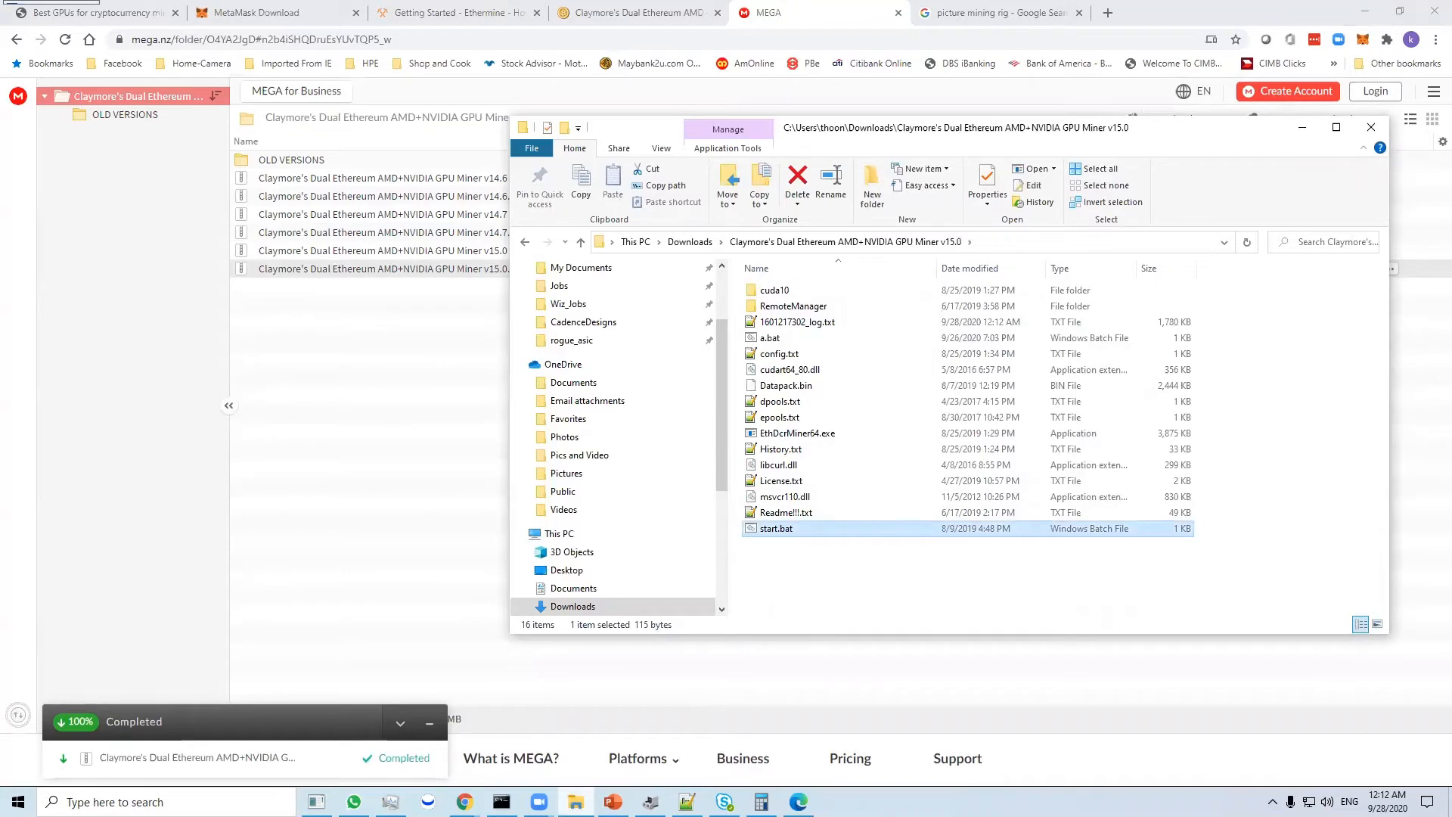
click(613, 802)
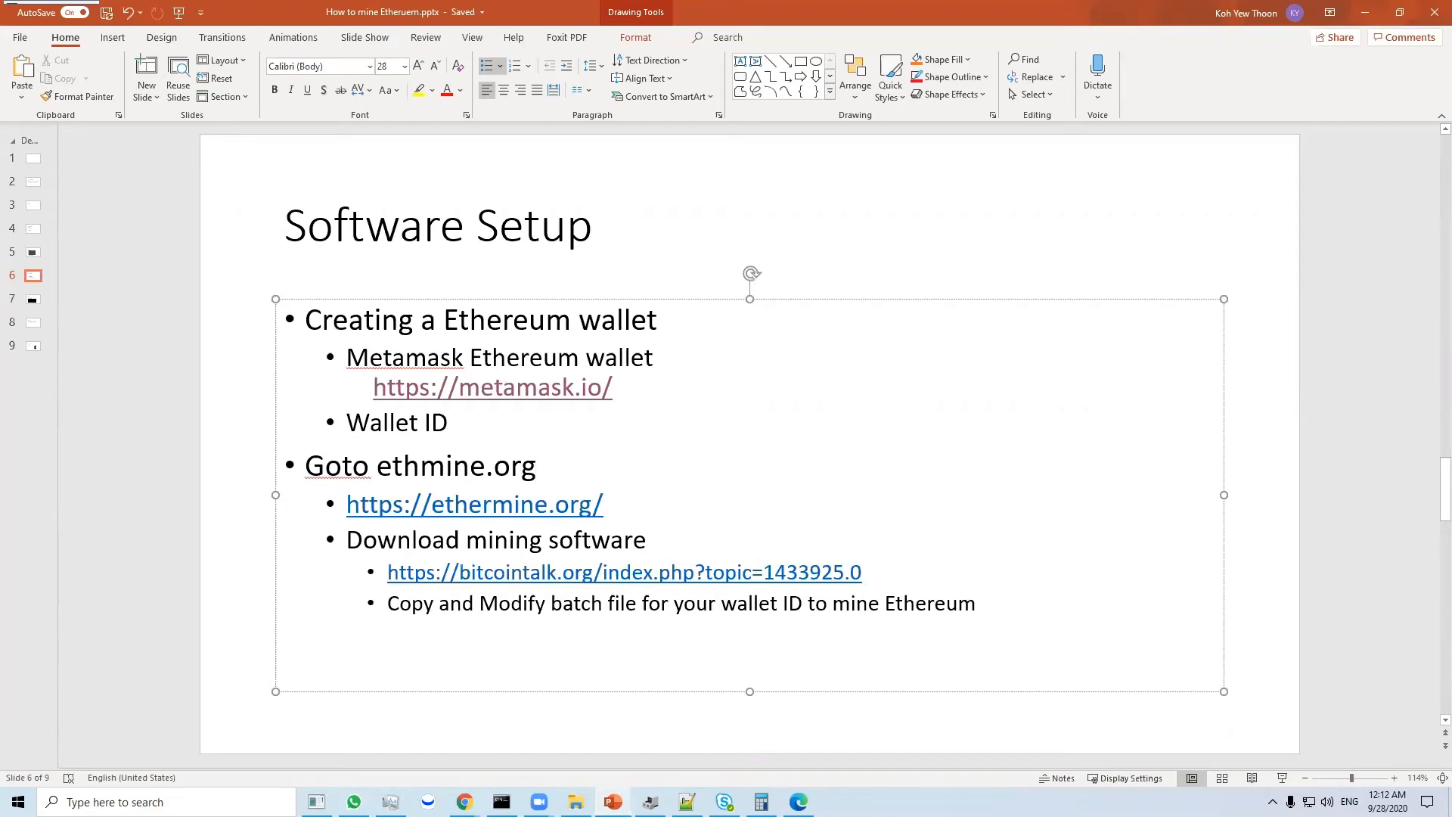
click(613, 801)
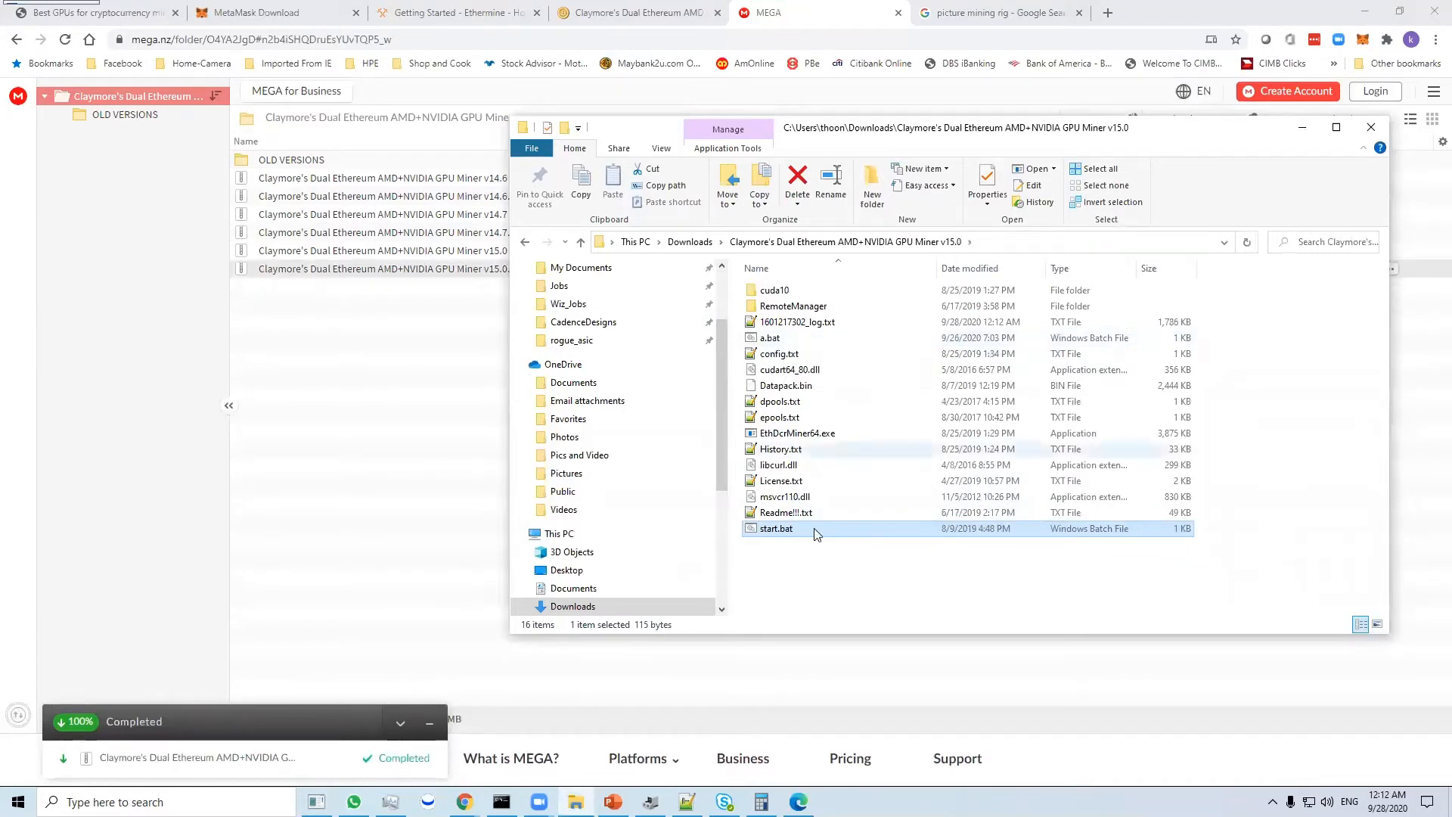
click(809, 568)
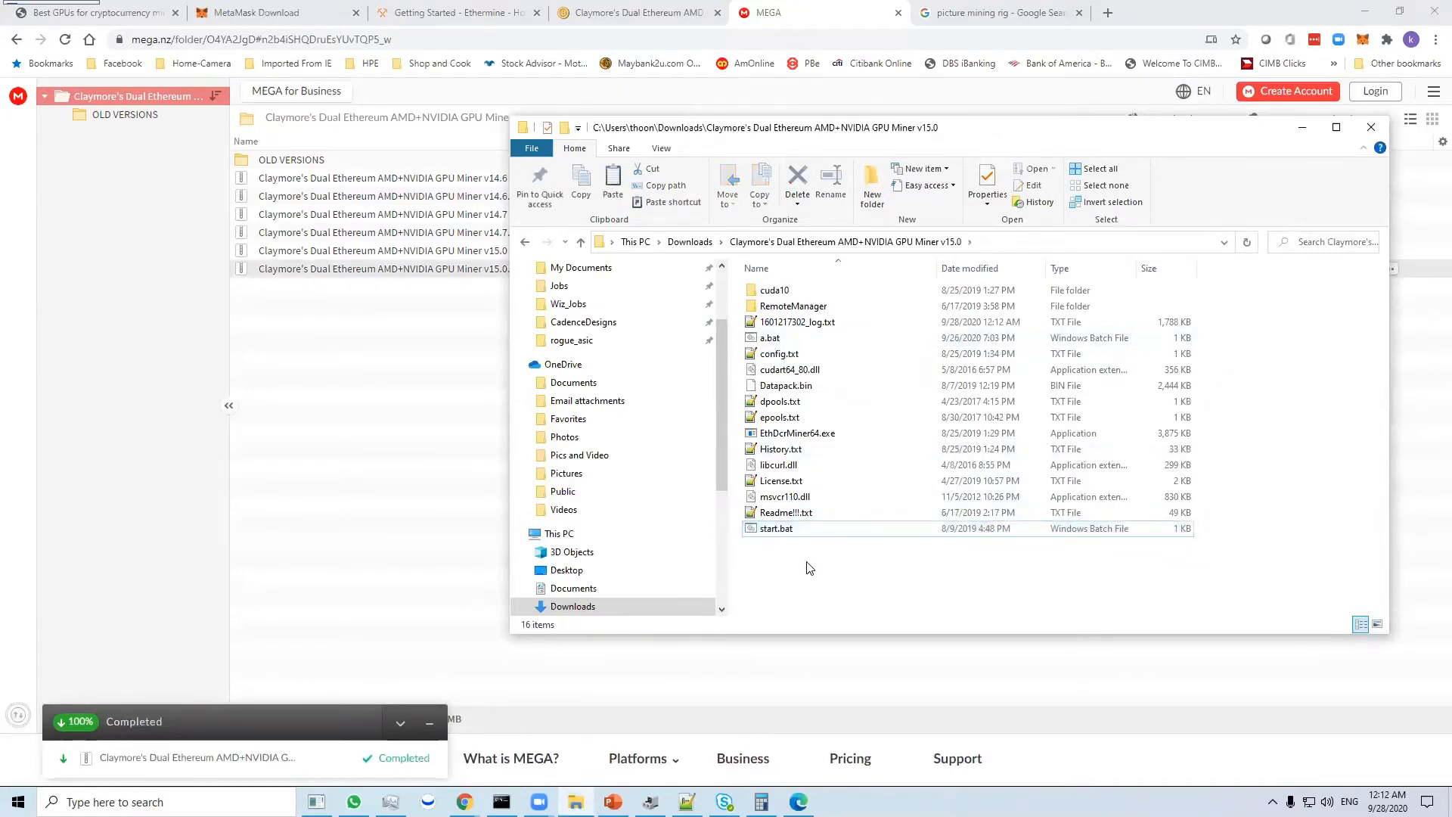
key(ctrl+v)
click(792, 531)
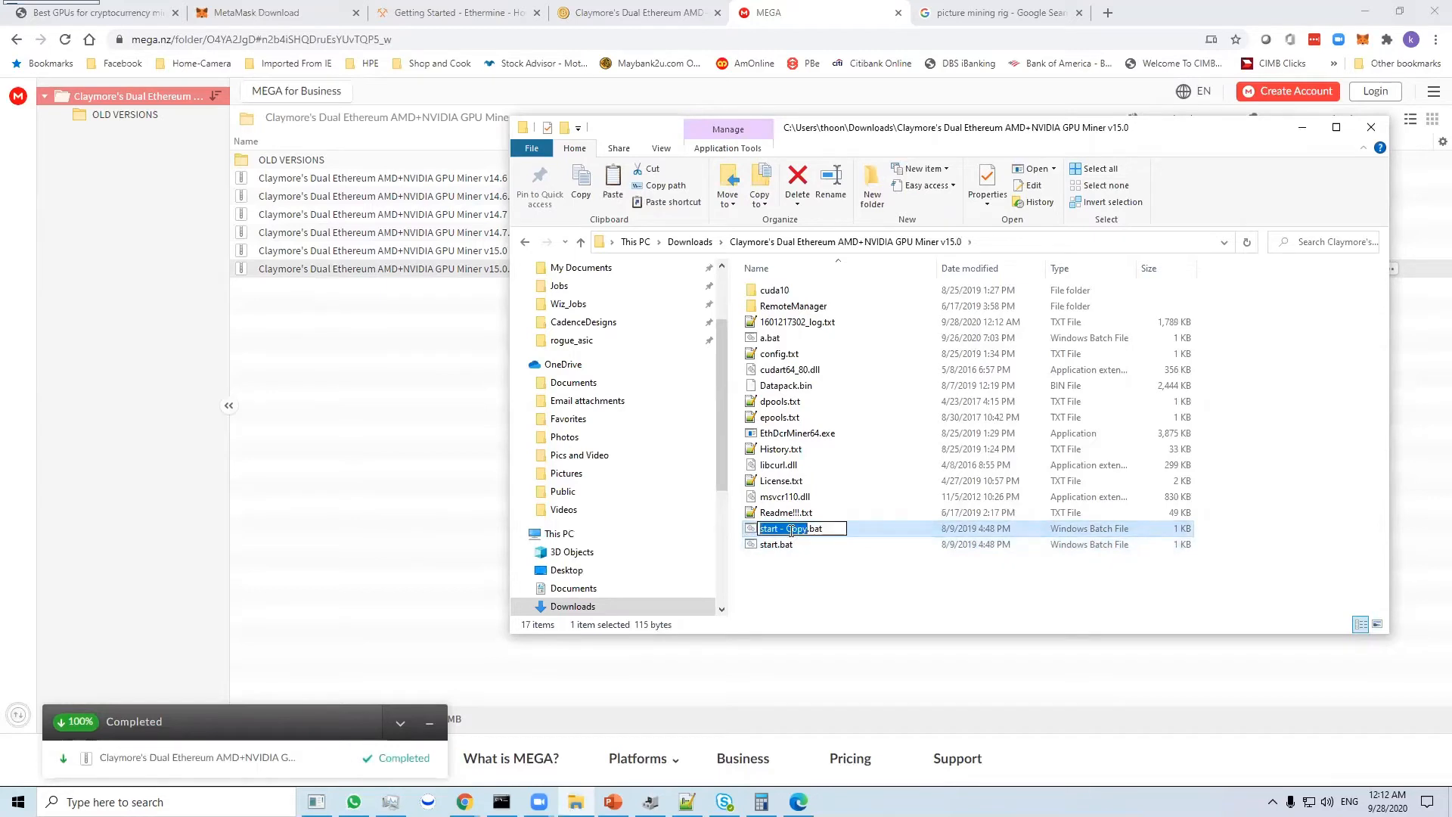
text(b)
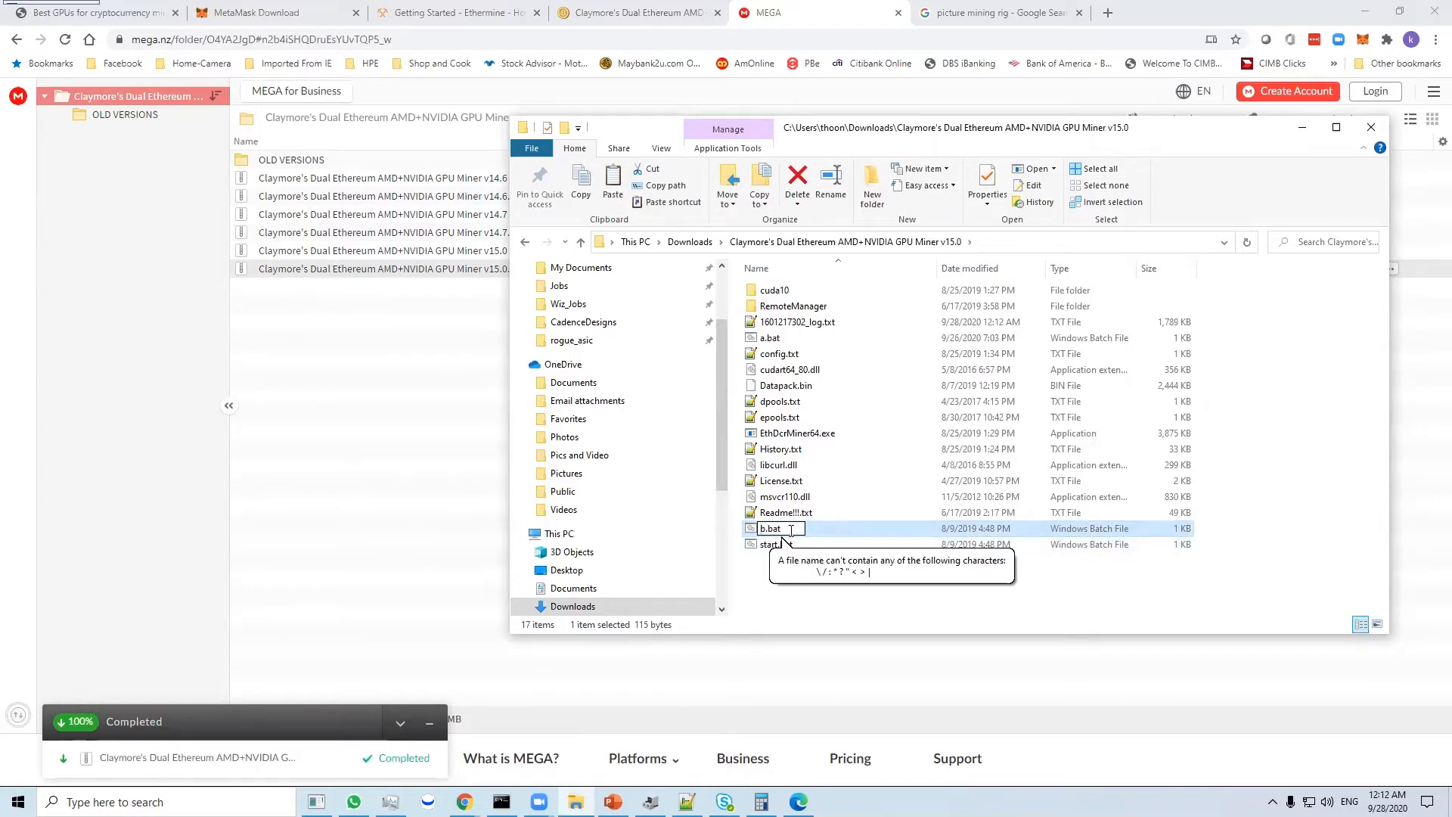
key(Return)
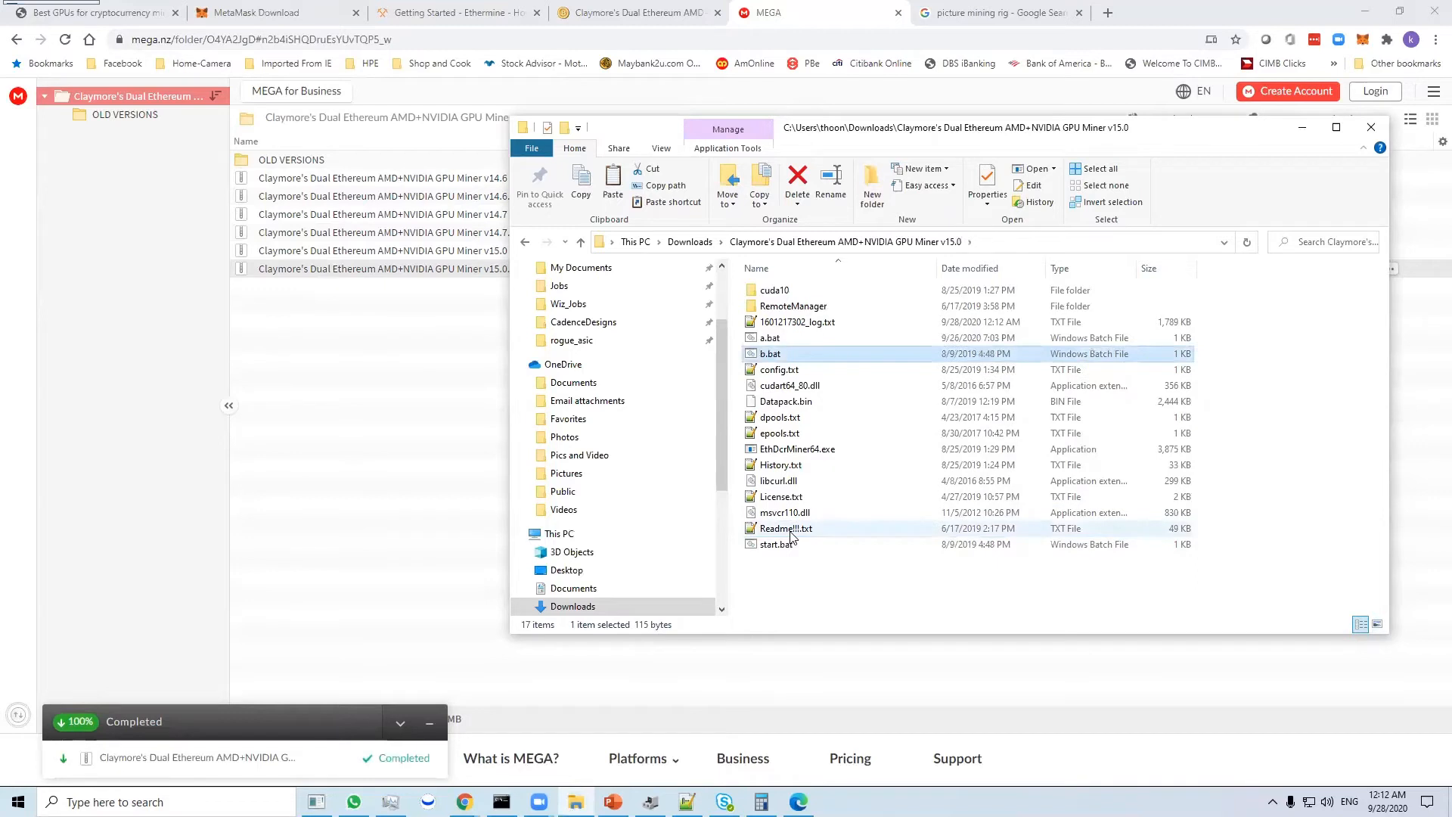
- Open b.bat in Notepad++ and delete the sample wallet address after the -ewal option
right_click(784, 366)
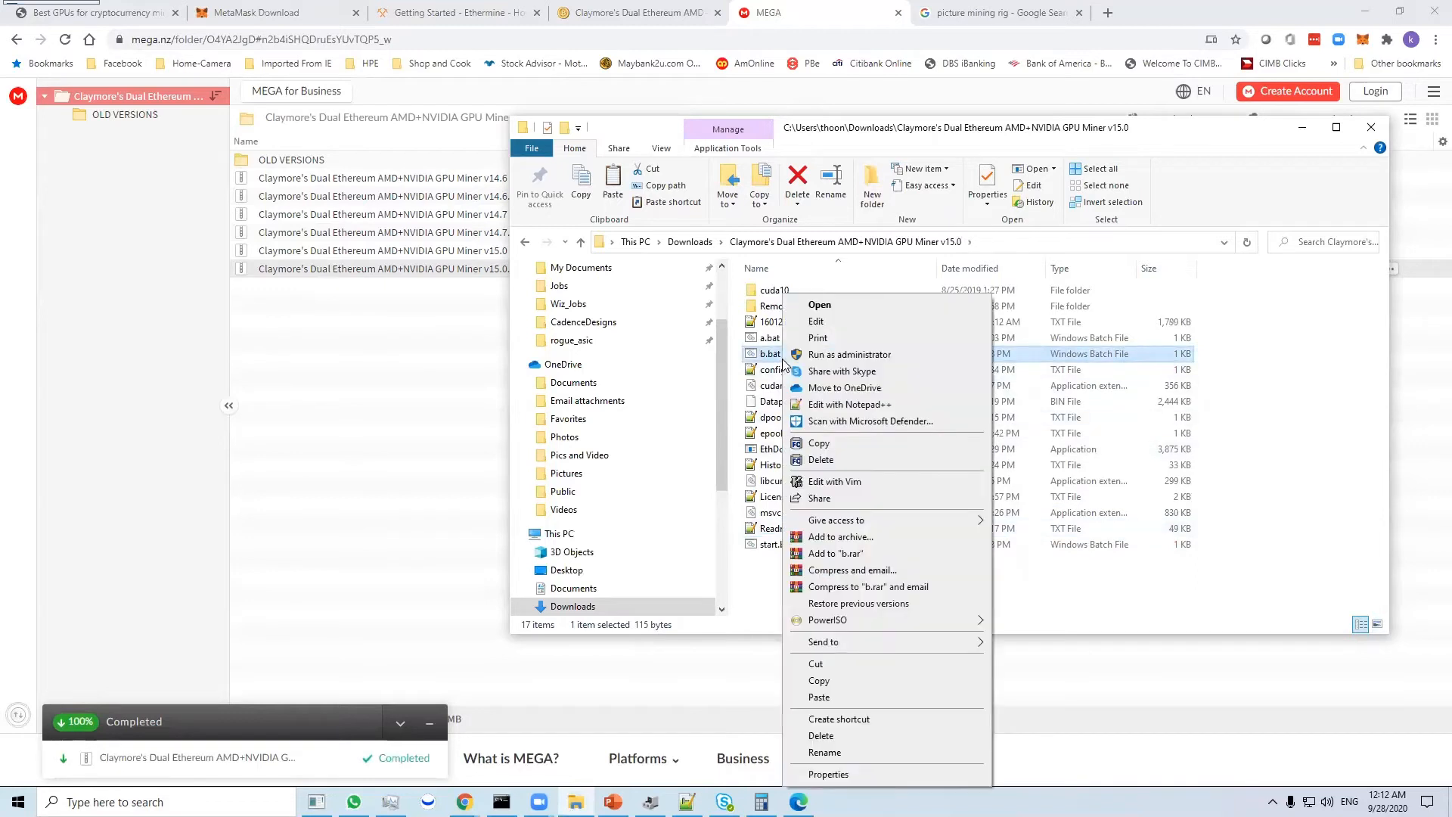
click(855, 406)
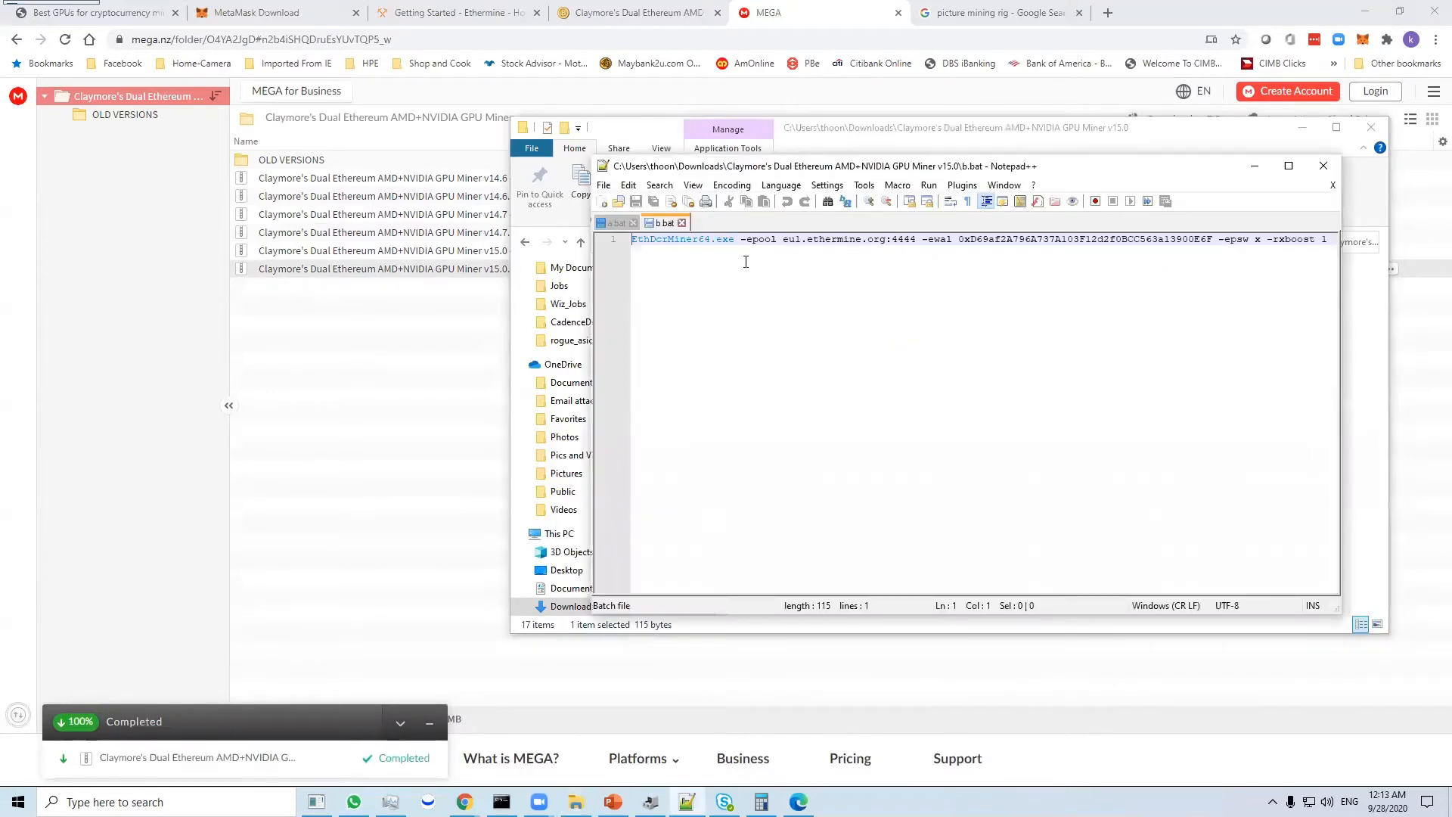
key(ctrl+Right)
key(ctrl+Right)
key(ctrl+Right)
key(ctrl+Right)
key(ctrl+Right)
key(Left)
key(Left)
key(Left)
key(Left)
key(Left)
key(Left)
key(Left)
key(Left)
key(Left)
key(Left)
key(Left)
key(ctrl+shift+Left)
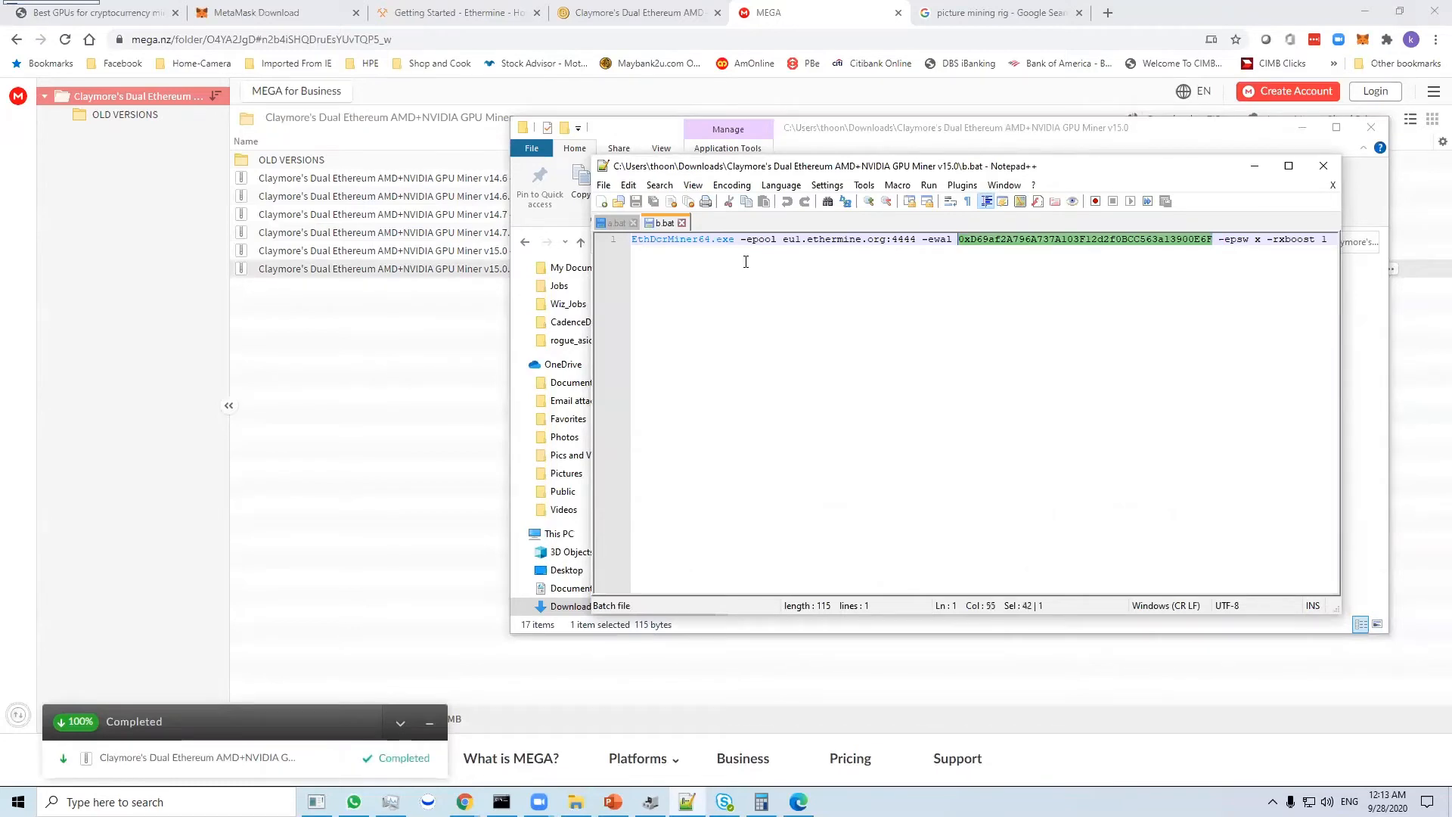
key(Delete)
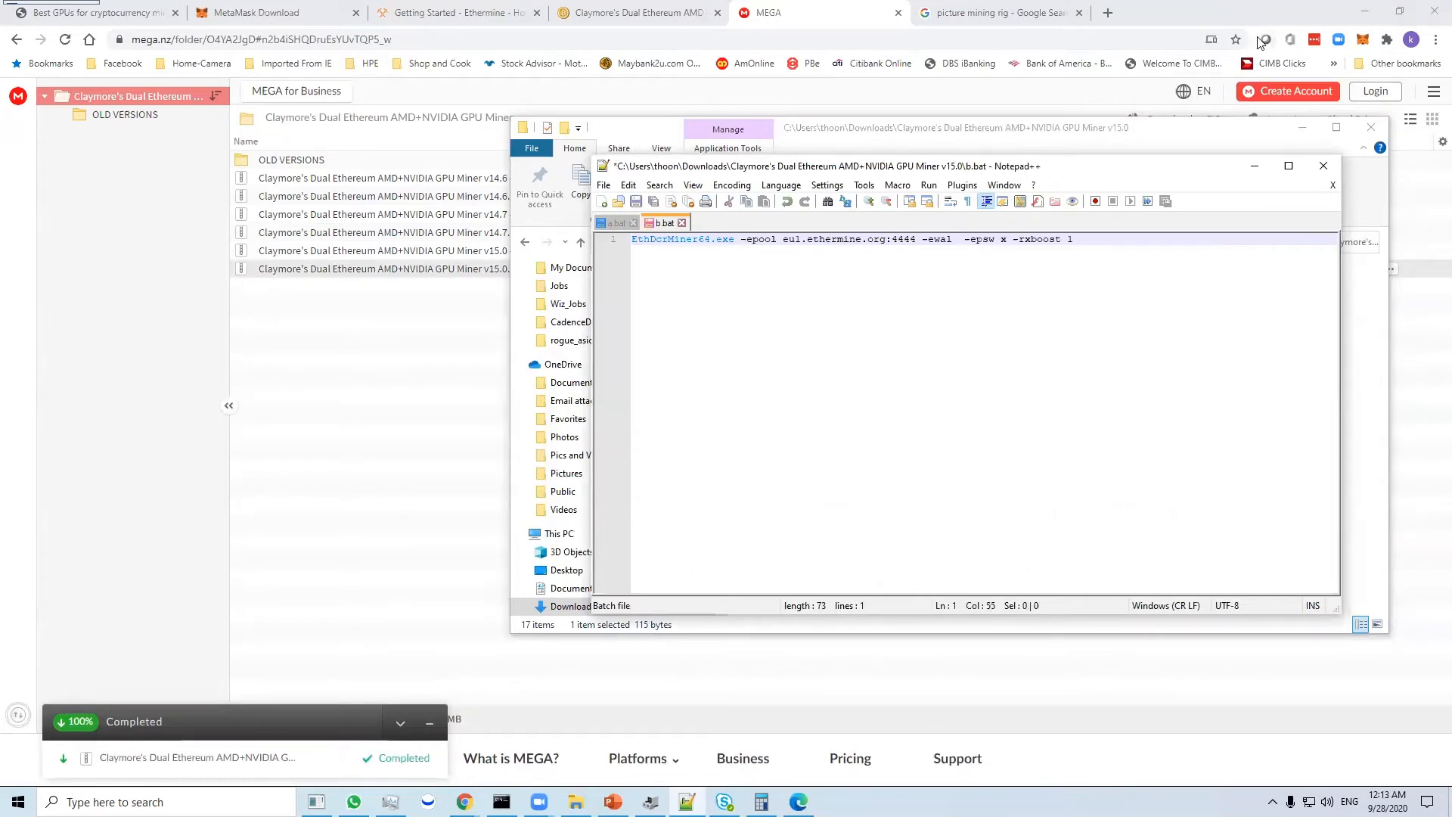
- Copy the account address from the MetaMask wallet in Chrome and paste it after -ewal in b.bat
click(1363, 40)
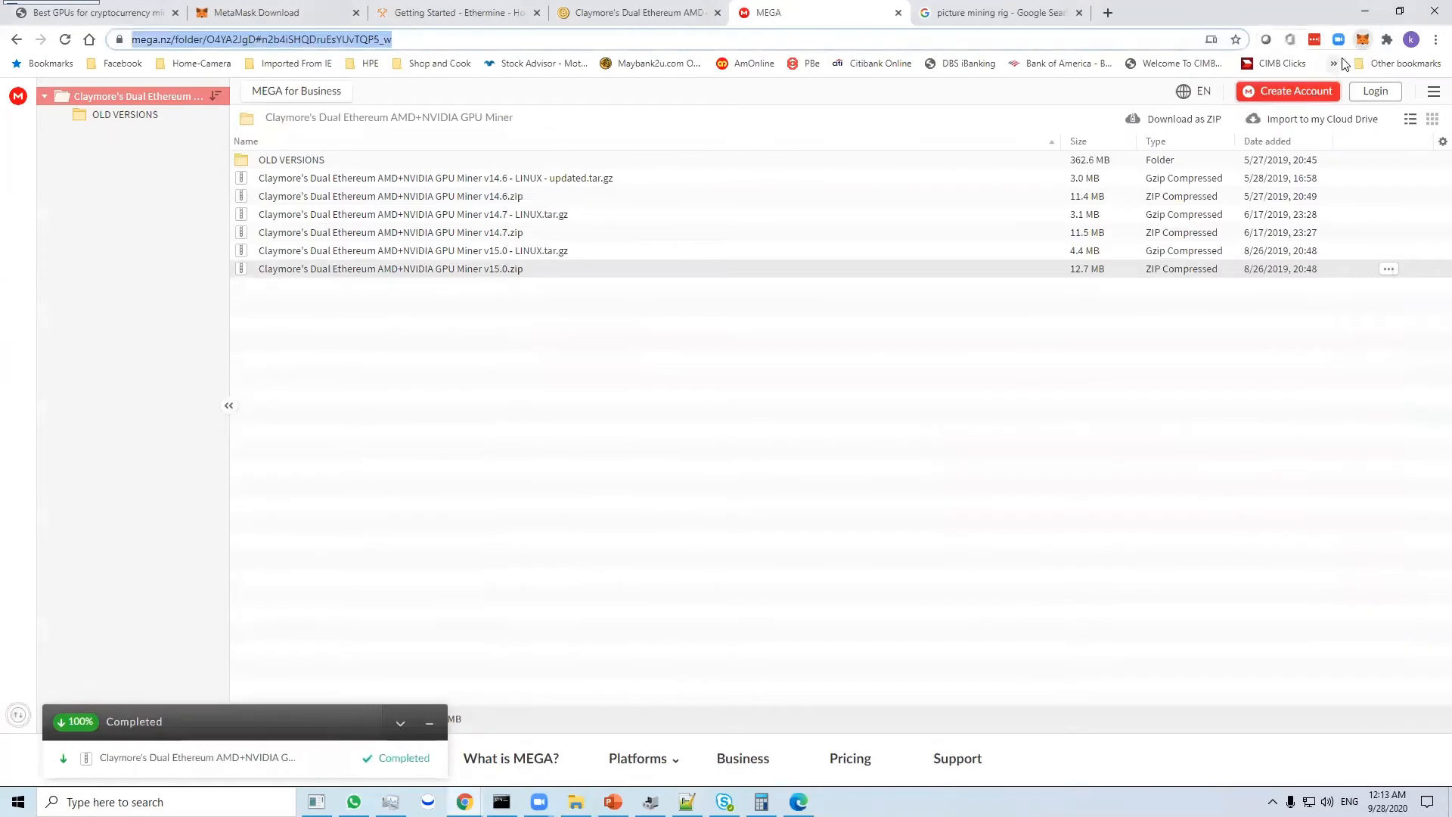
click(1362, 39)
click(1365, 10)
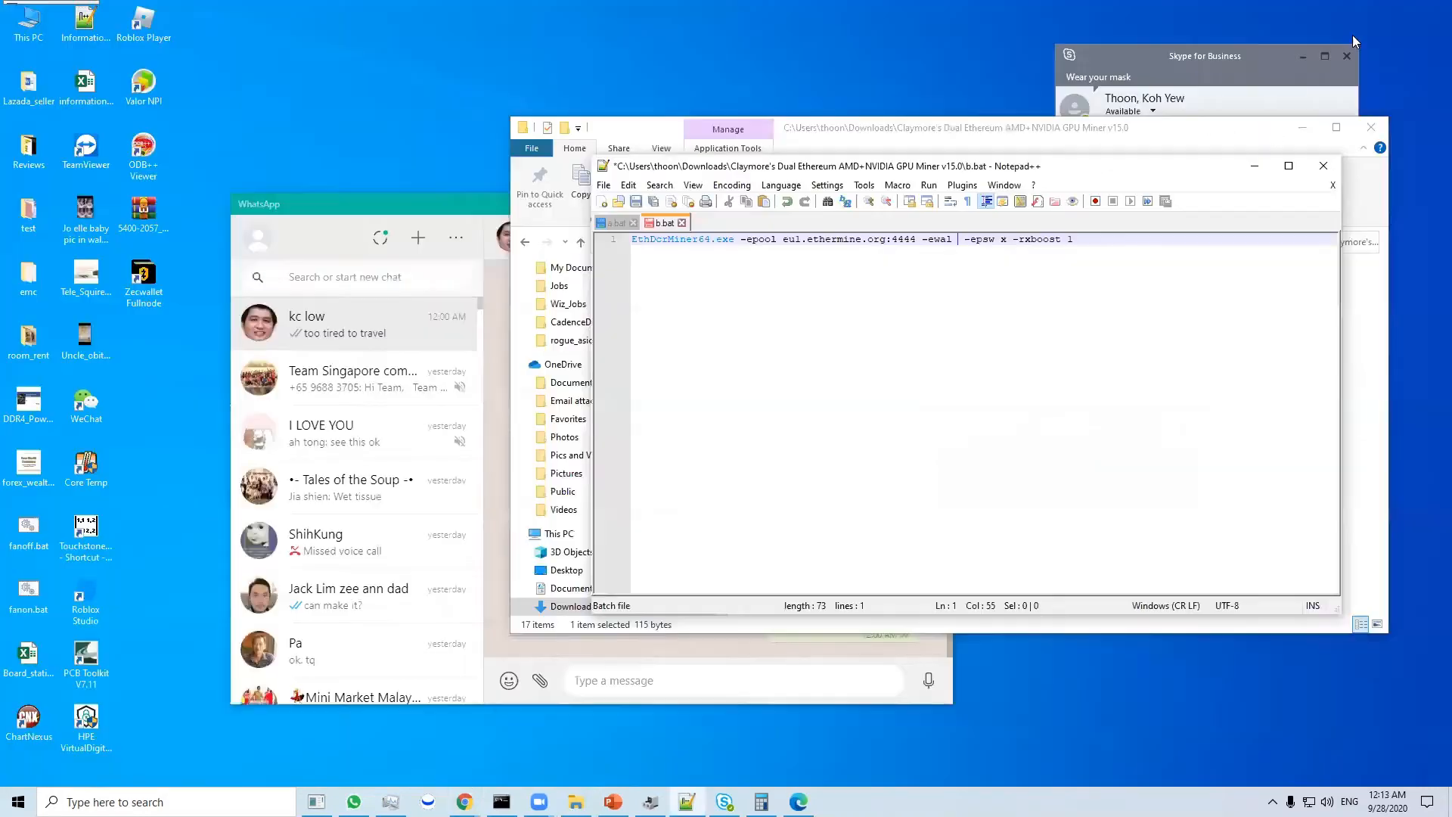
text(0x93137c5147832D3161f58C41D0cBdF076f387E82)
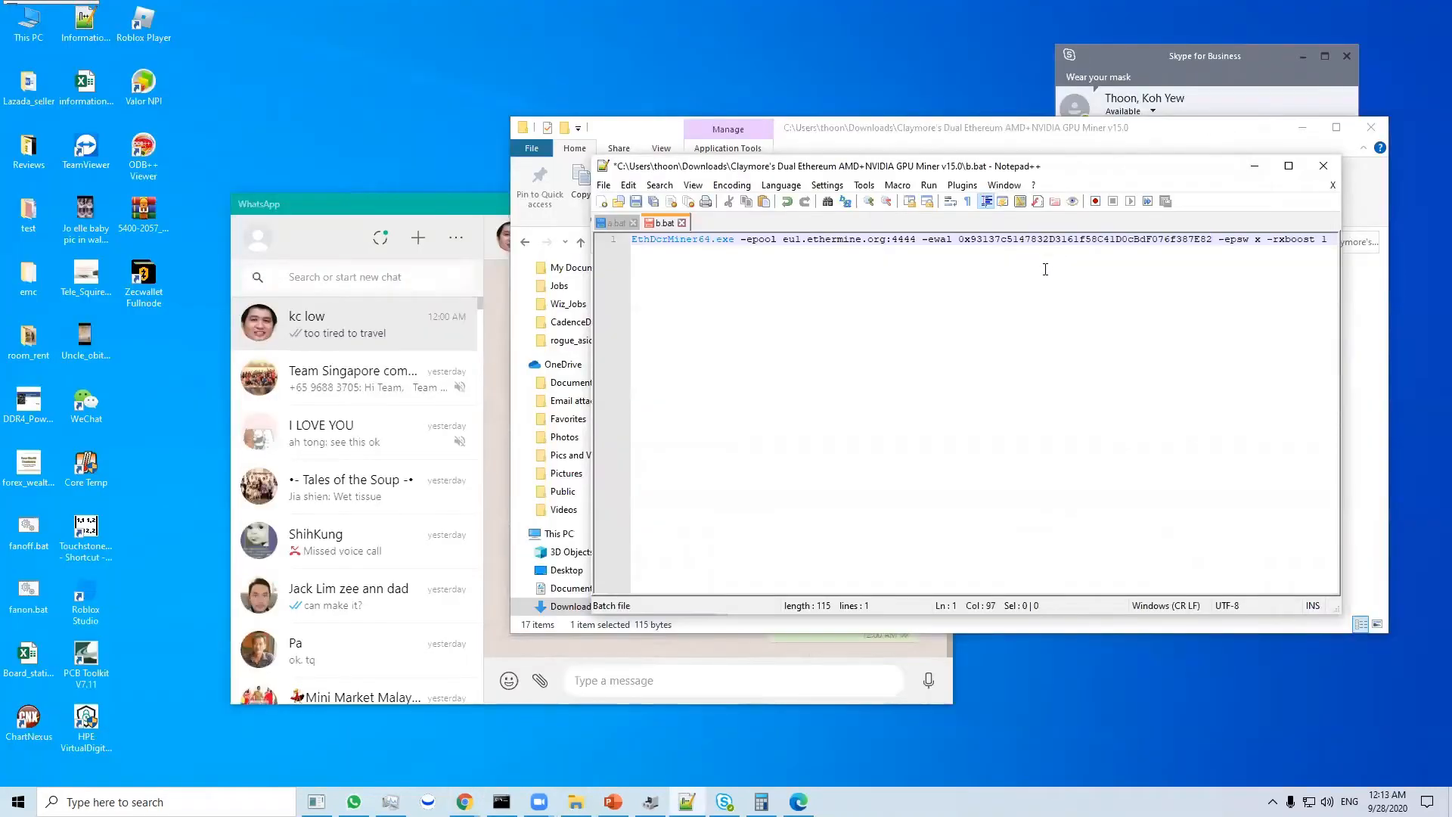
- Copy the Asia server address asia1.ethermine.org from Ethermine's Getting Started page in Chrome
click(918, 256)
drag(795, 239, 788, 239)
click(464, 802)
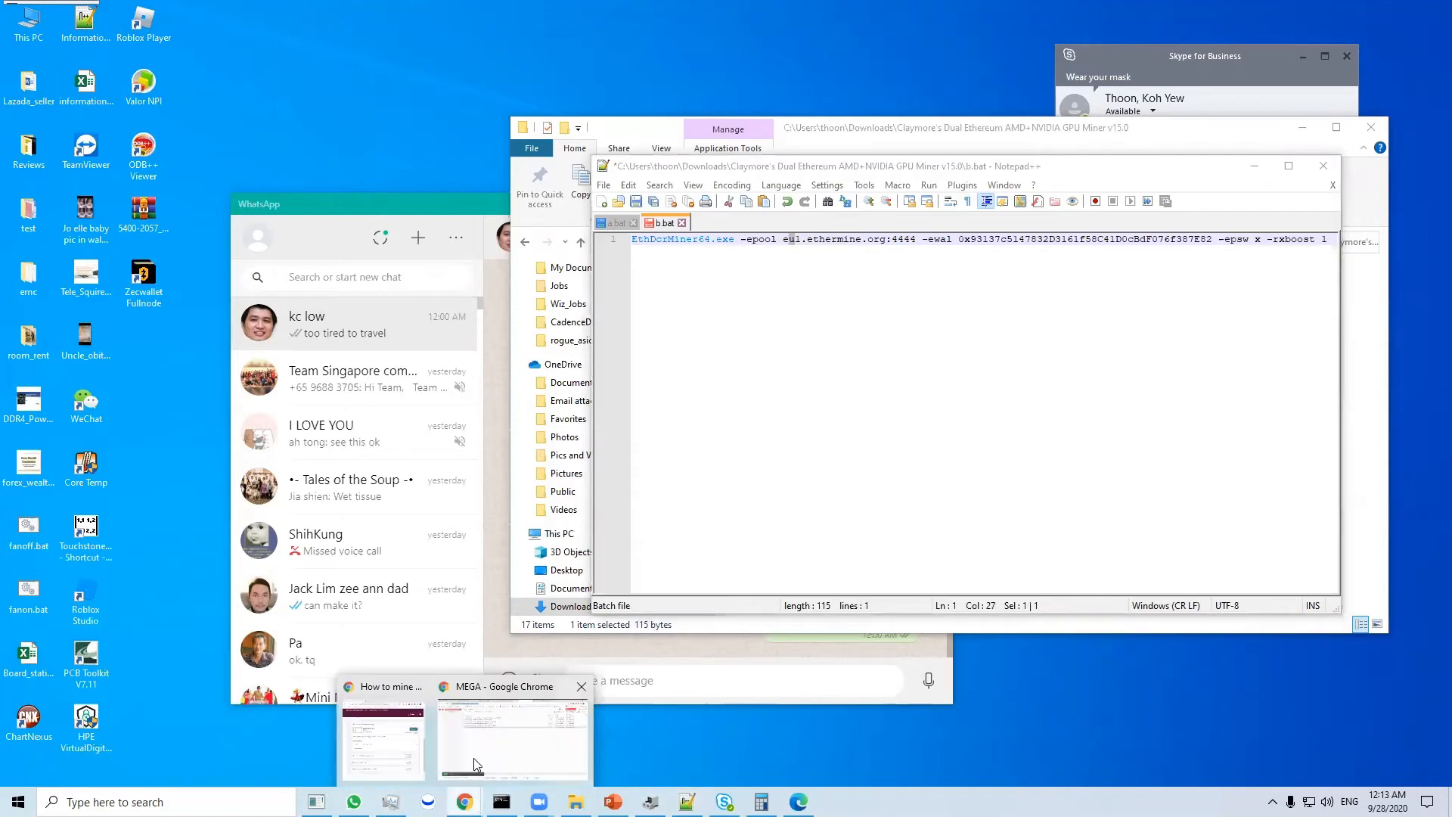
click(474, 761)
click(454, 13)
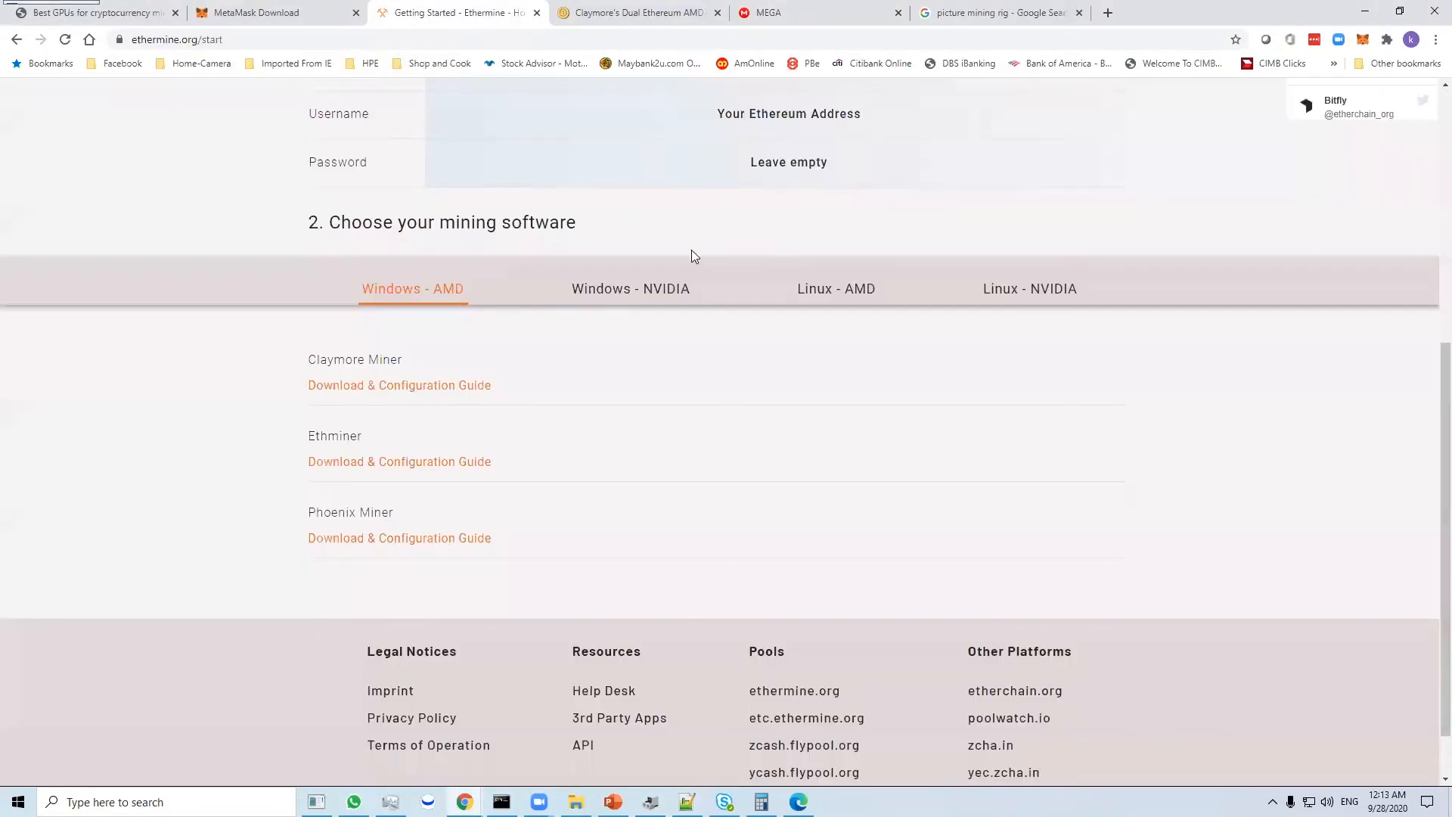
scroll(676, 232, up, 6)
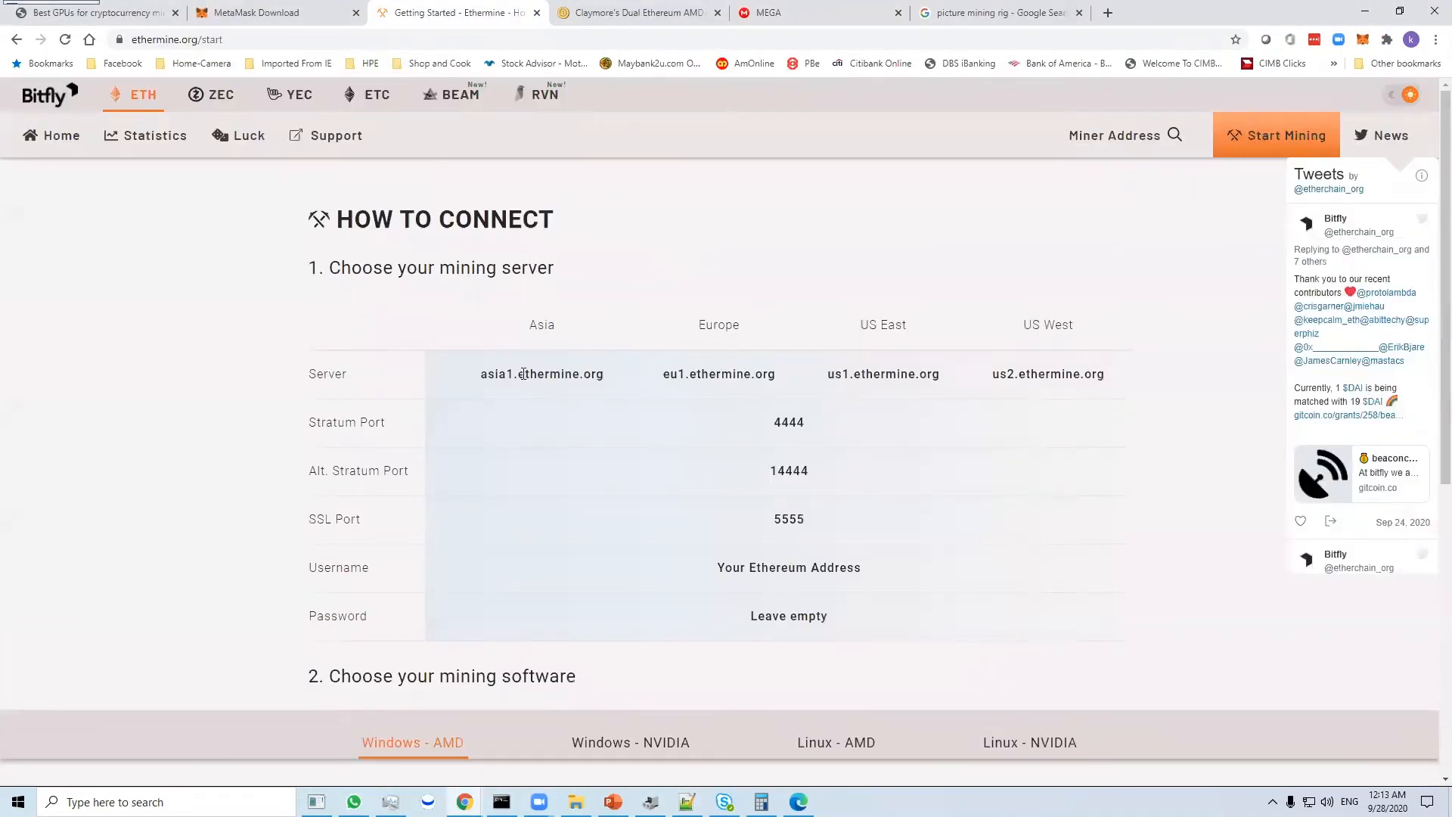
drag(478, 373, 608, 372)
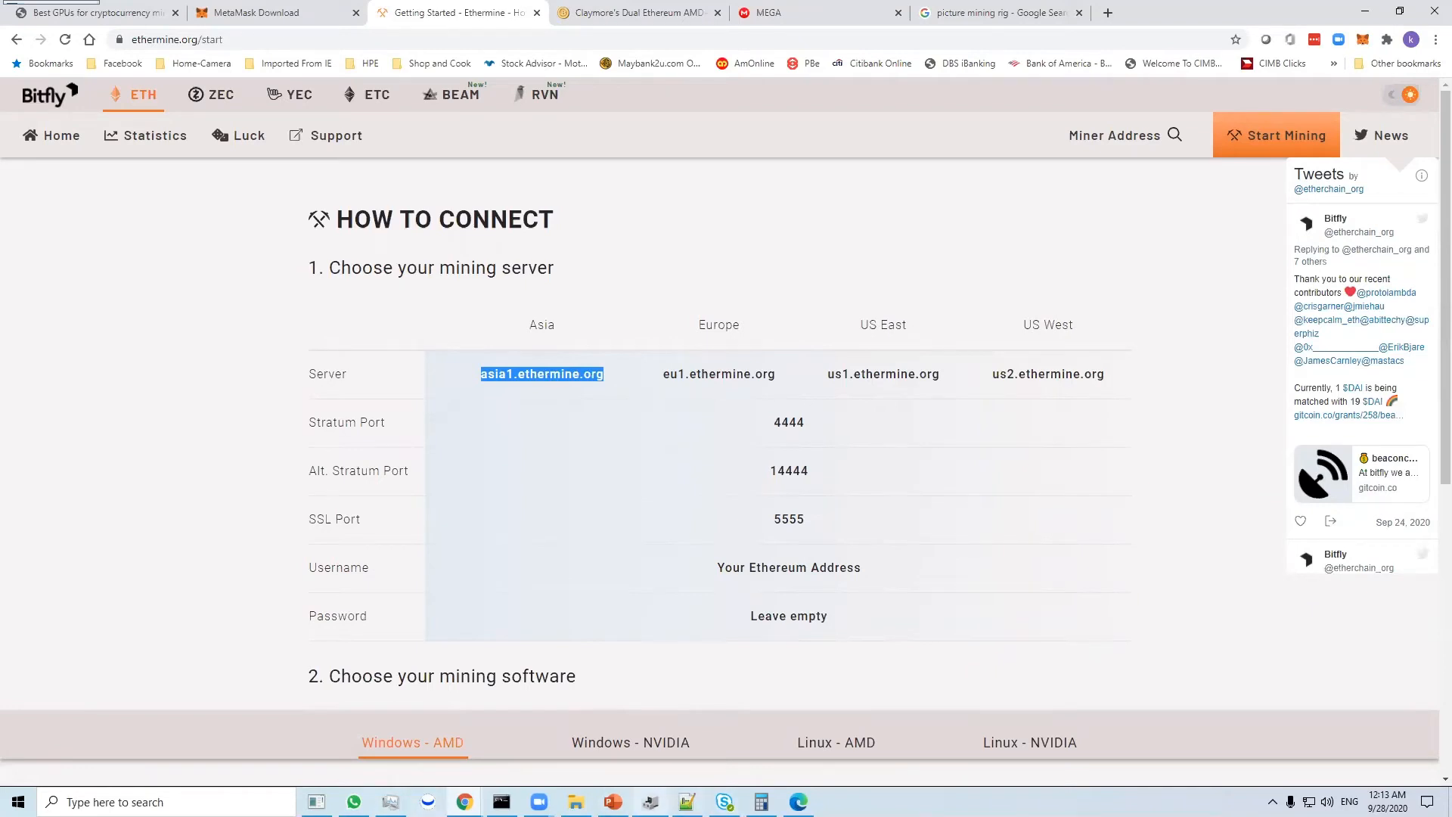
- Replace the European pool server after -epool in b.bat with asia1.ethermine.org, followed by a colon and port 4444, and save the file
click(650, 801)
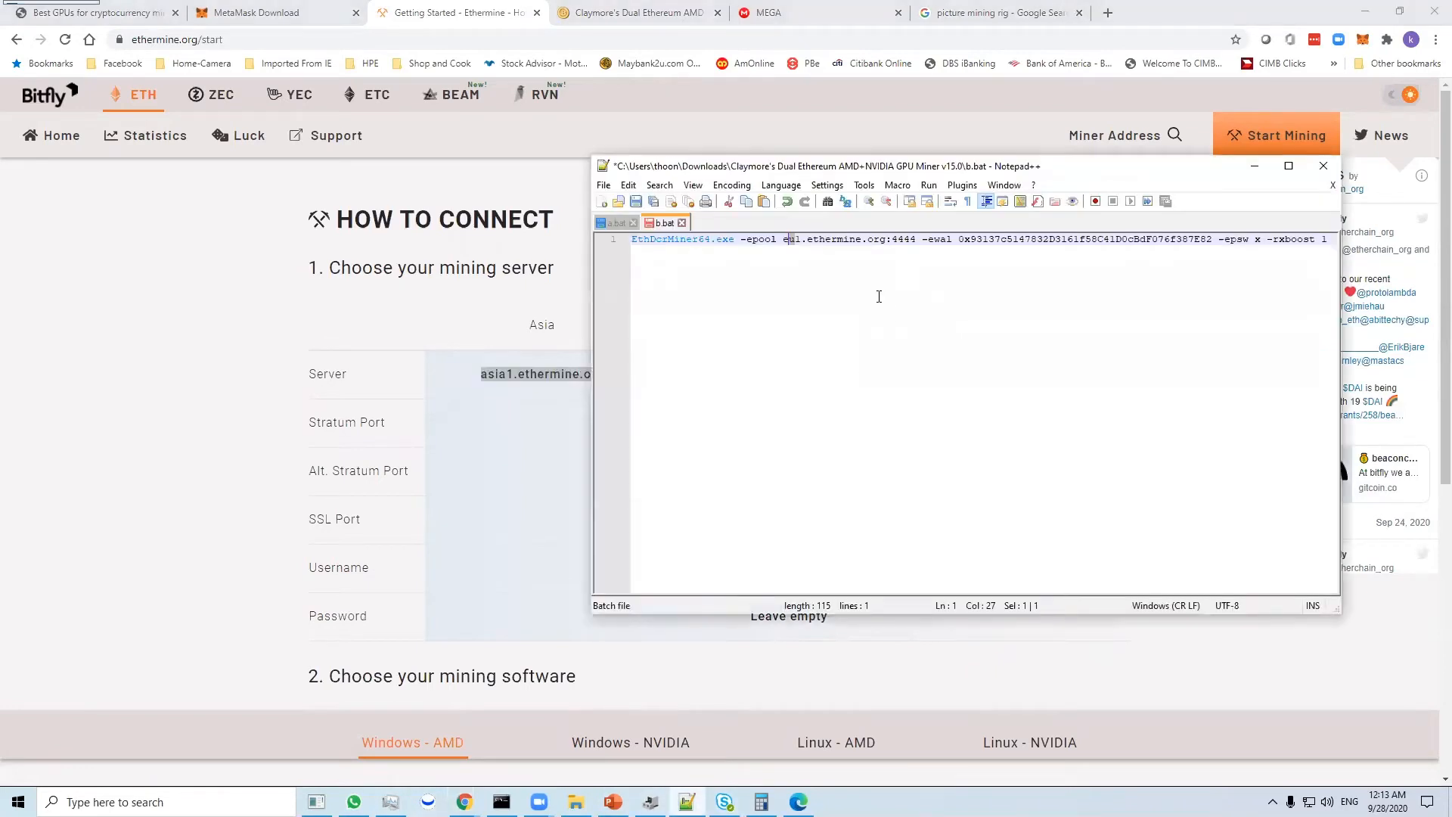
key(shift+Right)
key(shift+Right)
key(shift+Right)
key(shift+Right)
key(shift+Right)
key(shift+Right)
key(shift+Right)
key(shift+Right)
key(shift+Right)
key(shift+Right)
key(shift+Right)
key(shift+Right)
key(shift+Right)
key(shift+Right)
key(shift+Right)
key(shift+Right)
key(shift+Right)
key(shift+Right)
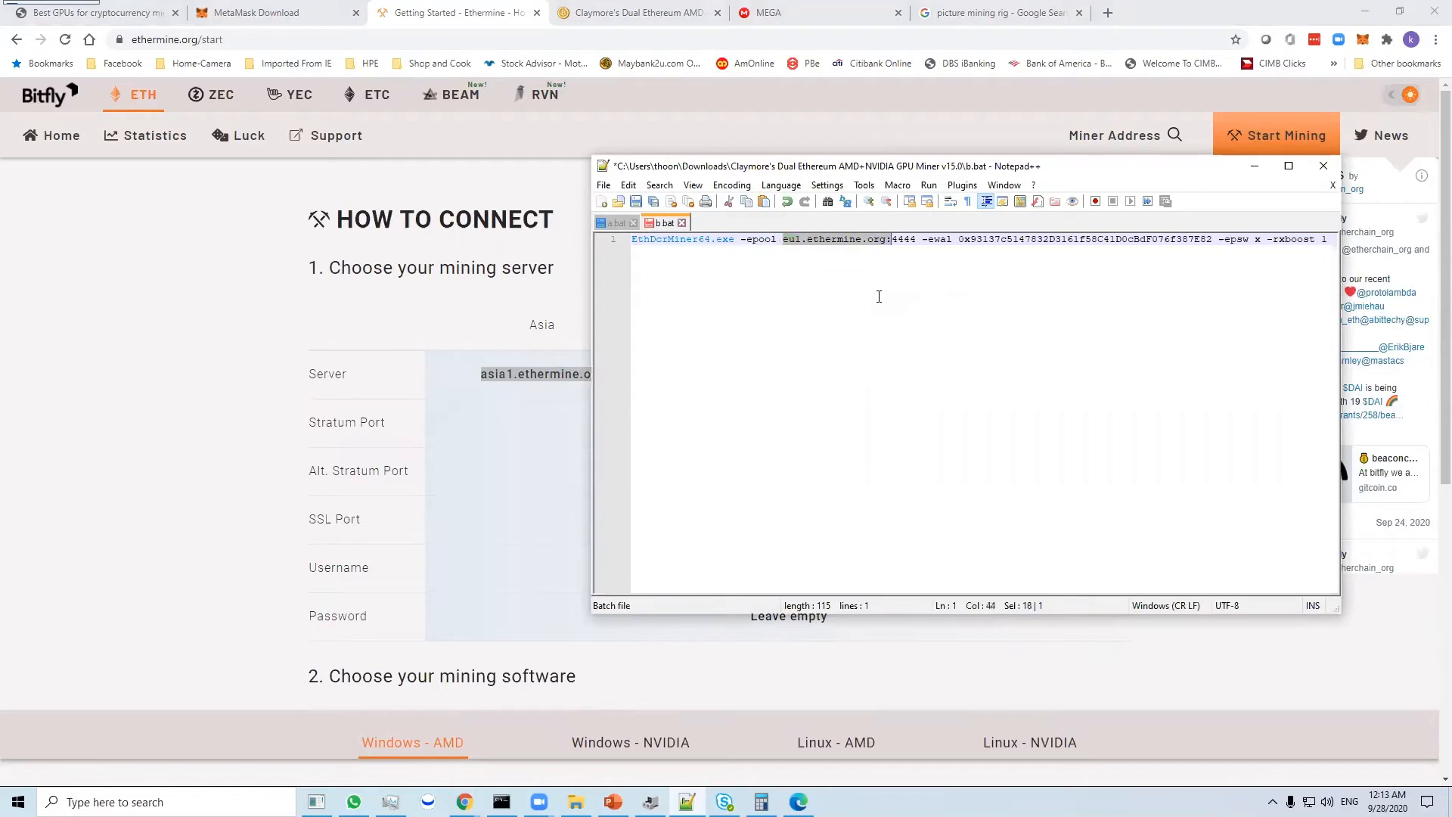
text(asia1.ethermine.org)
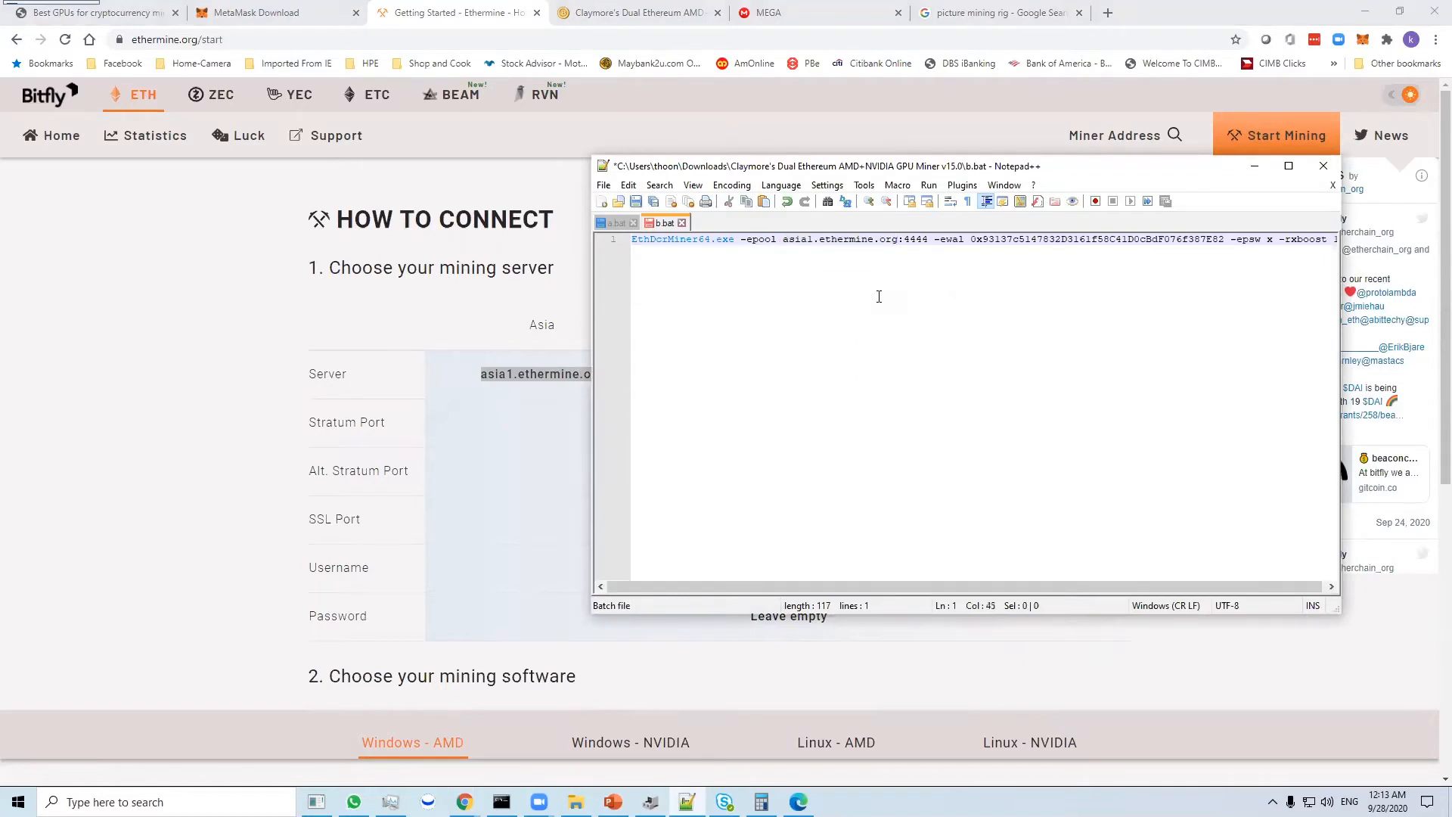
key(ctrl+s)
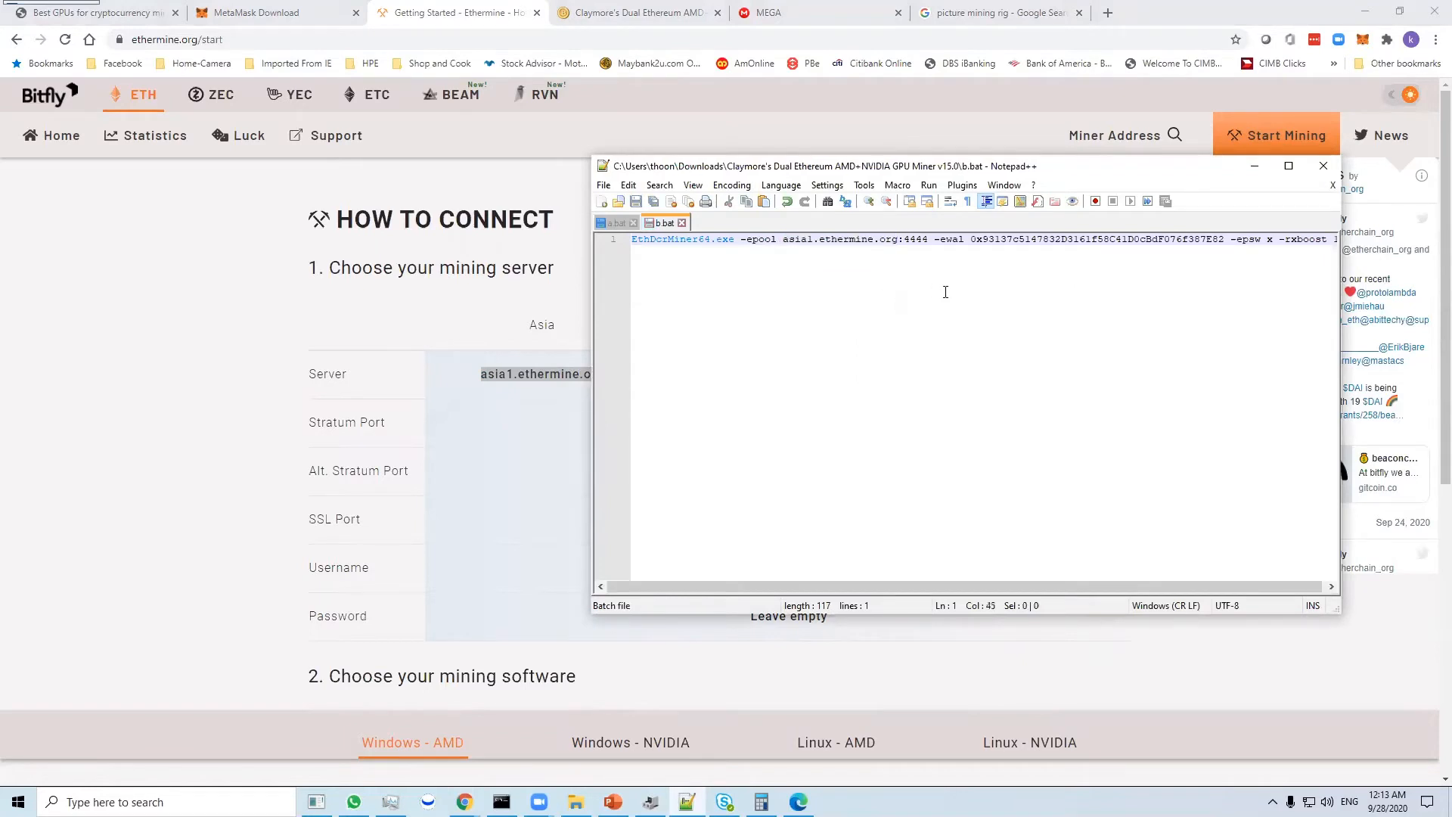
- Close b.bat in Notepad++, minimize Chrome and return to the miner folder in File Explorer
click(1332, 185)
click(1365, 12)
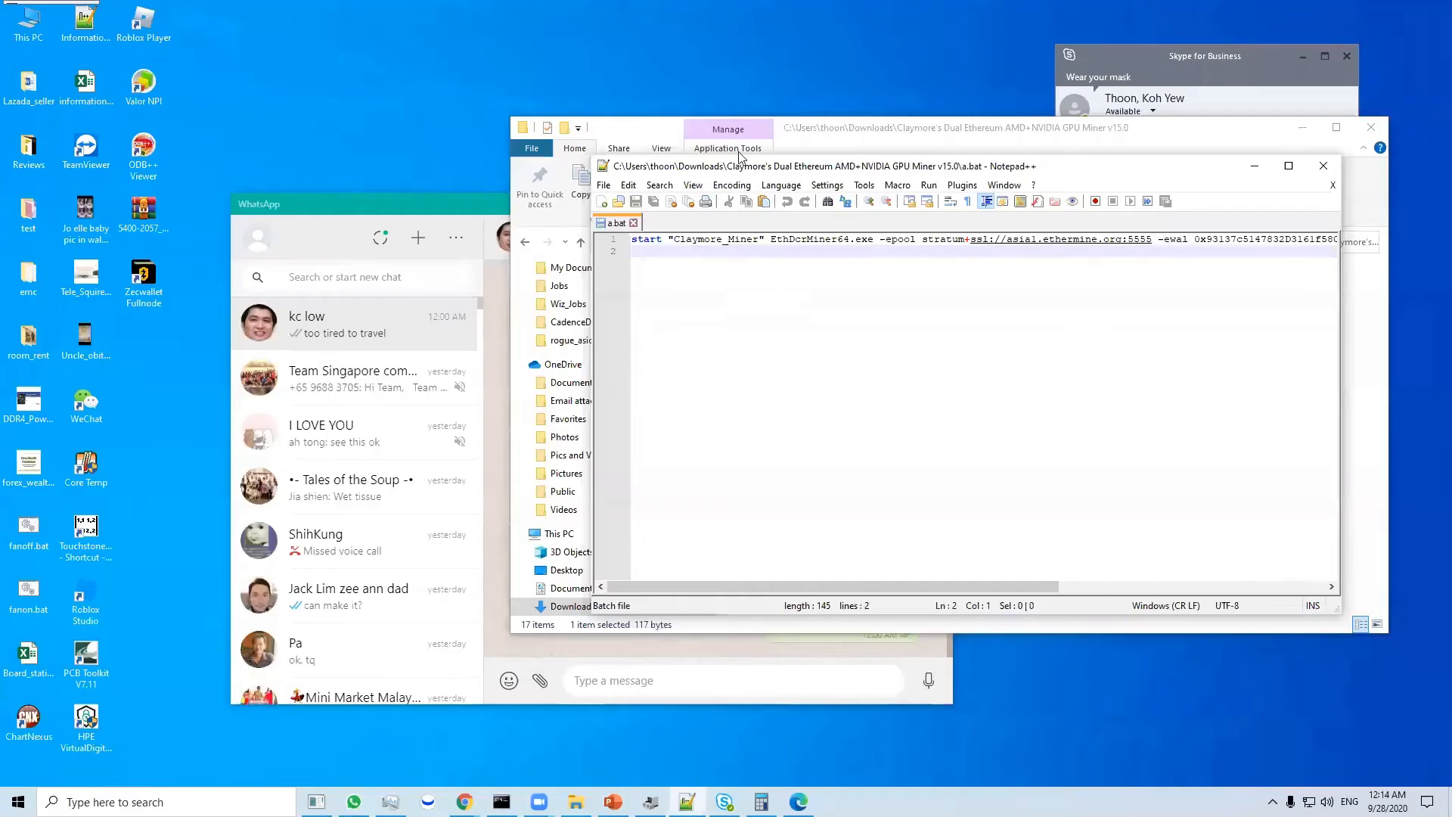
click(635, 135)
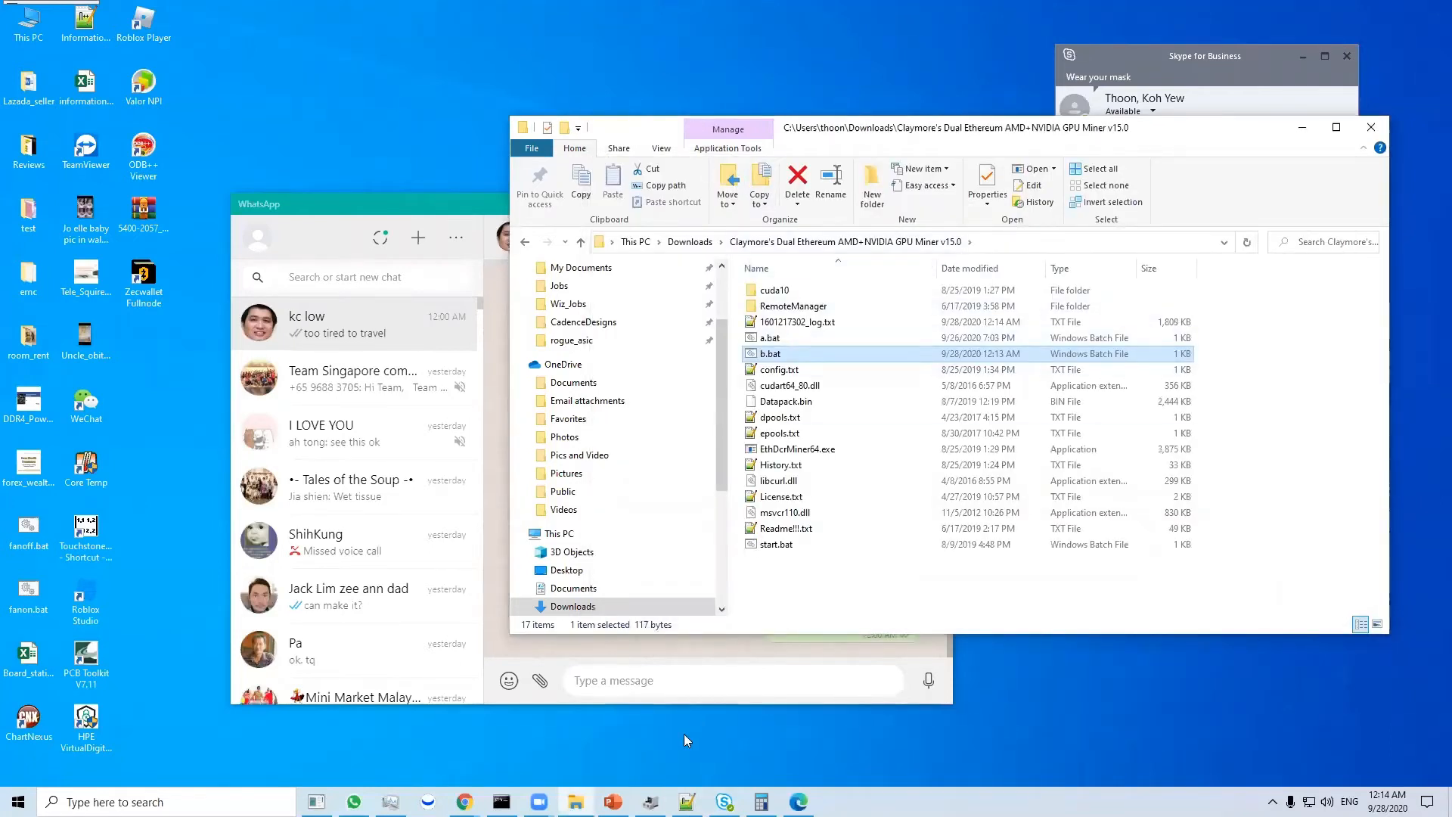
- Return from the PowerPoint slides to the Claymore miner folder in File Explorer and run a.bat to launch the miner
click(613, 802)
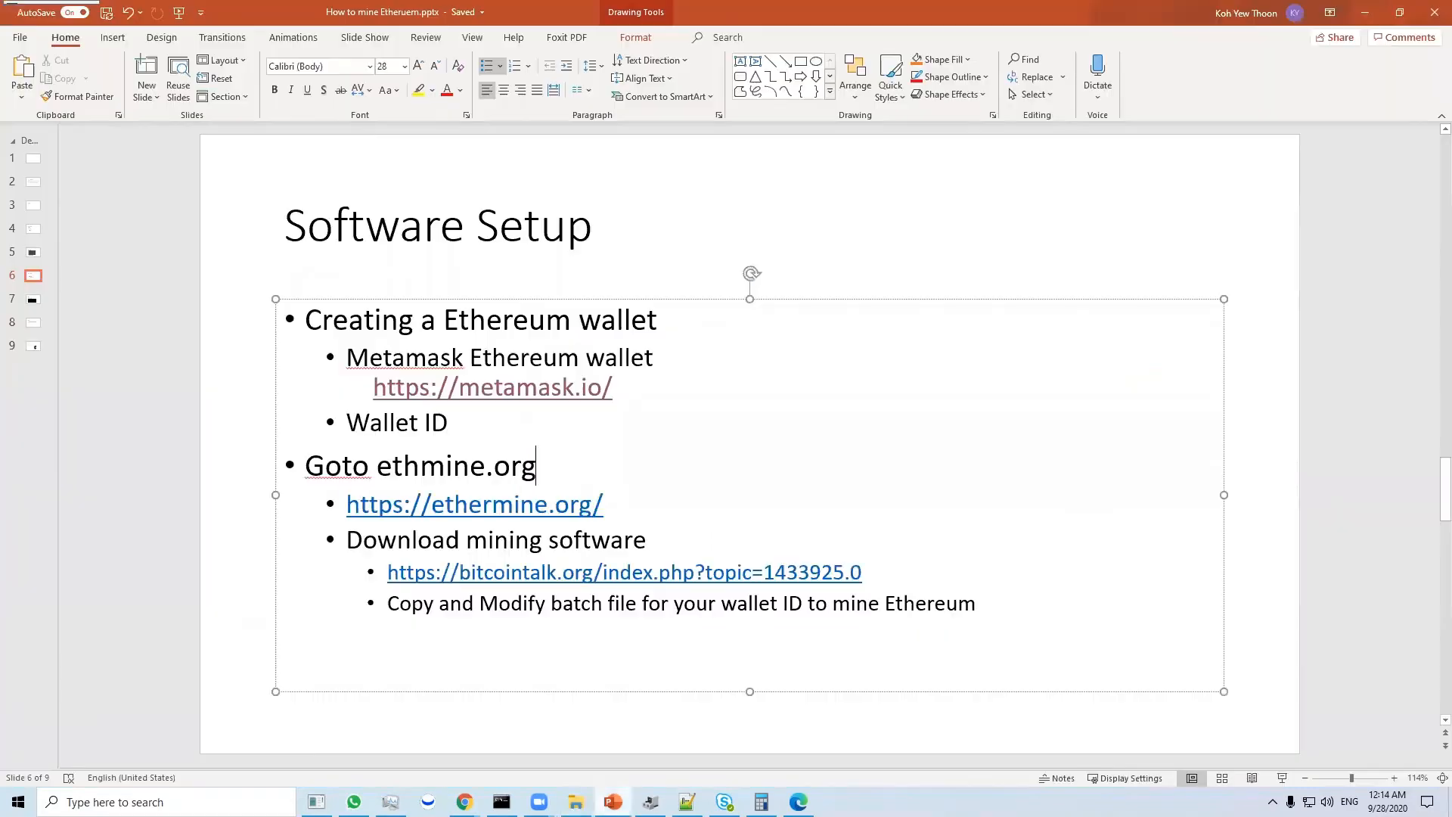
click(614, 800)
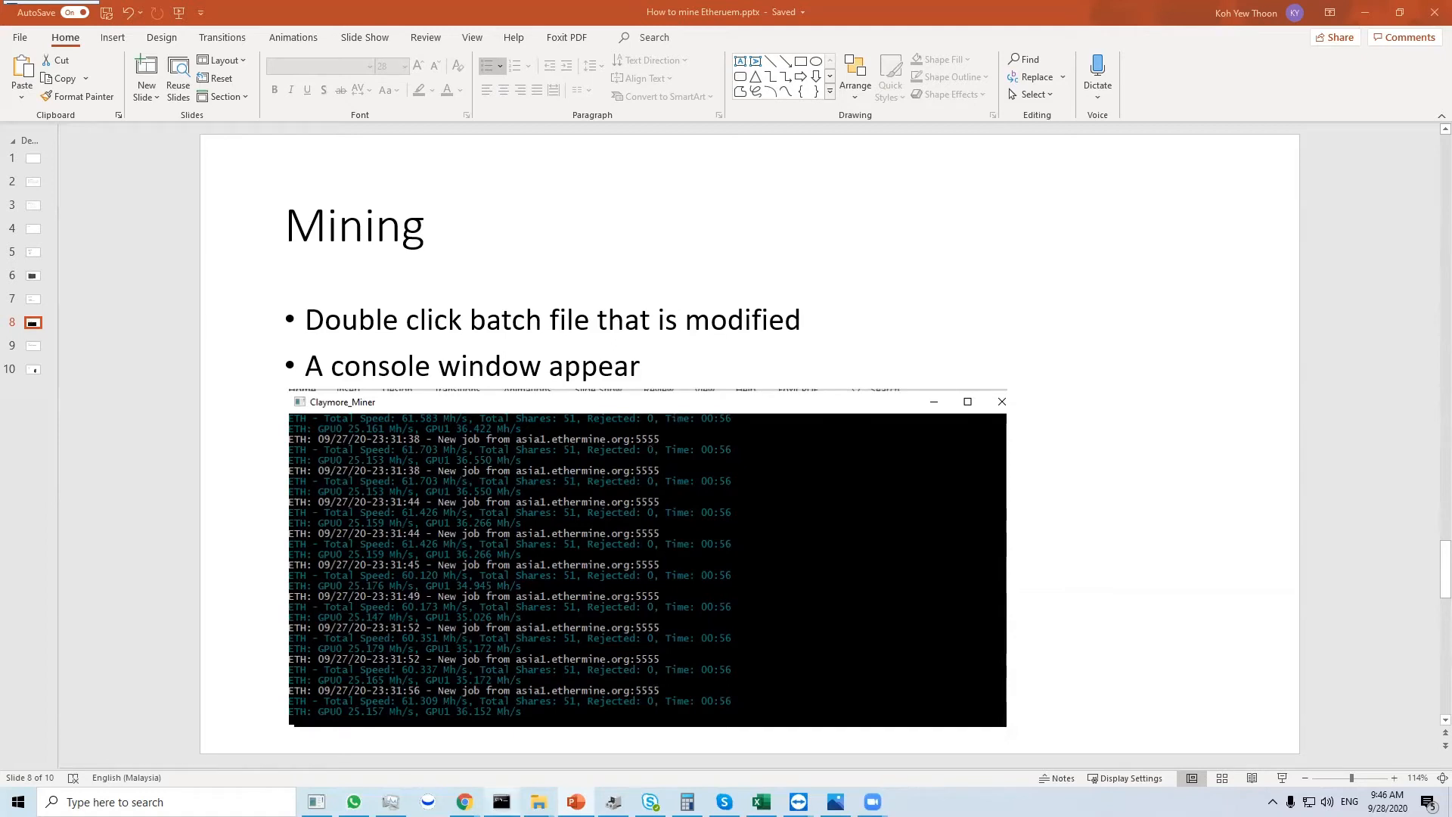
mouse_move(539, 801)
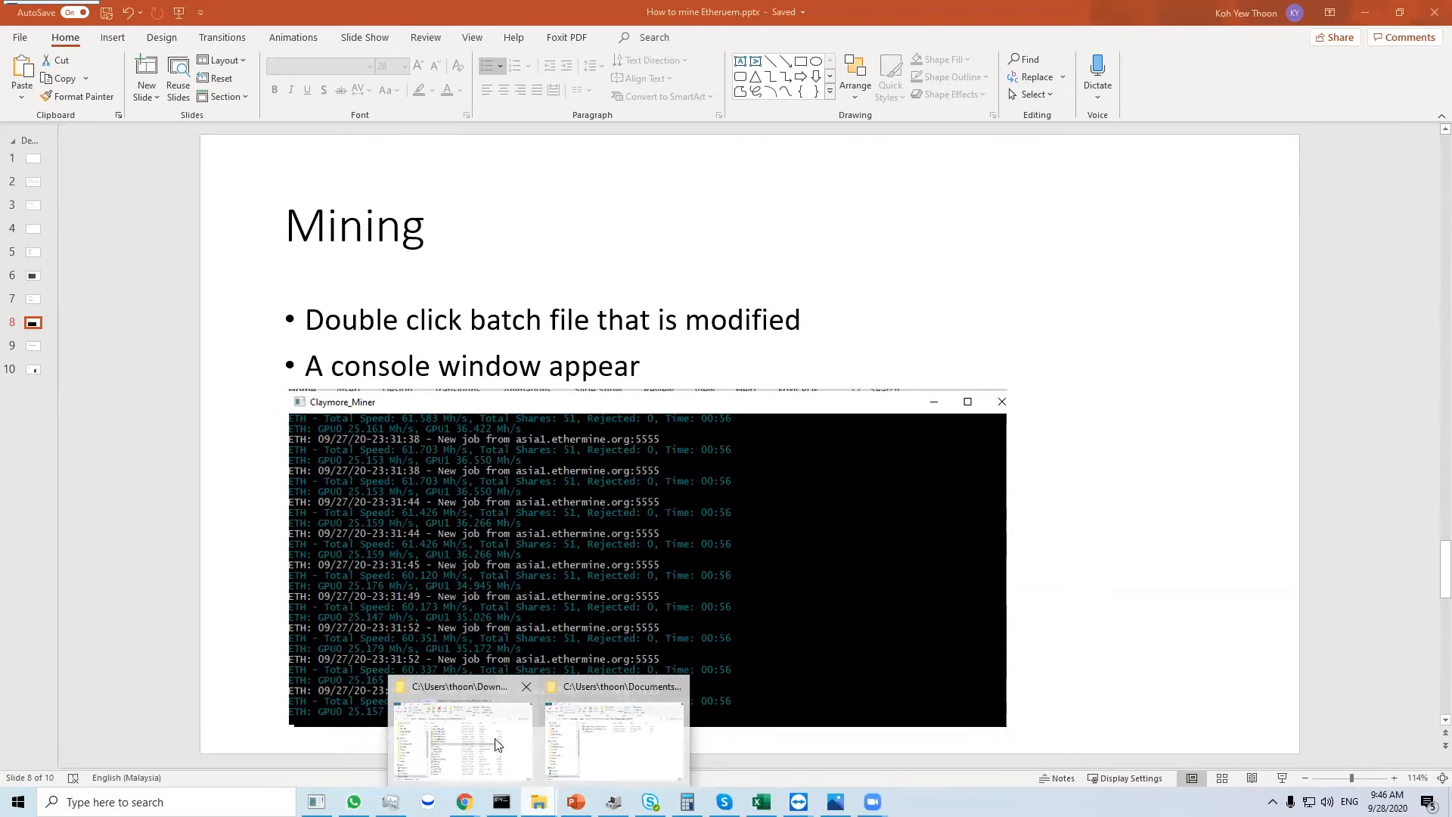
click(567, 689)
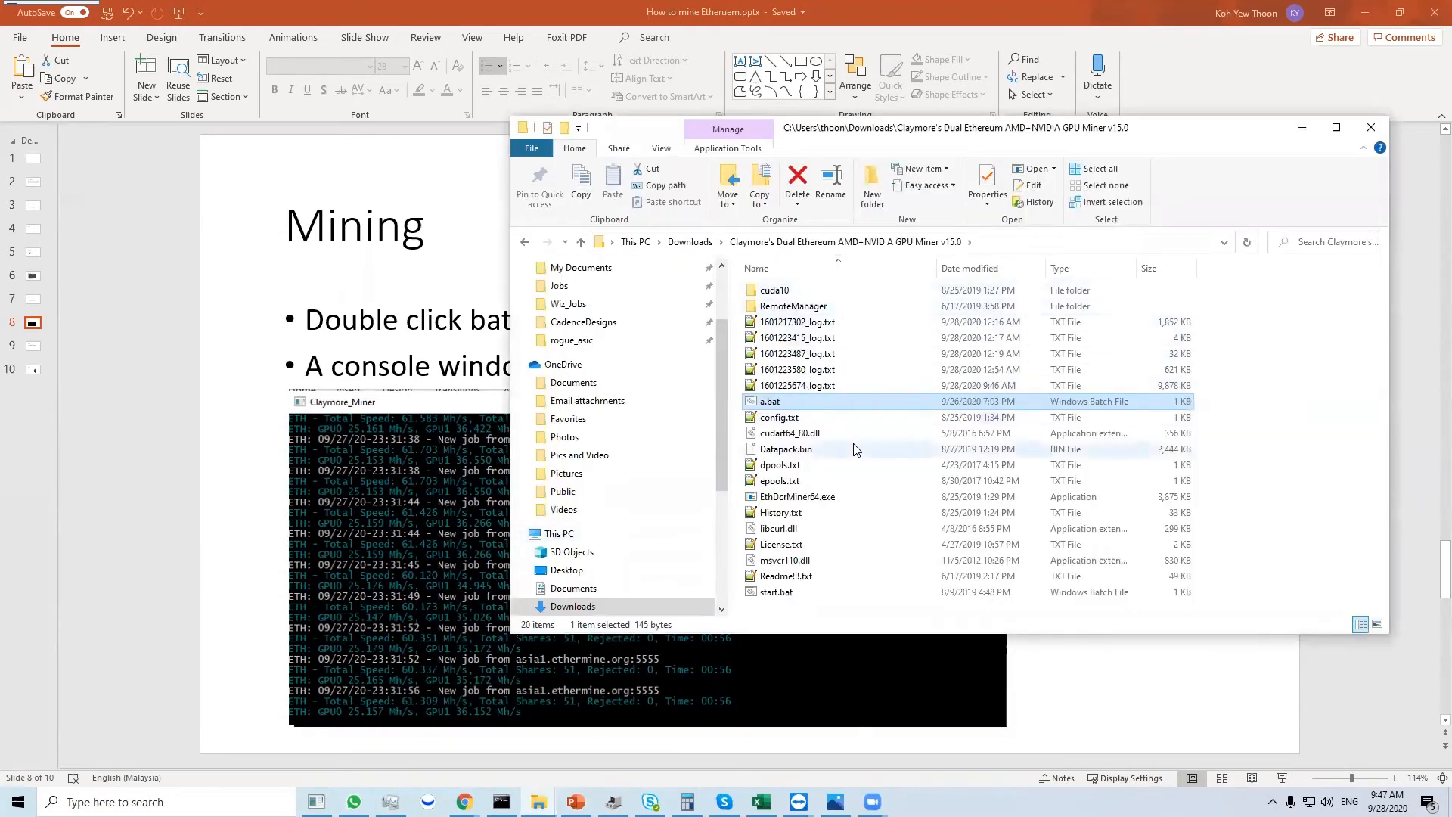
click(806, 595)
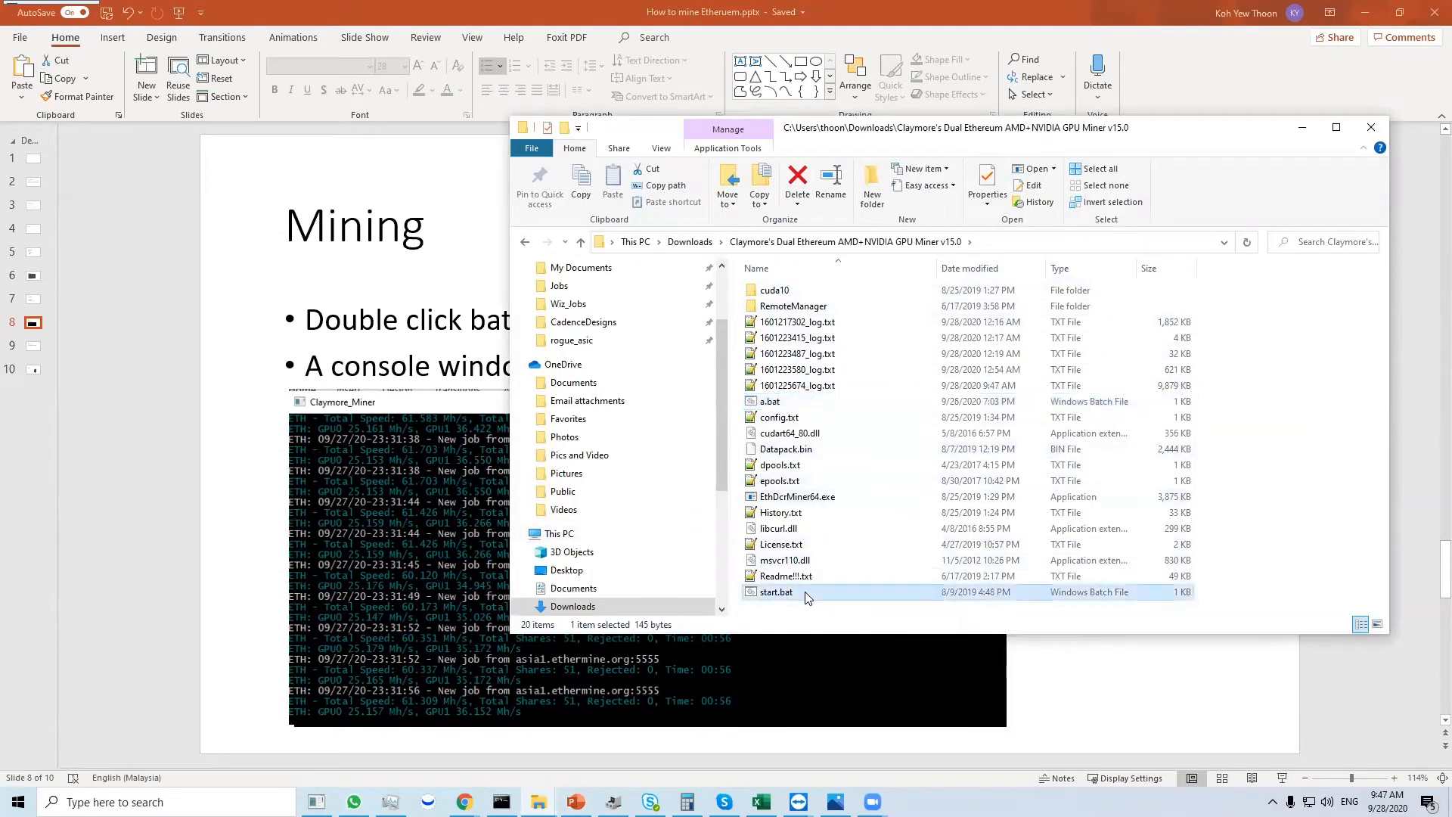
right_click(806, 594)
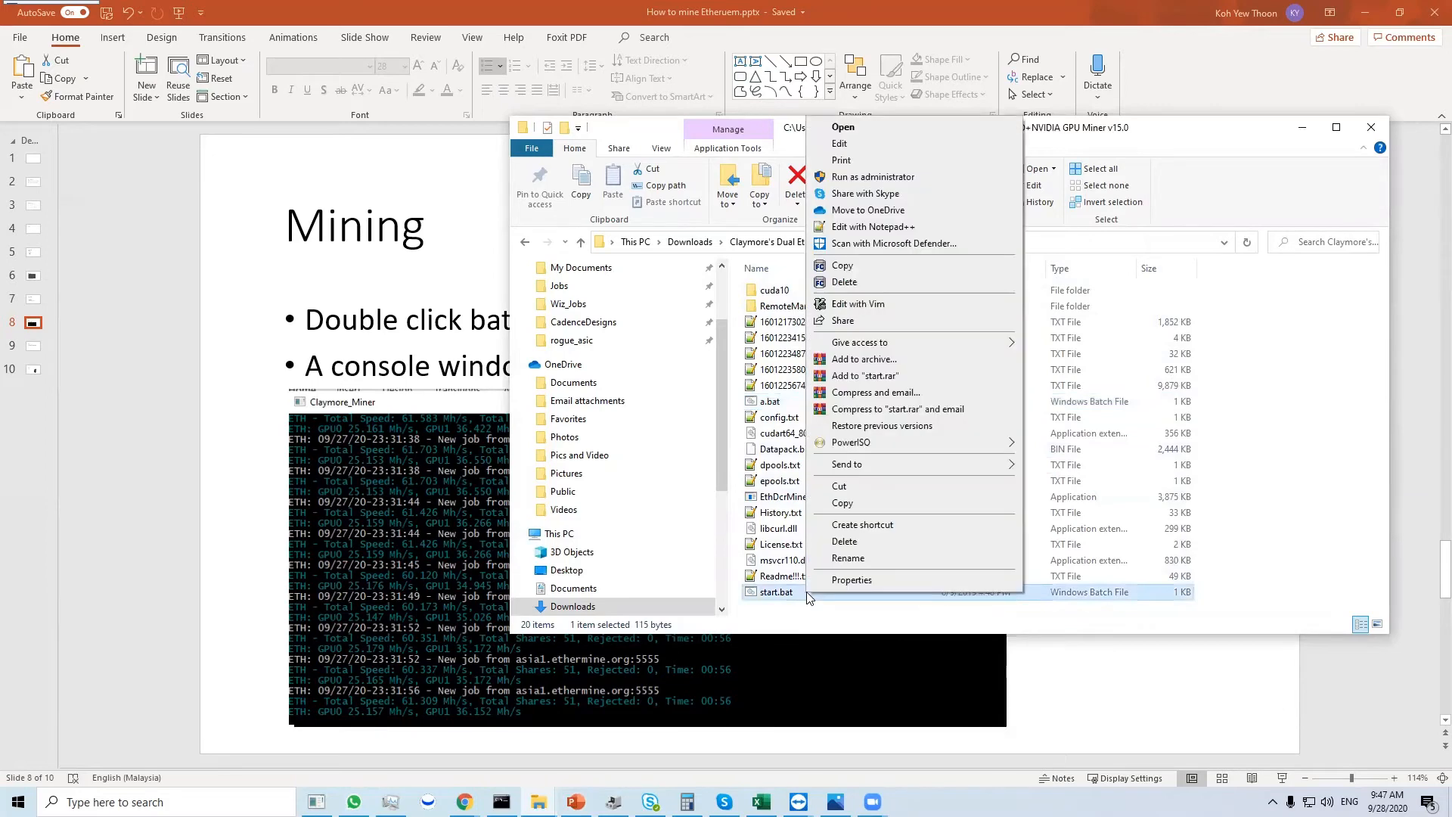
click(773, 405)
double_click(786, 409)
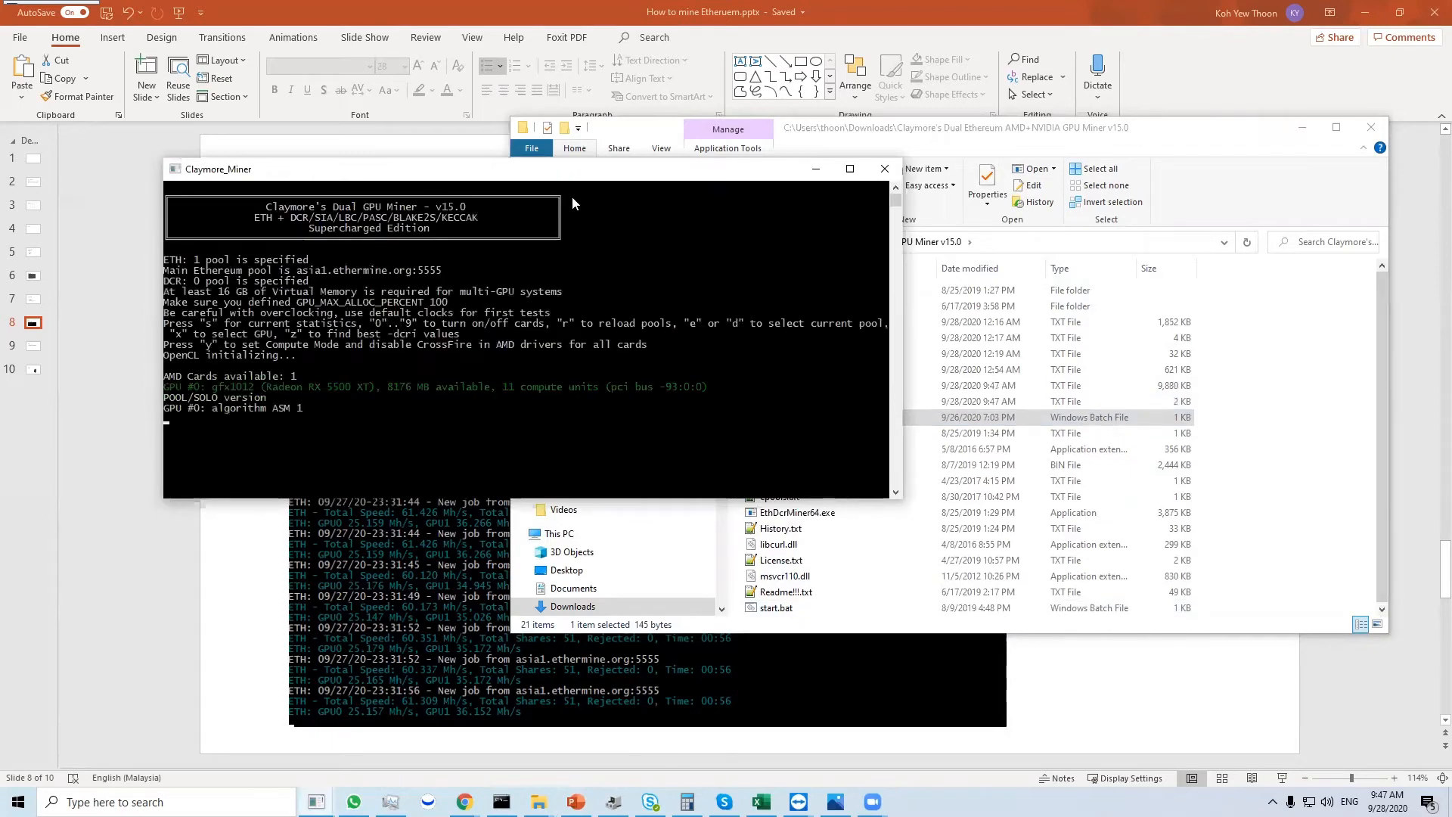
- Move the new miner console aside and review its start-up output for the detected GPUs and pool connection
drag(565, 178, 747, 154)
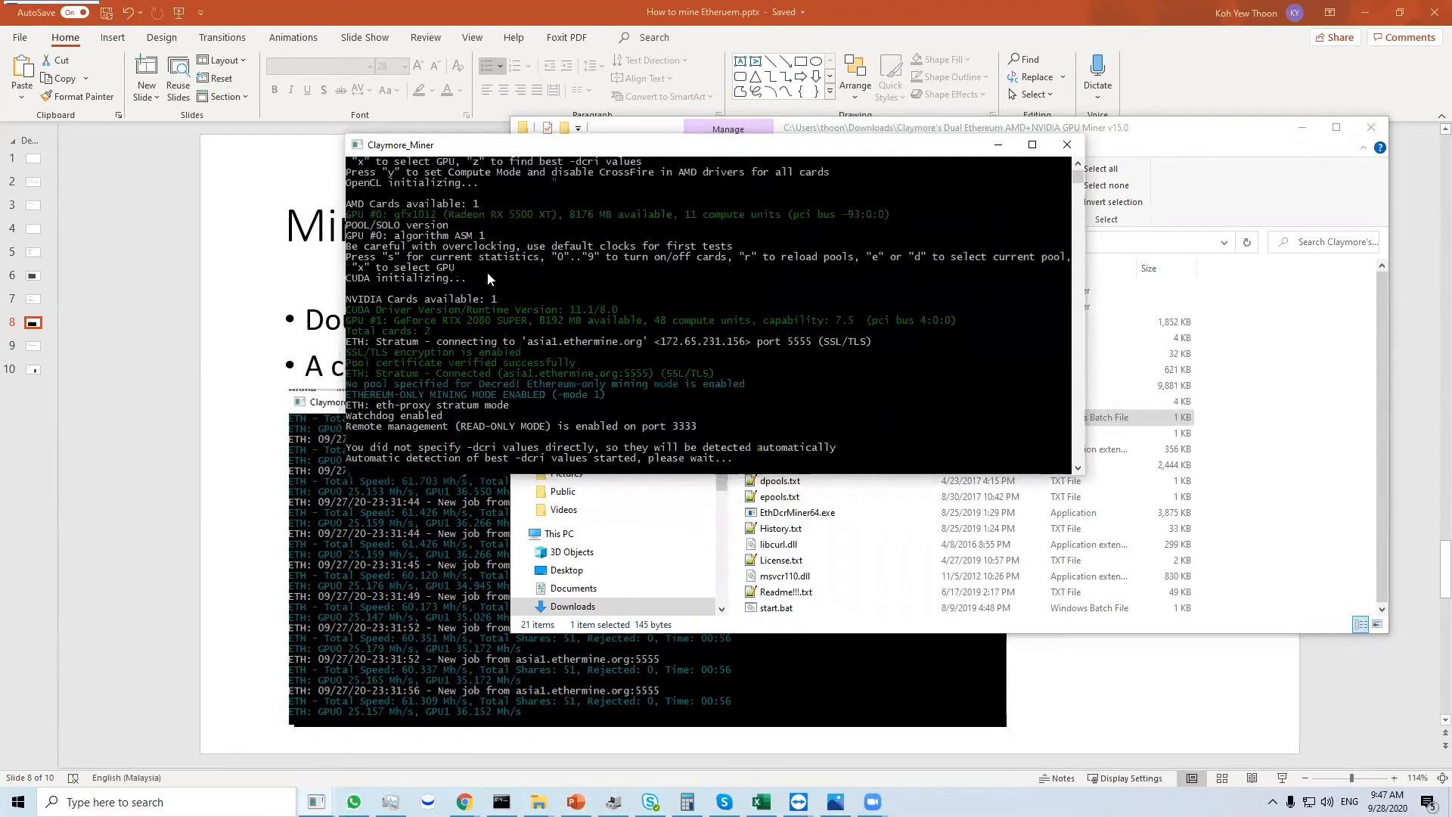
scroll(487, 290, up, 3)
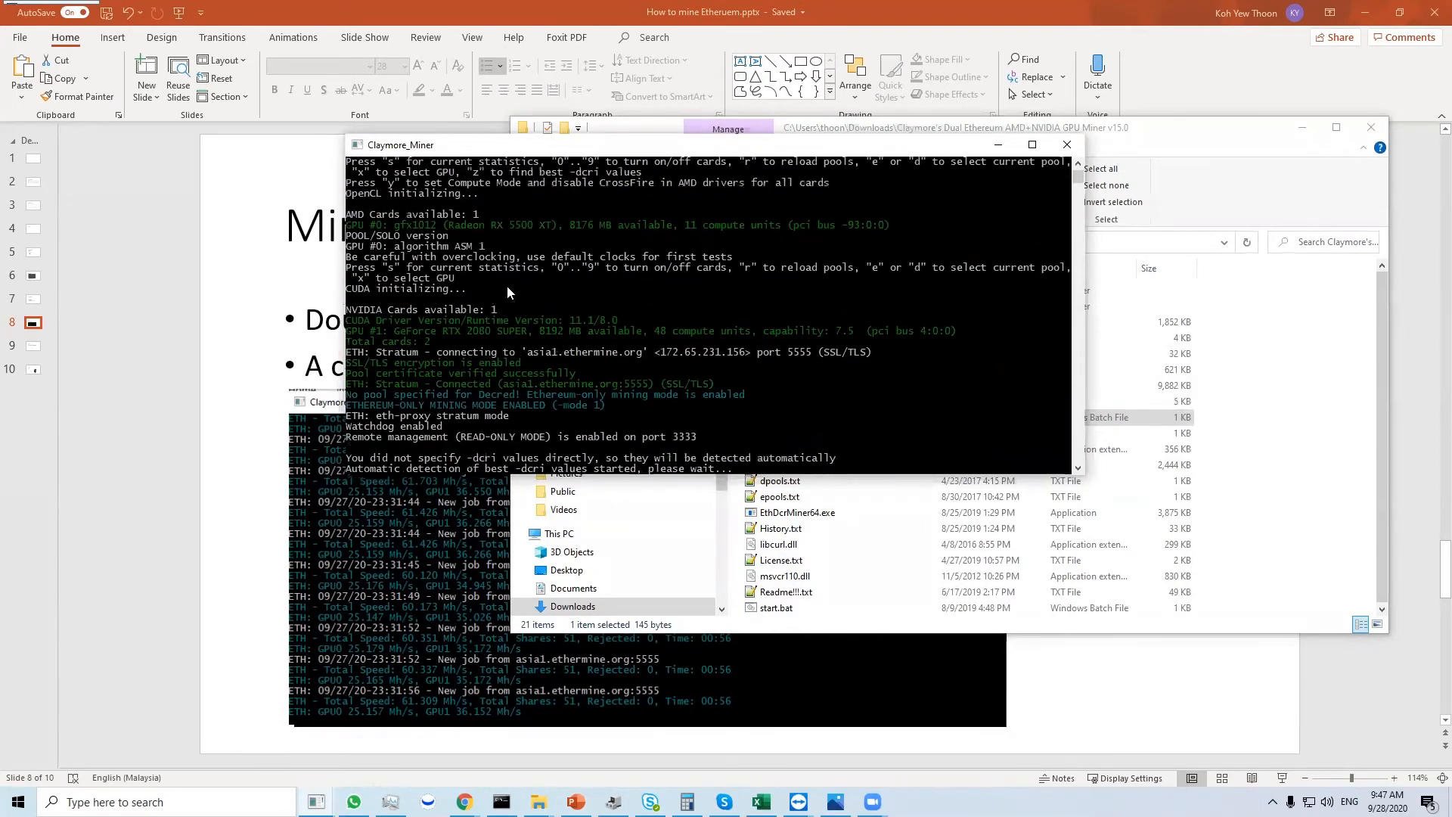
scroll(856, 377, down, 3)
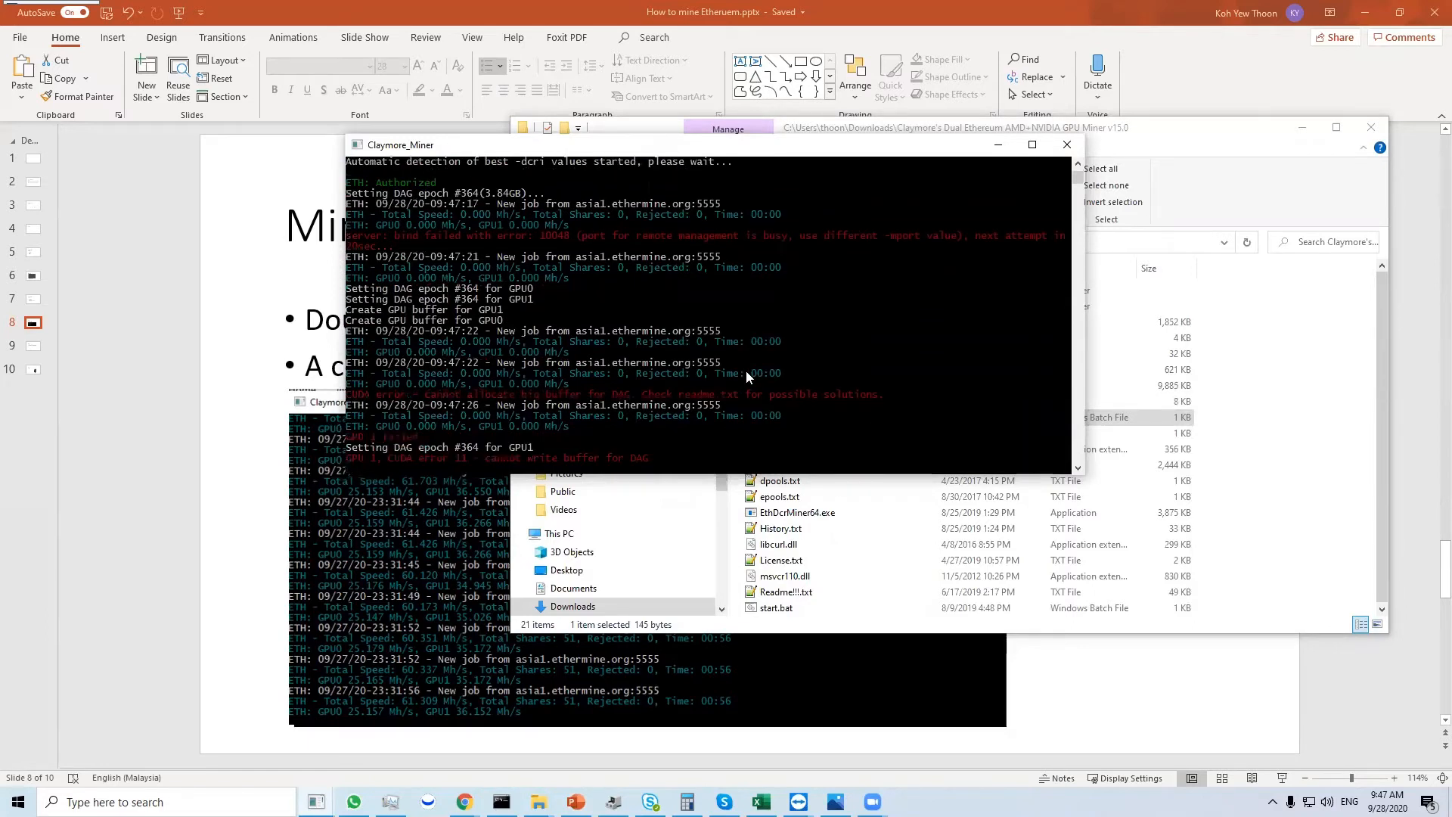
- Close both running Claymore miner consoles and restart mining by running a.bat from the miner folder
click(1066, 146)
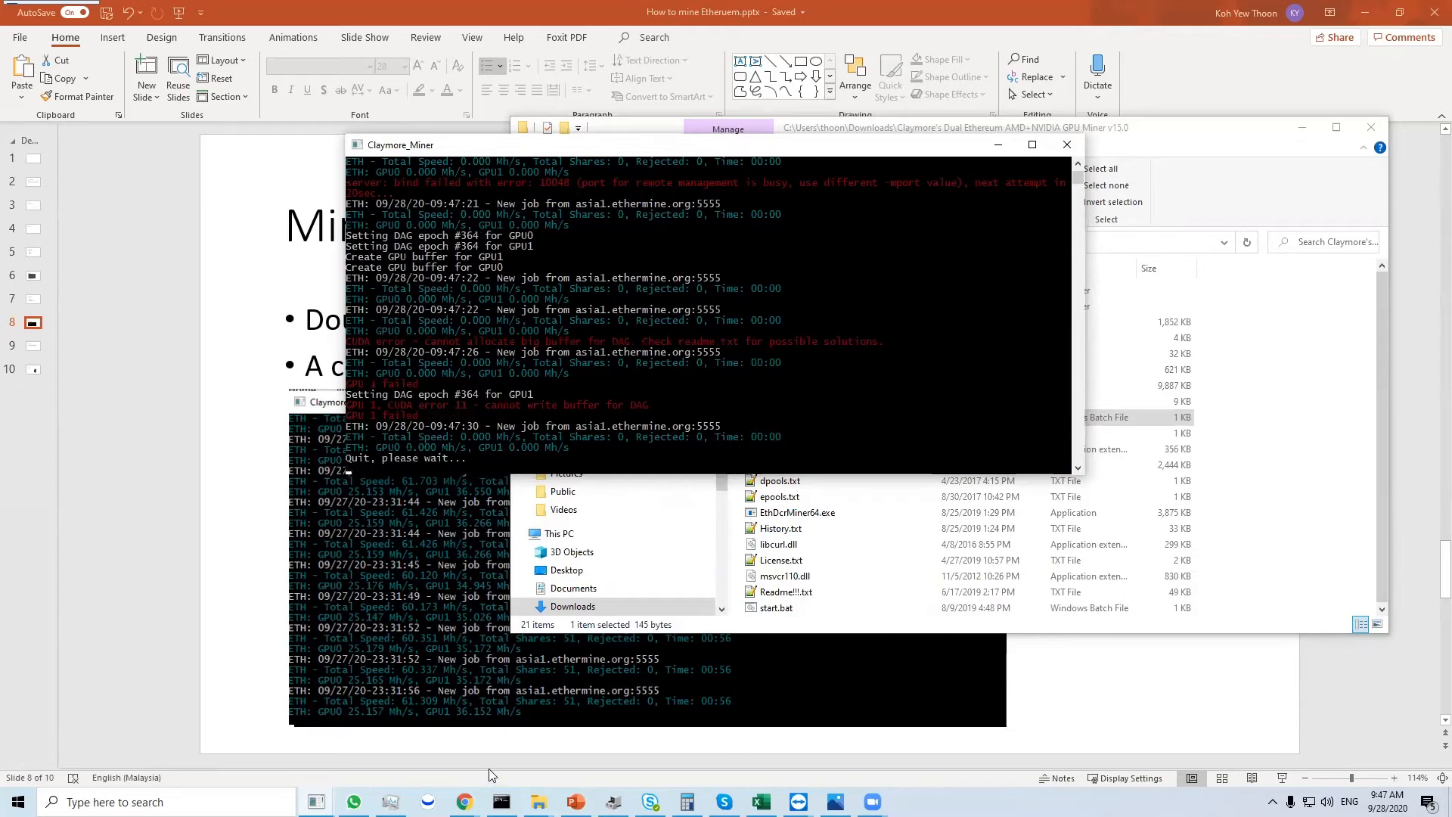
click(317, 802)
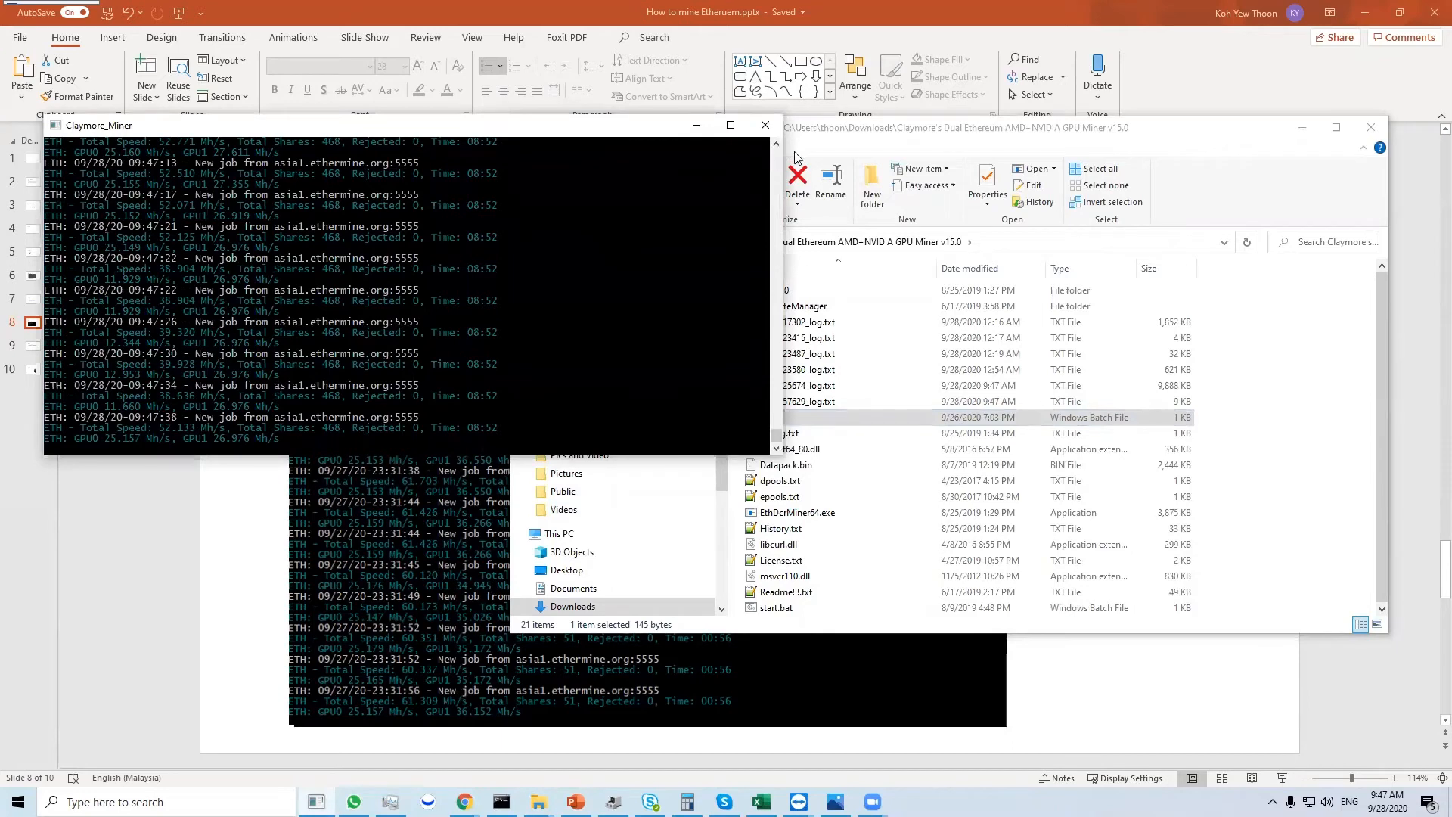
click(764, 124)
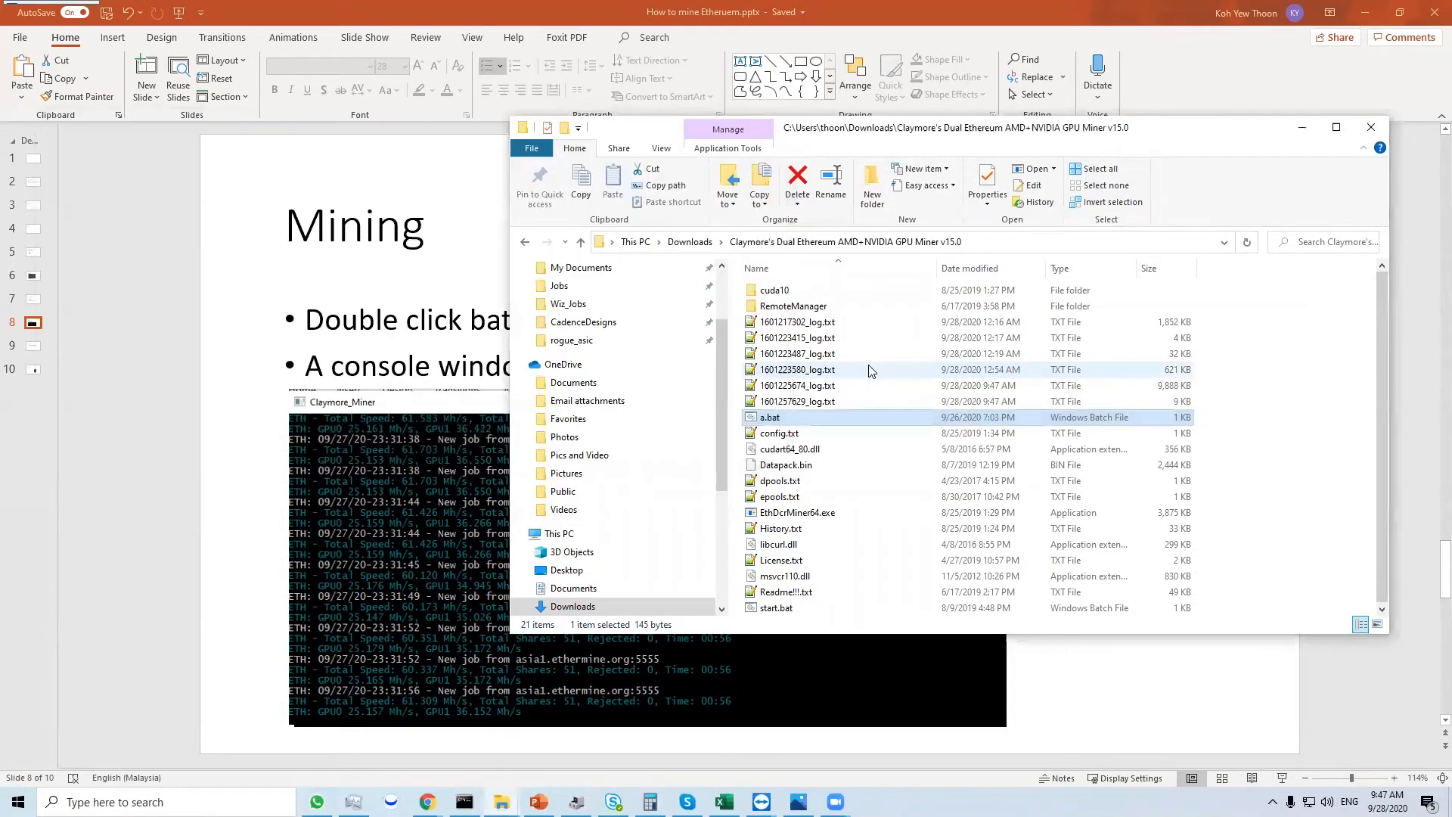
double_click(834, 422)
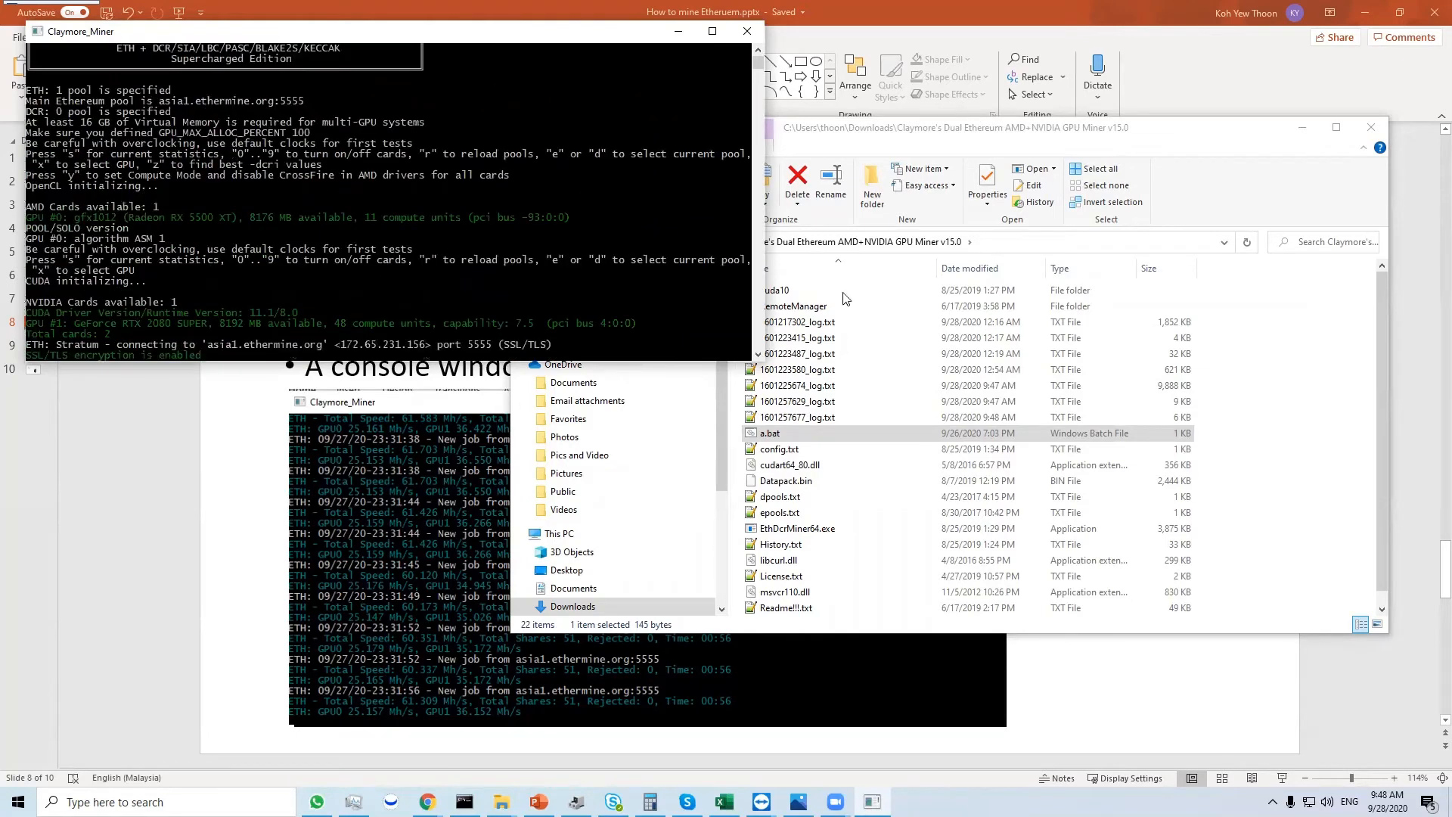
- Open a.bat in Notepad++, review its -epool, -ewal and -epsw parameters, and bring the miner console to the front to check its output
right_click(827, 430)
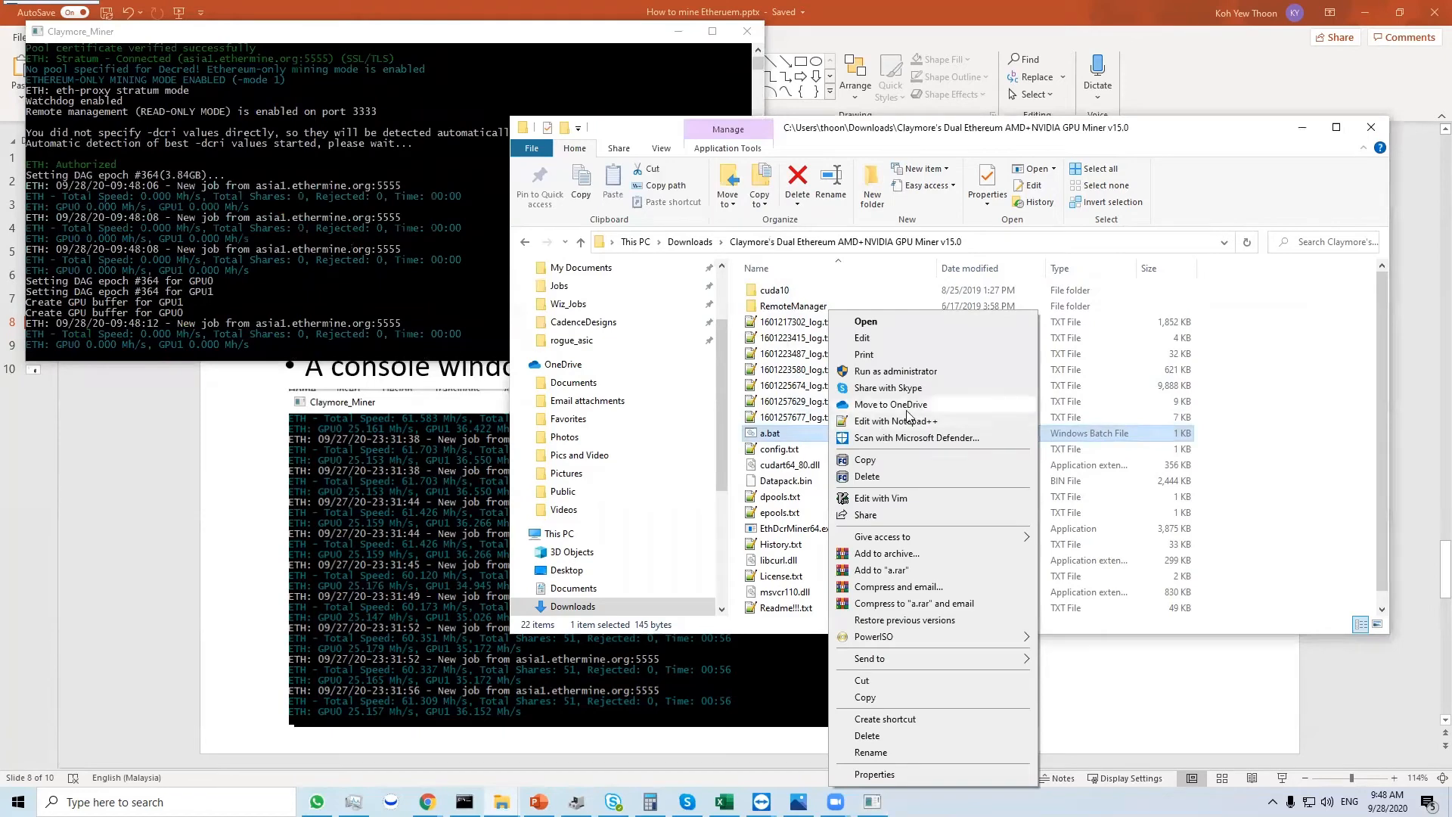
click(907, 418)
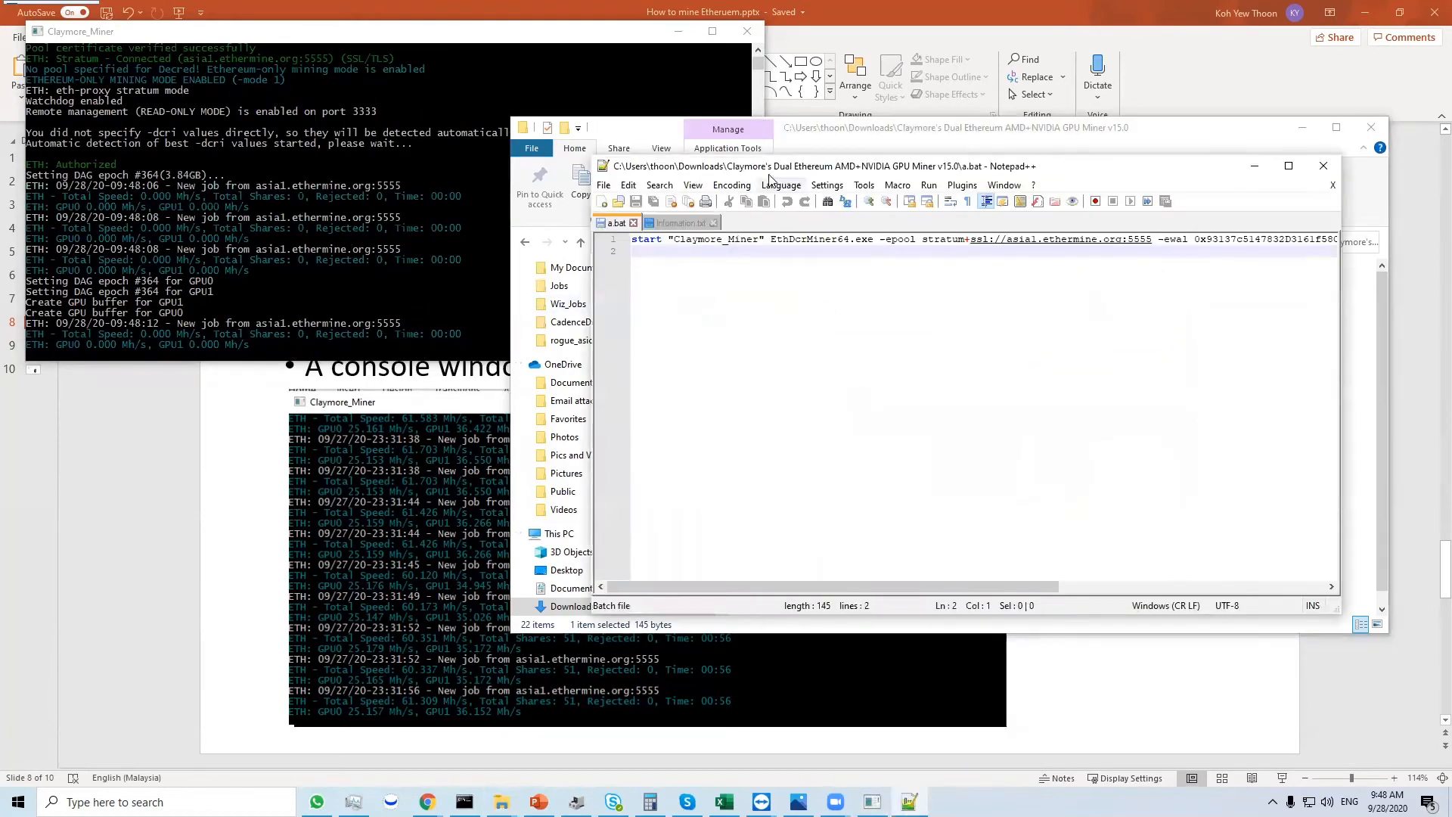
drag(781, 171, 512, 242)
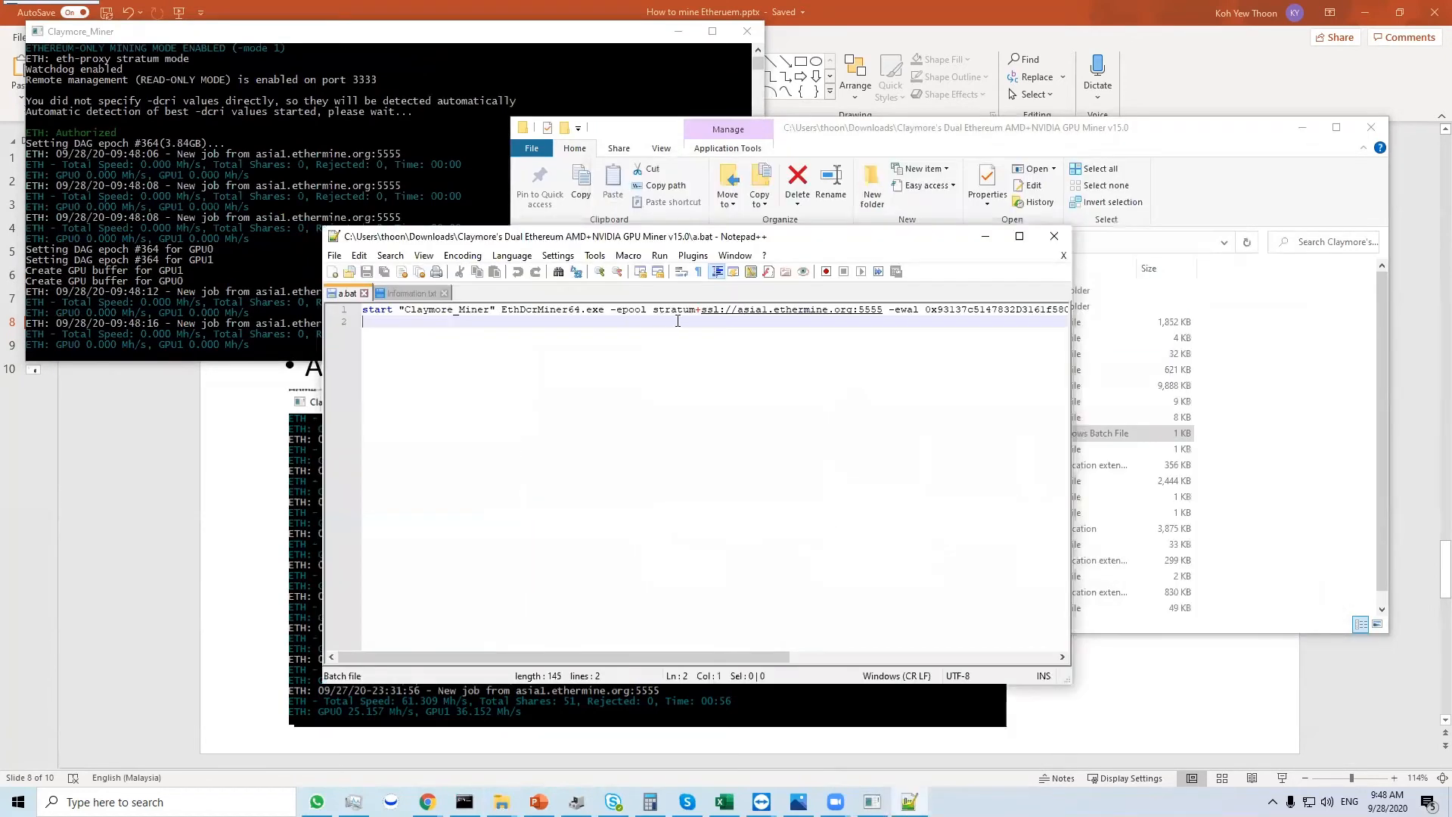
drag(652, 310, 778, 310)
click(793, 322)
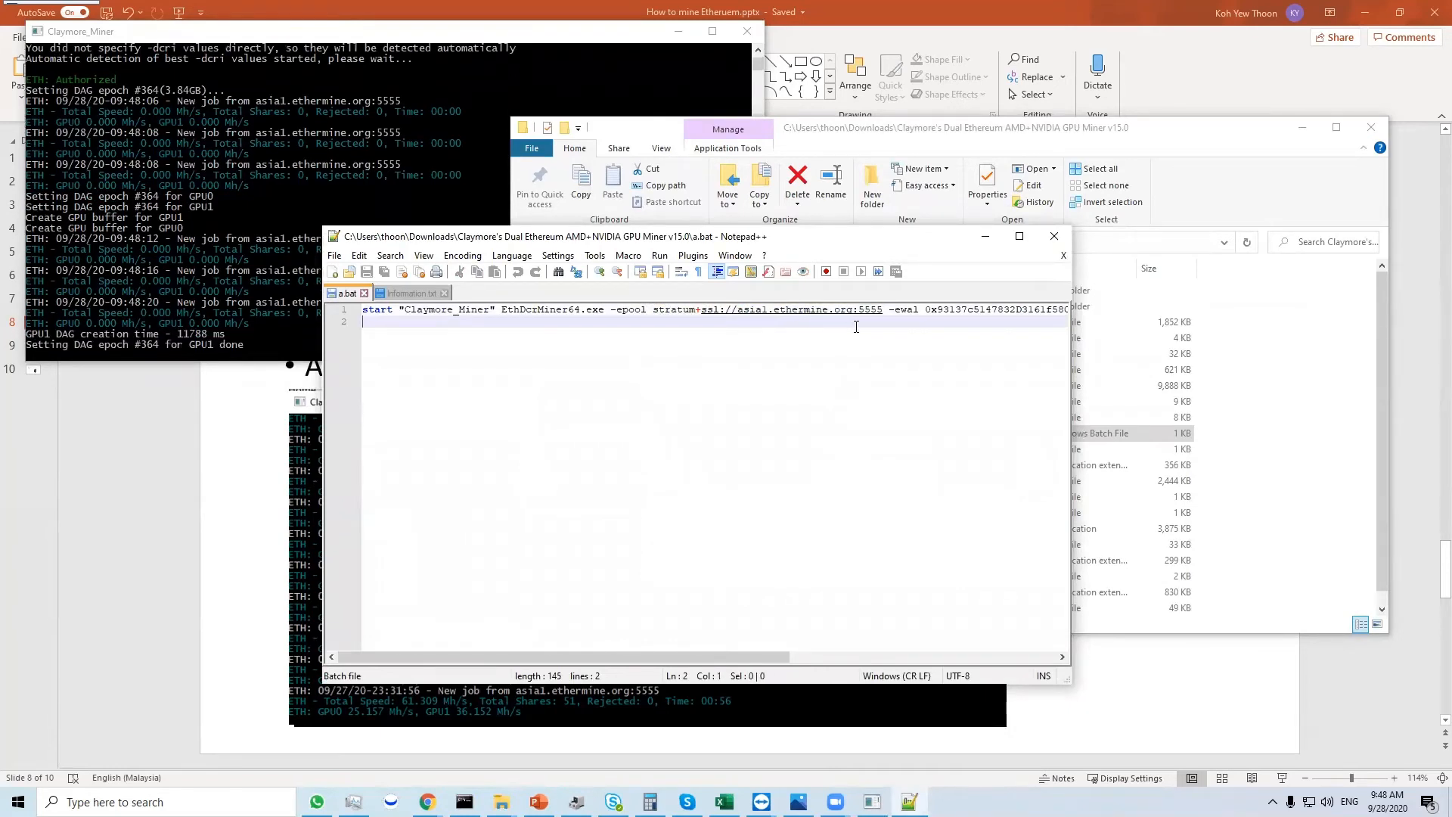
click(938, 316)
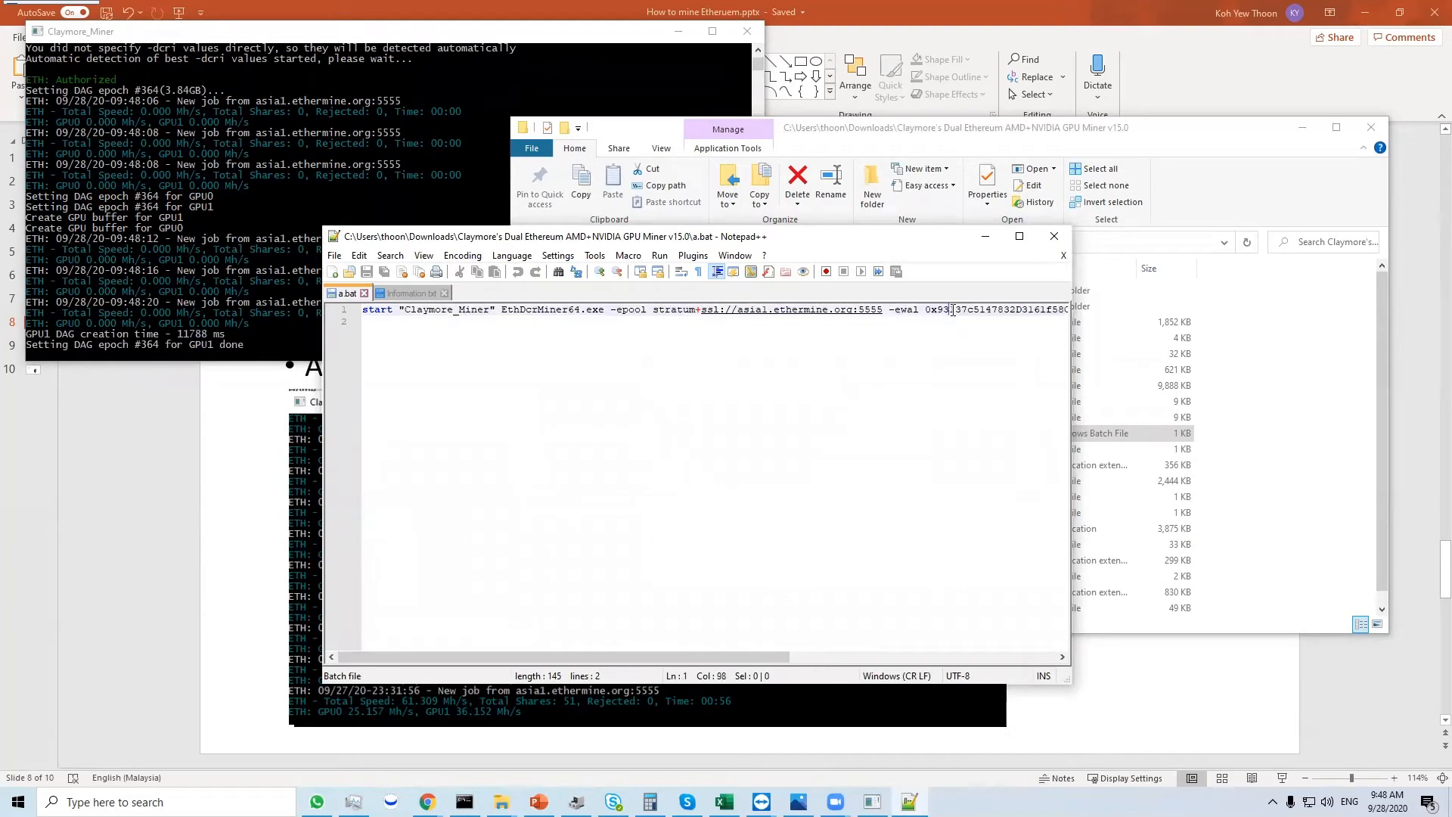
click(841, 656)
drag(841, 660, 835, 660)
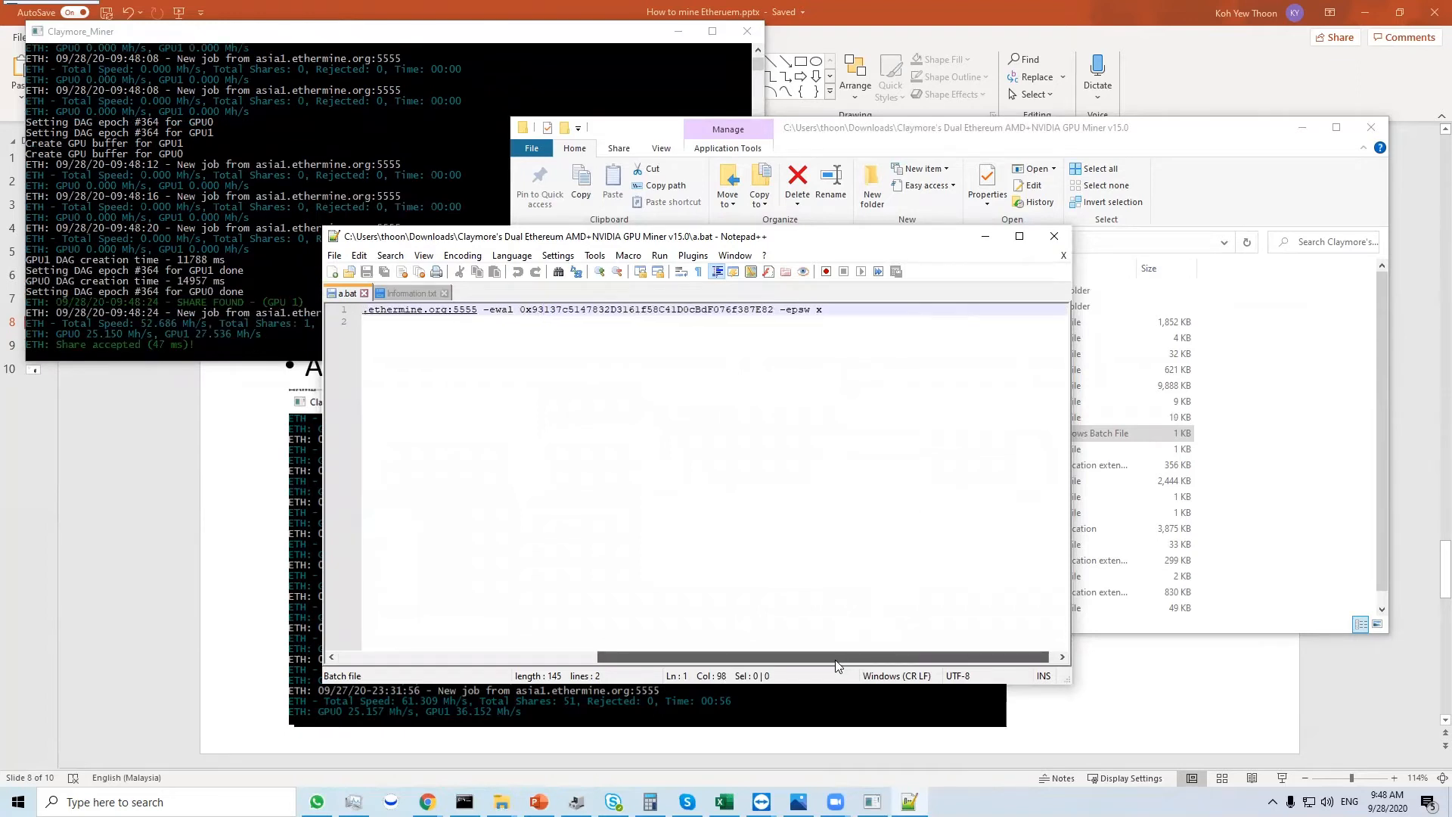
click(226, 214)
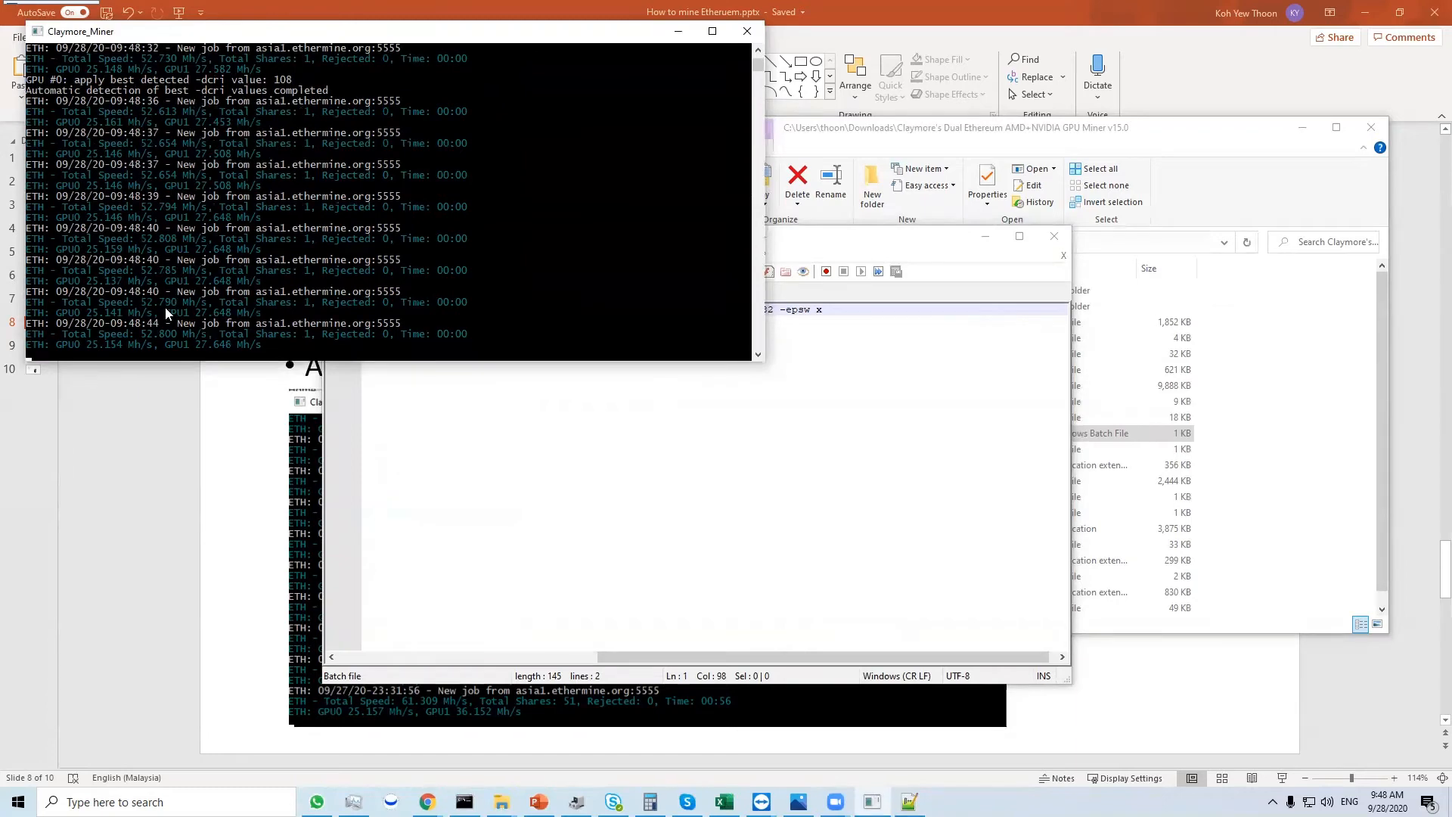
- Switch to the Ethermine dashboard in Chrome and go to the Ethermine home page
mouse_move(427, 800)
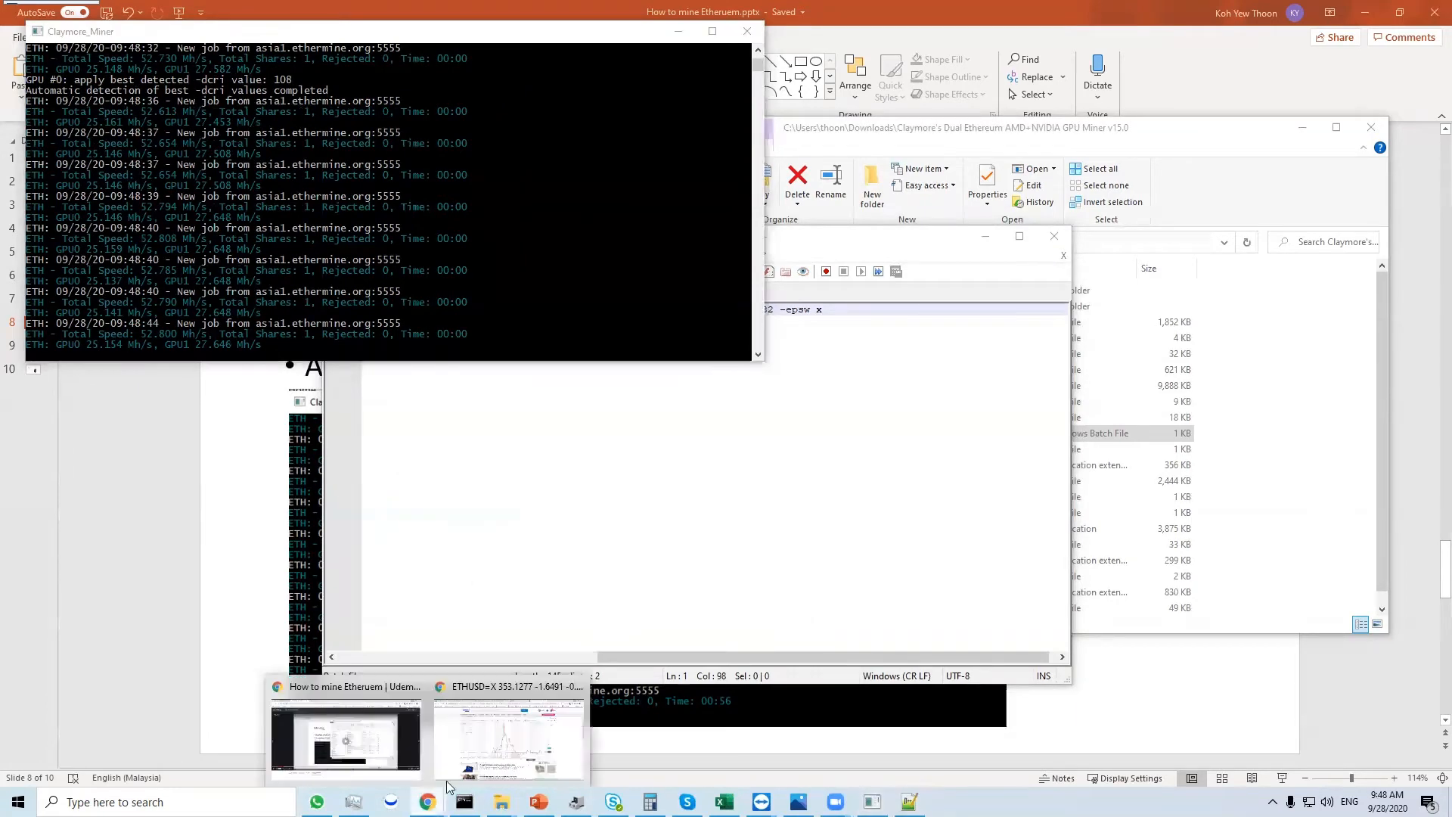
click(482, 724)
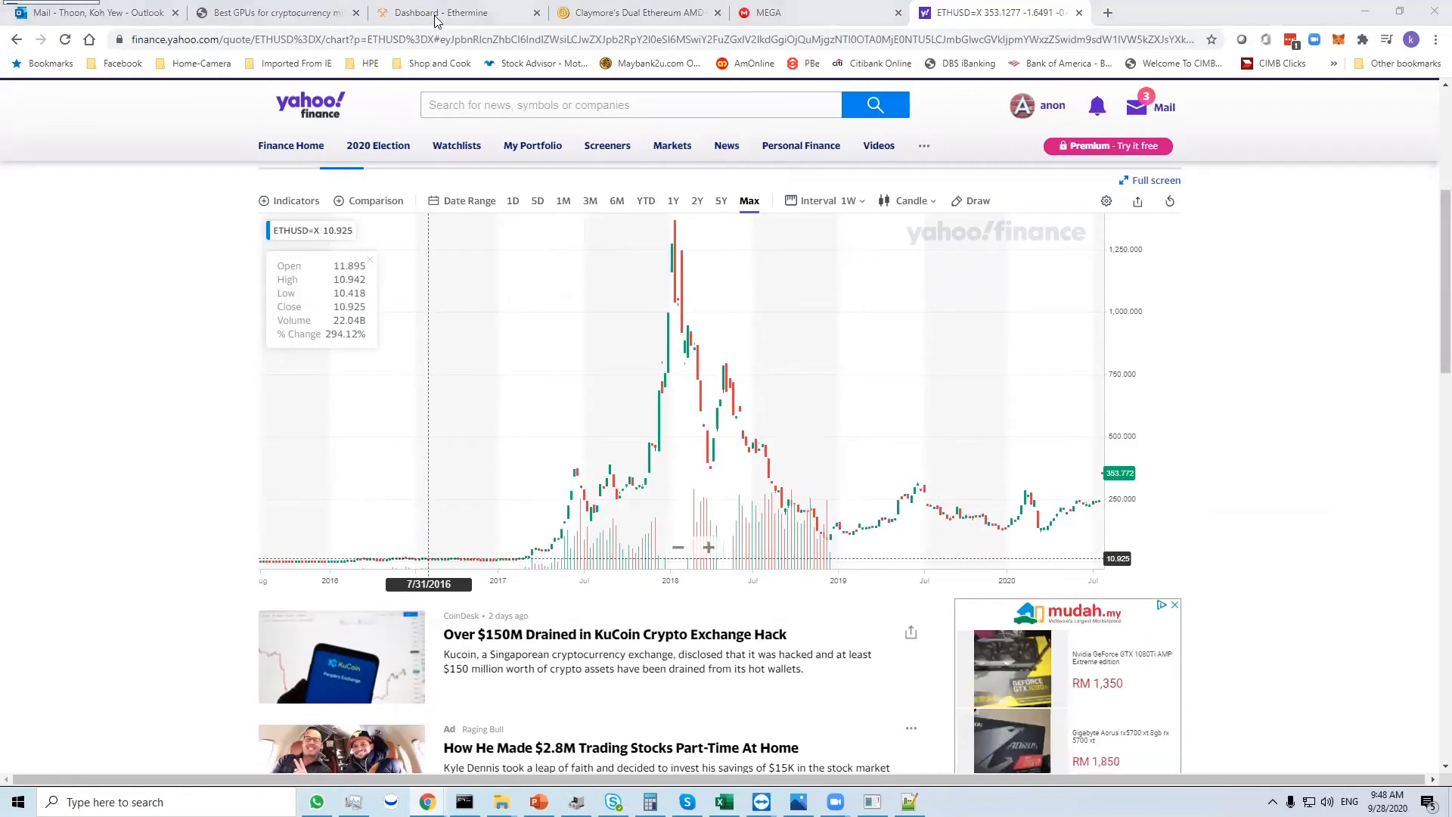
click(436, 15)
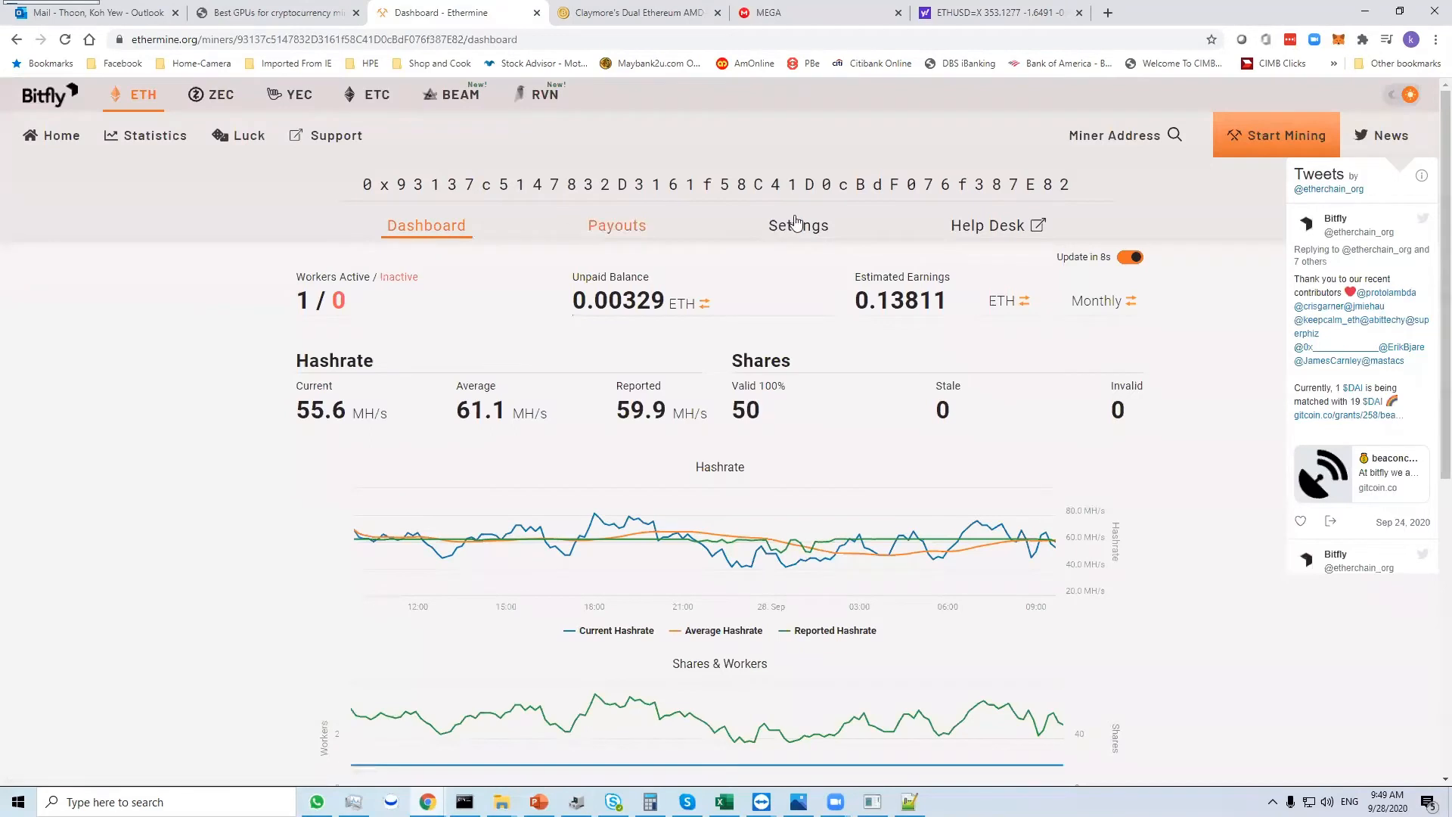
click(1119, 142)
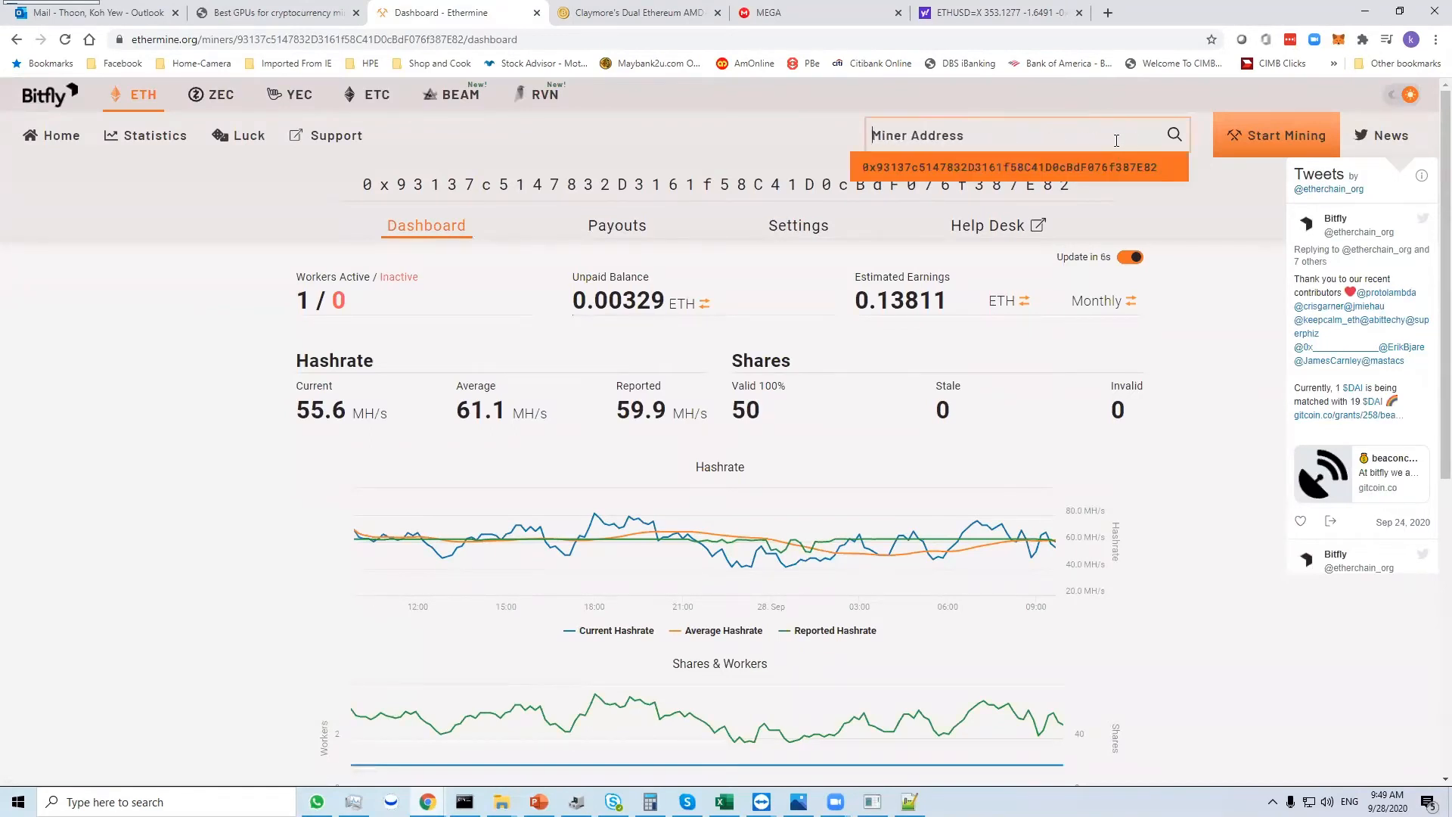
click(732, 121)
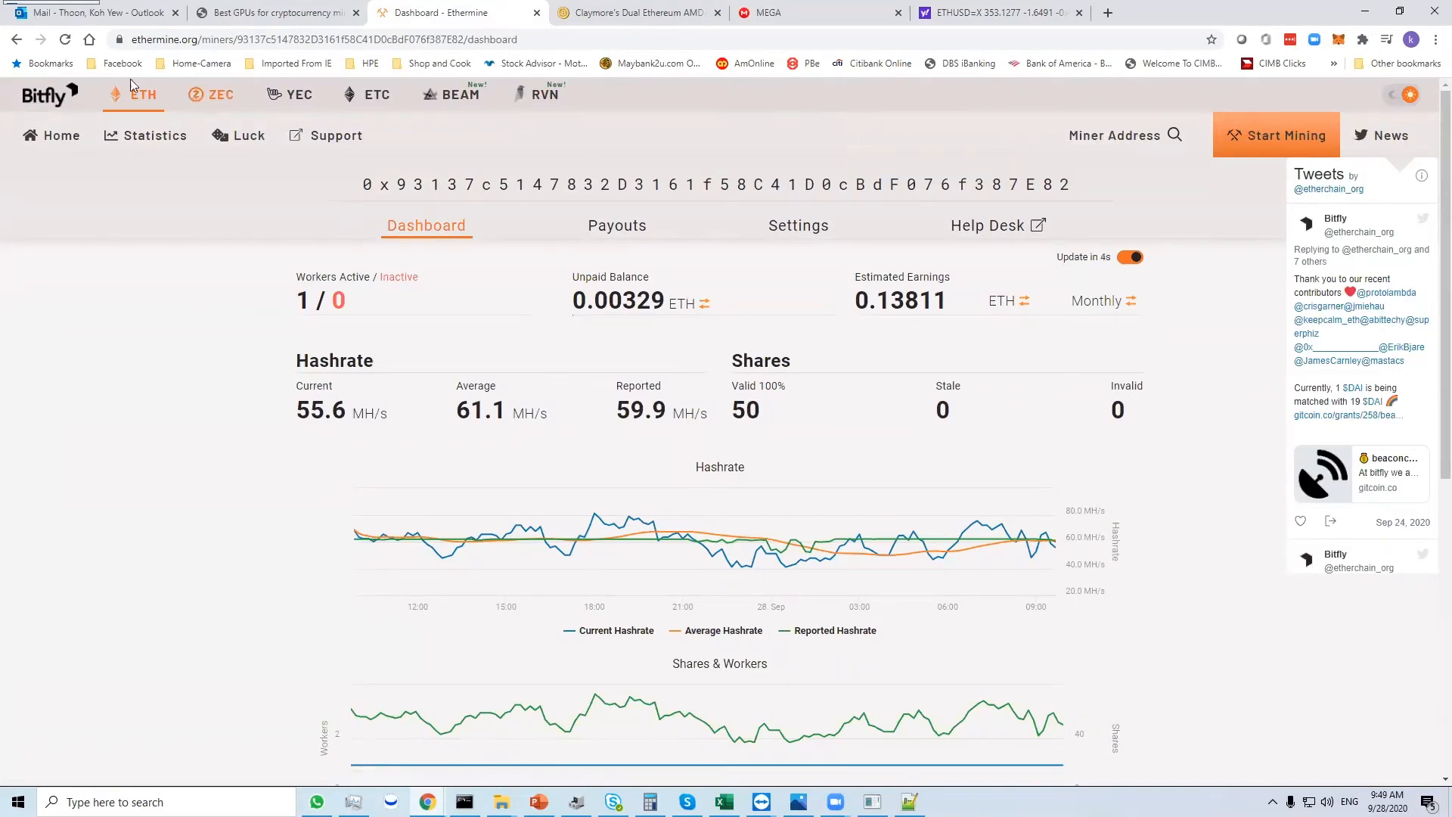
click(61, 137)
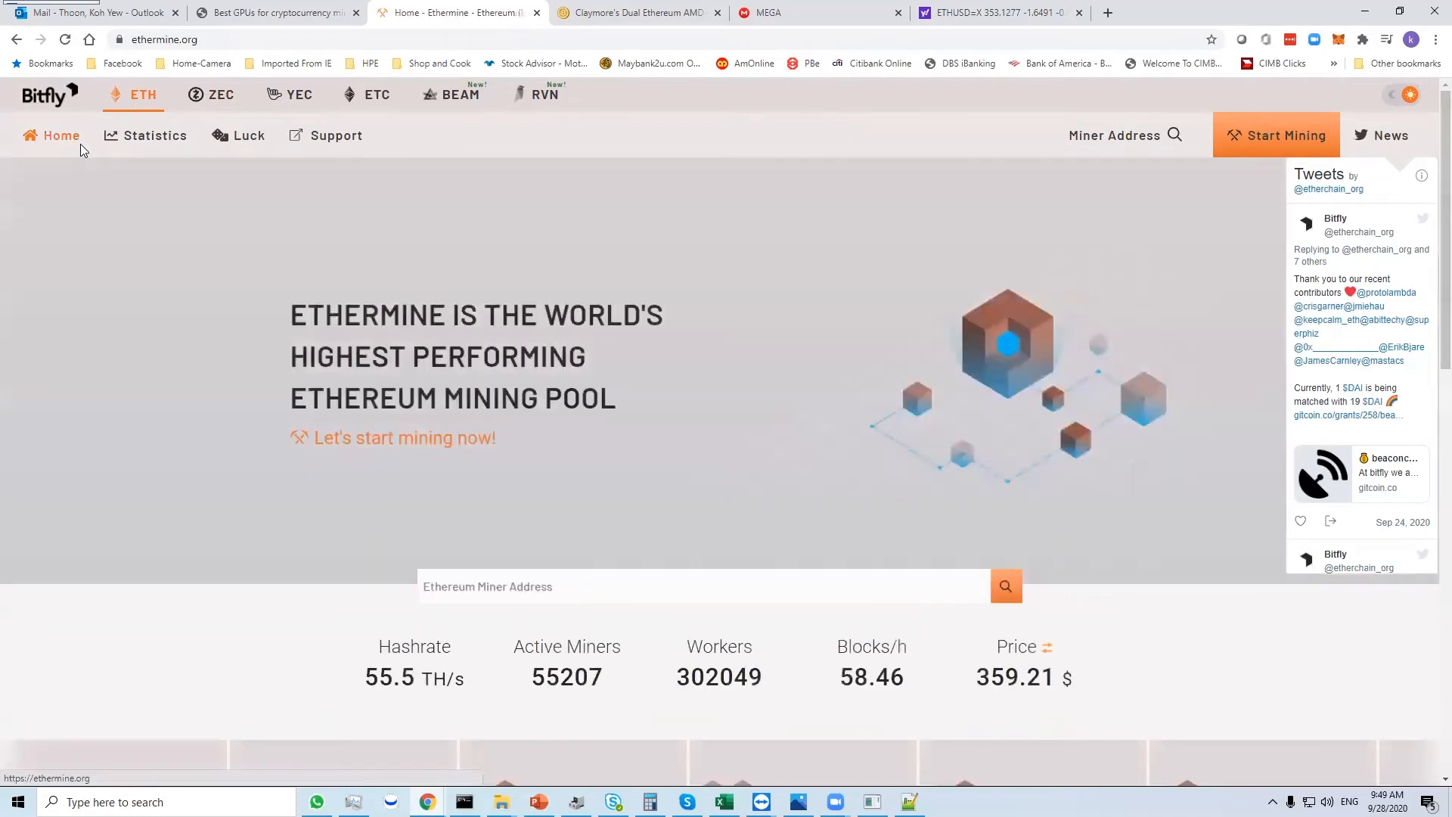
- Copy the account address from the MetaMask wallet and look it up as the miner address on Ethermine
click(1139, 133)
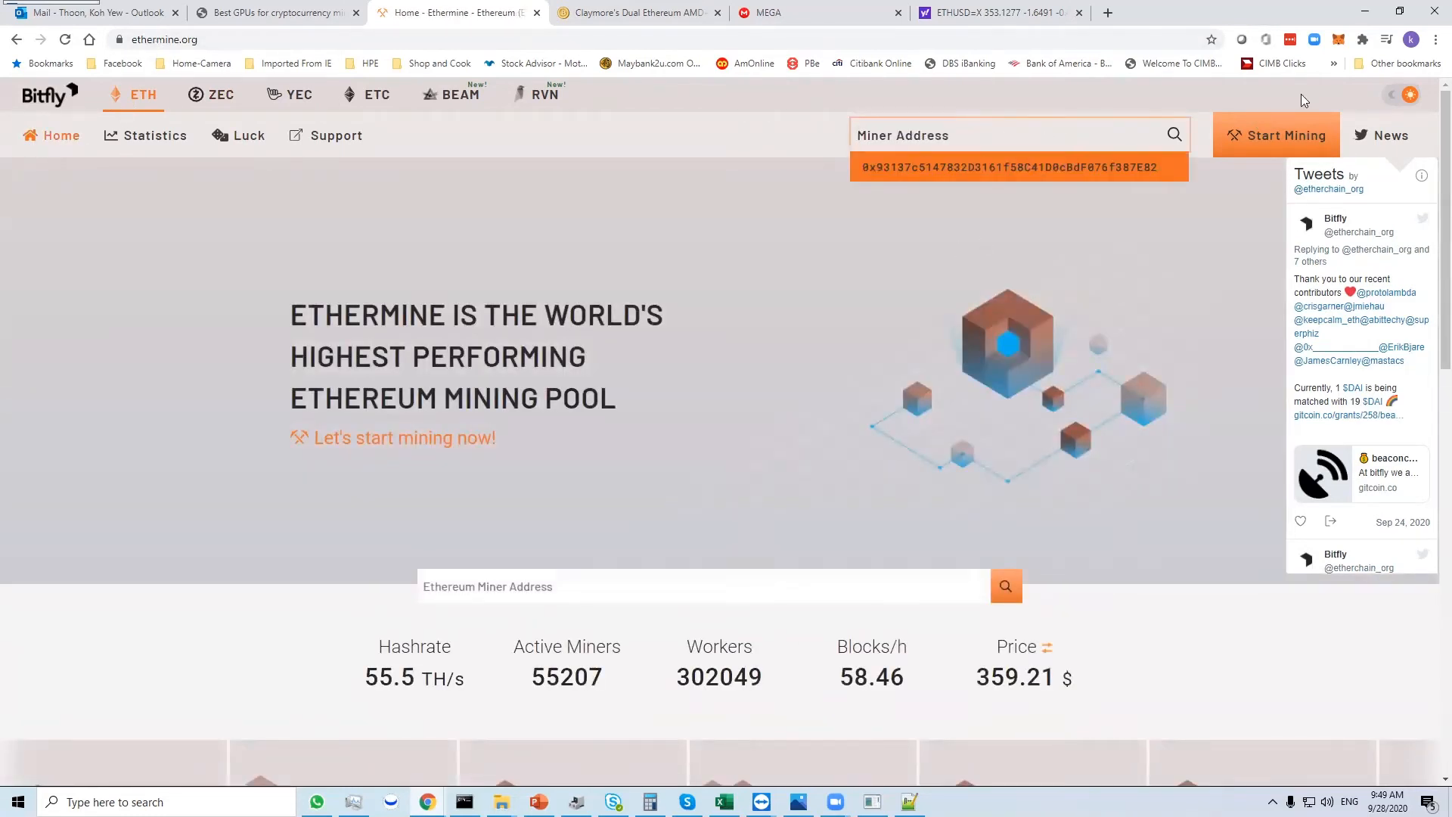
click(1338, 39)
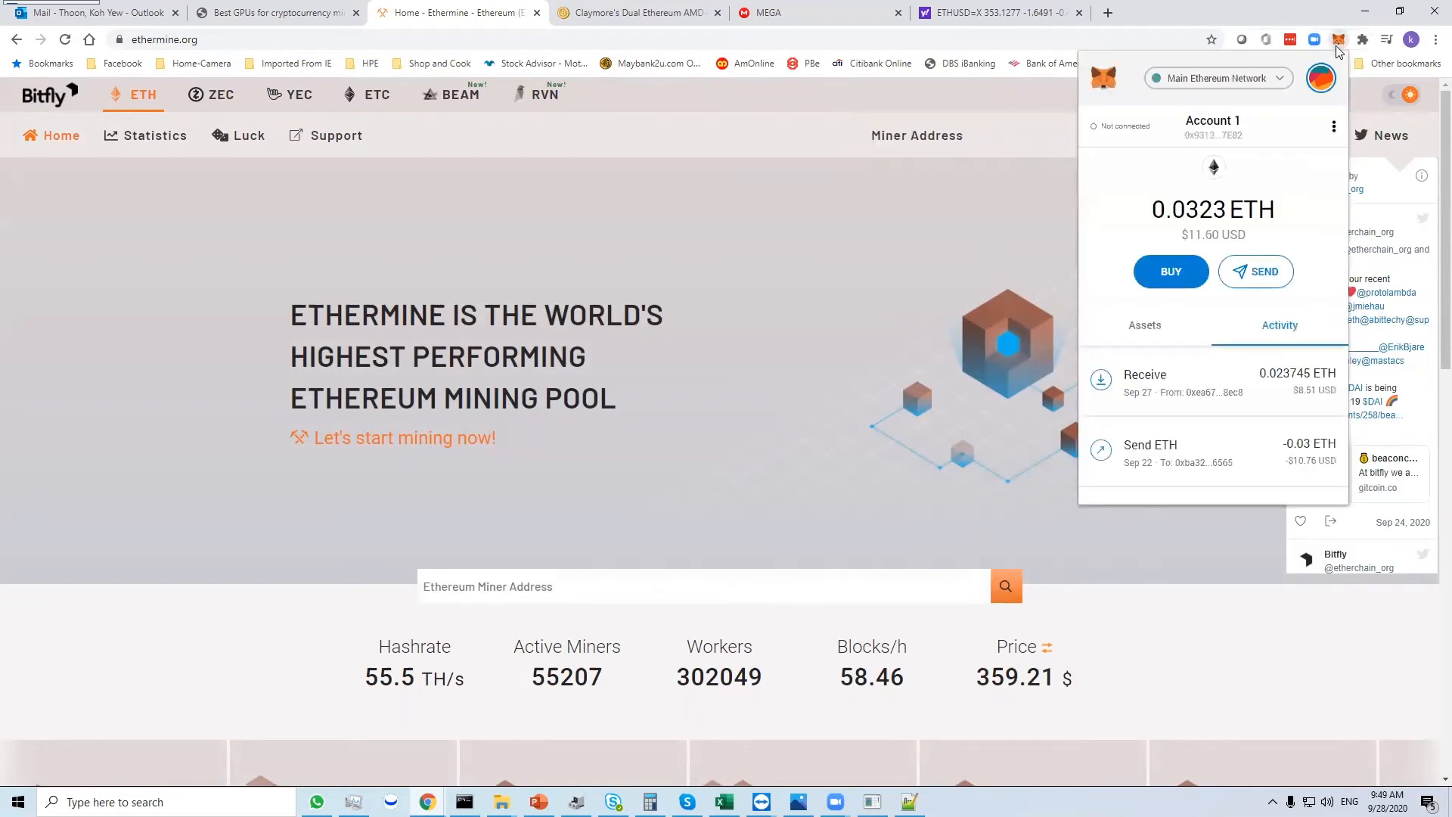
click(1214, 140)
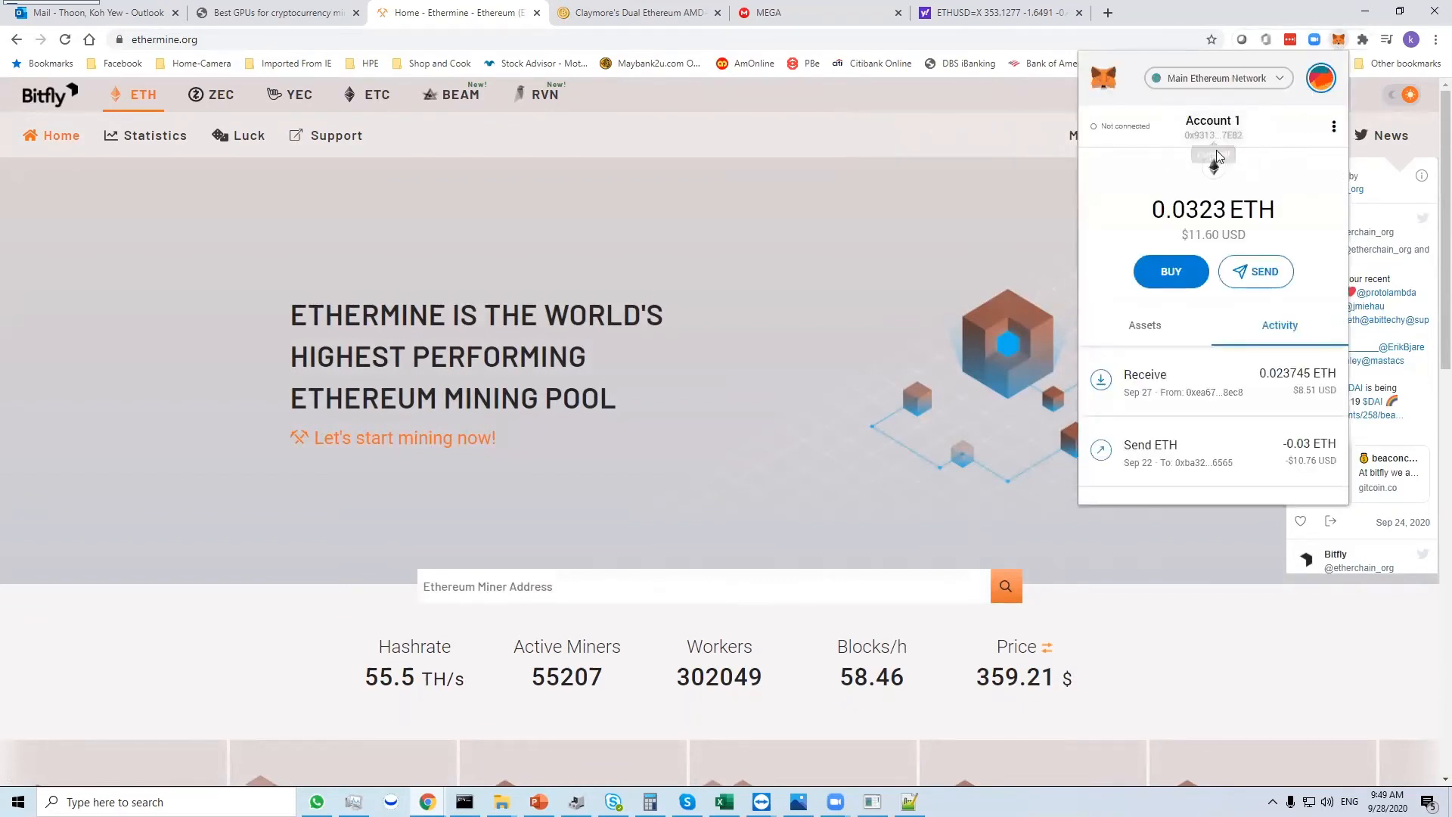
click(1017, 142)
click(1096, 136)
key(ctrl+v)
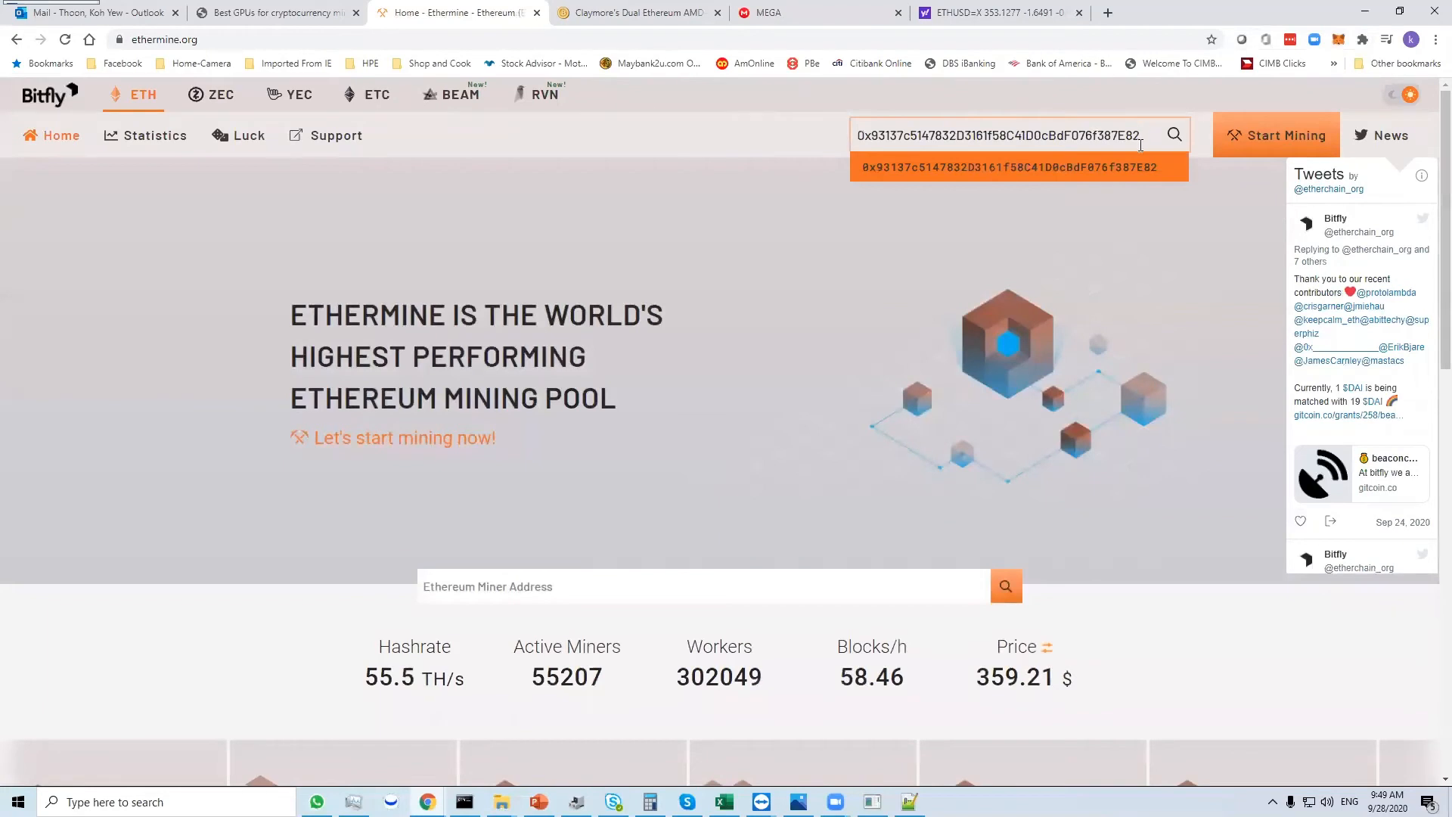
key(Return)
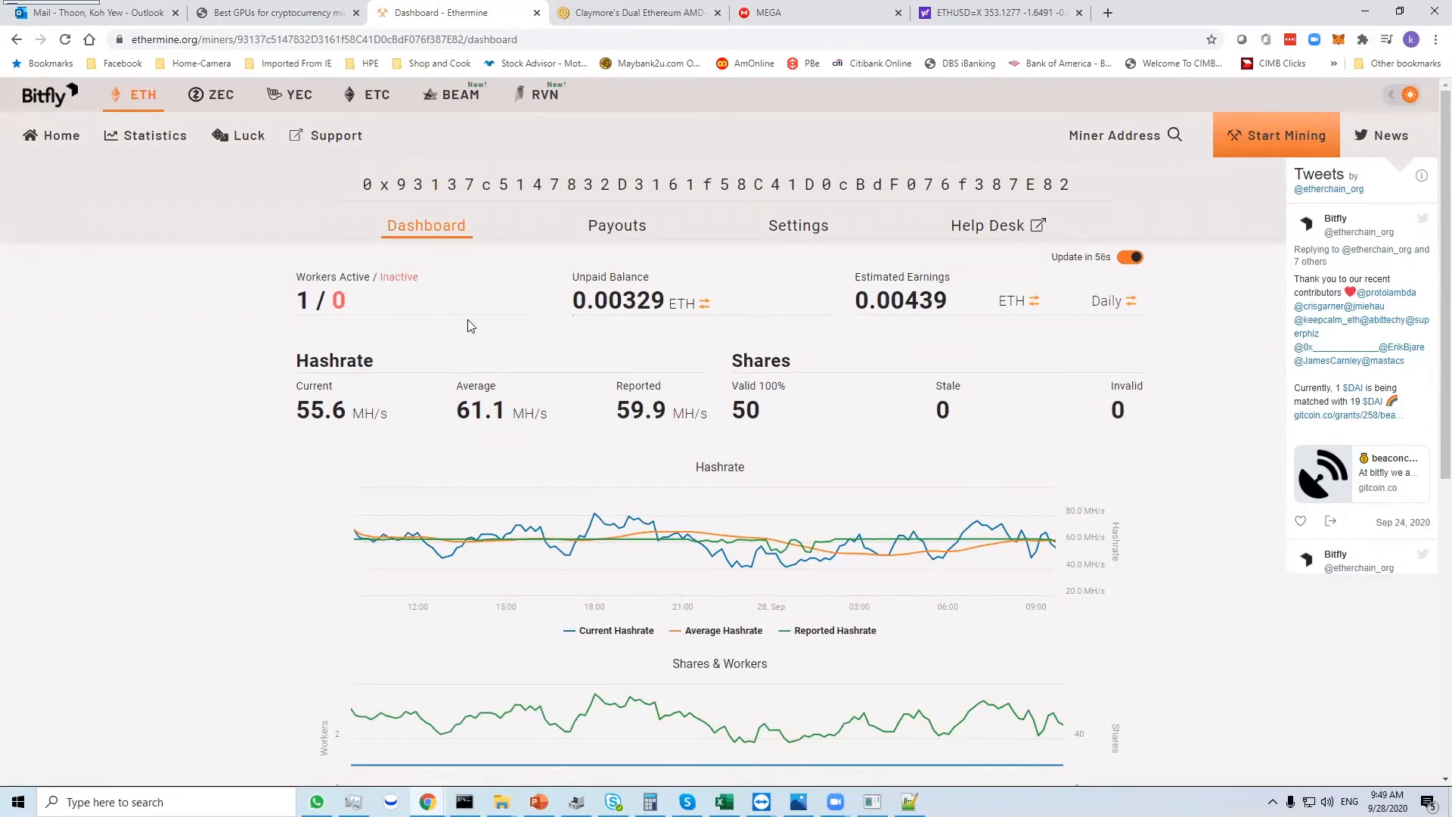
- Examine the miner dashboard's hashrates, shares, unpaid balance, estimated earnings, charts and active workers
scroll(469, 326, down, 1)
scroll(465, 313, up, 1)
scroll(807, 325, down, 1)
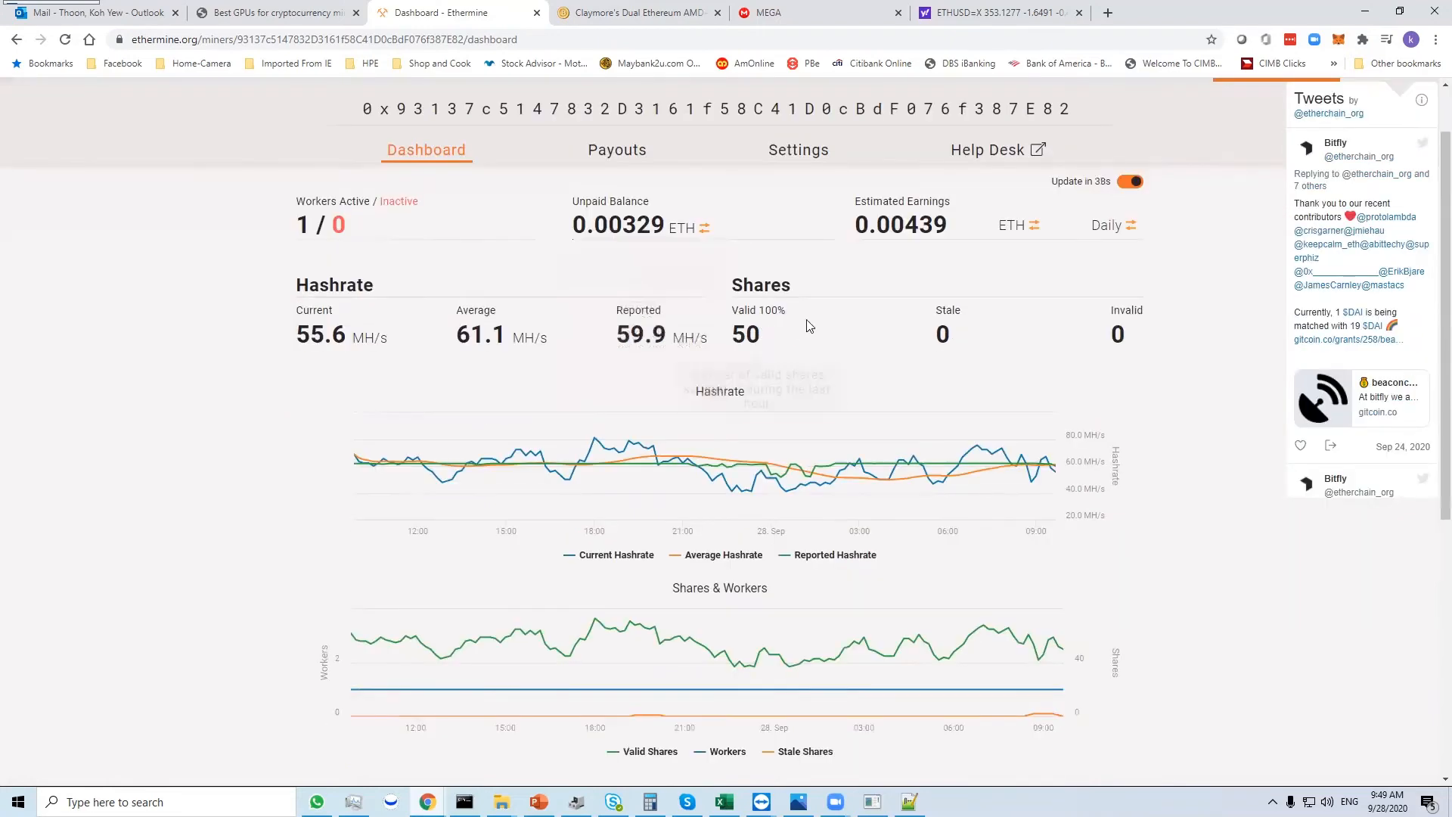
scroll(792, 324, up, 1)
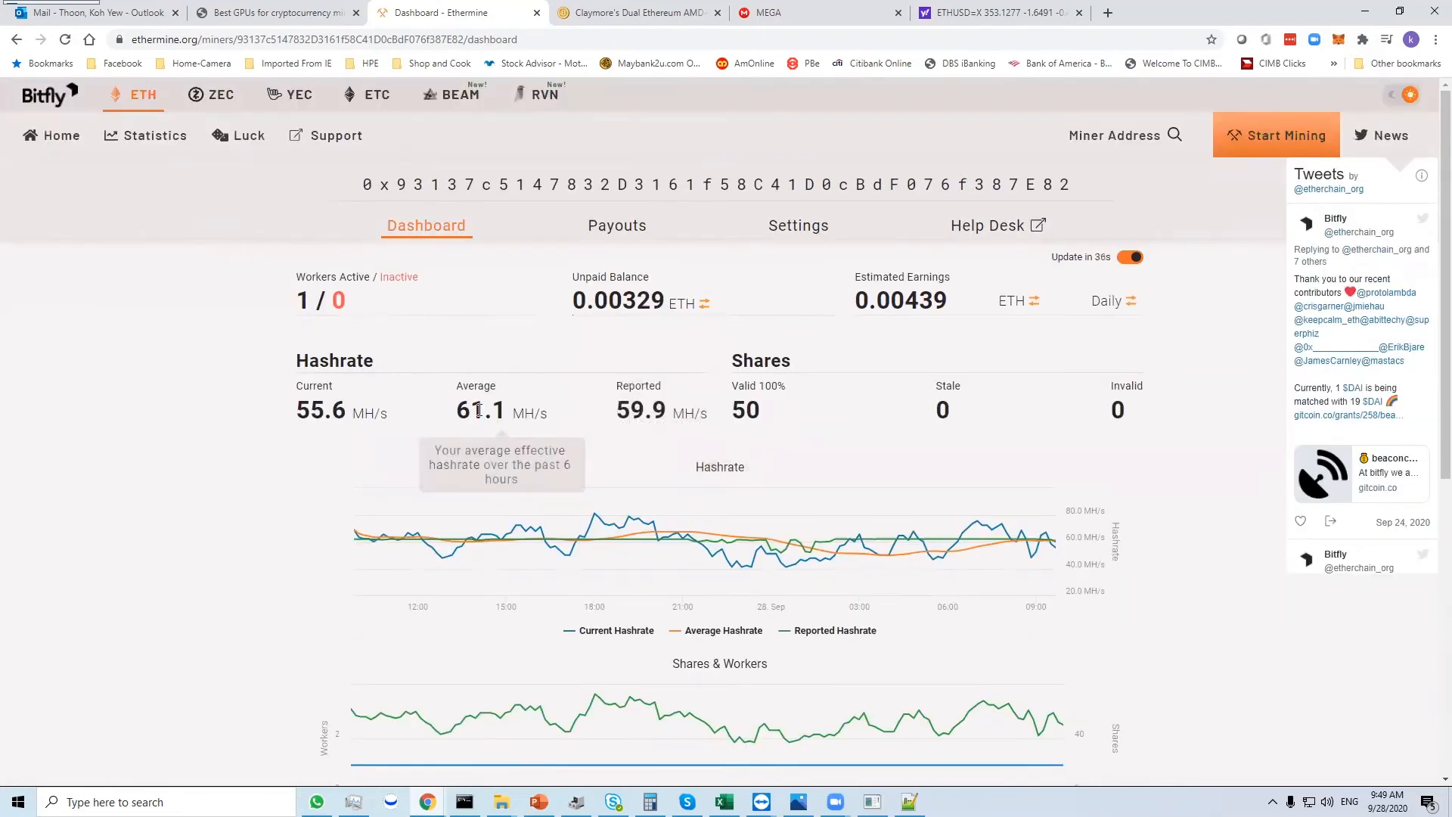
scroll(321, 354, down, 2)
mouse_move(323, 264)
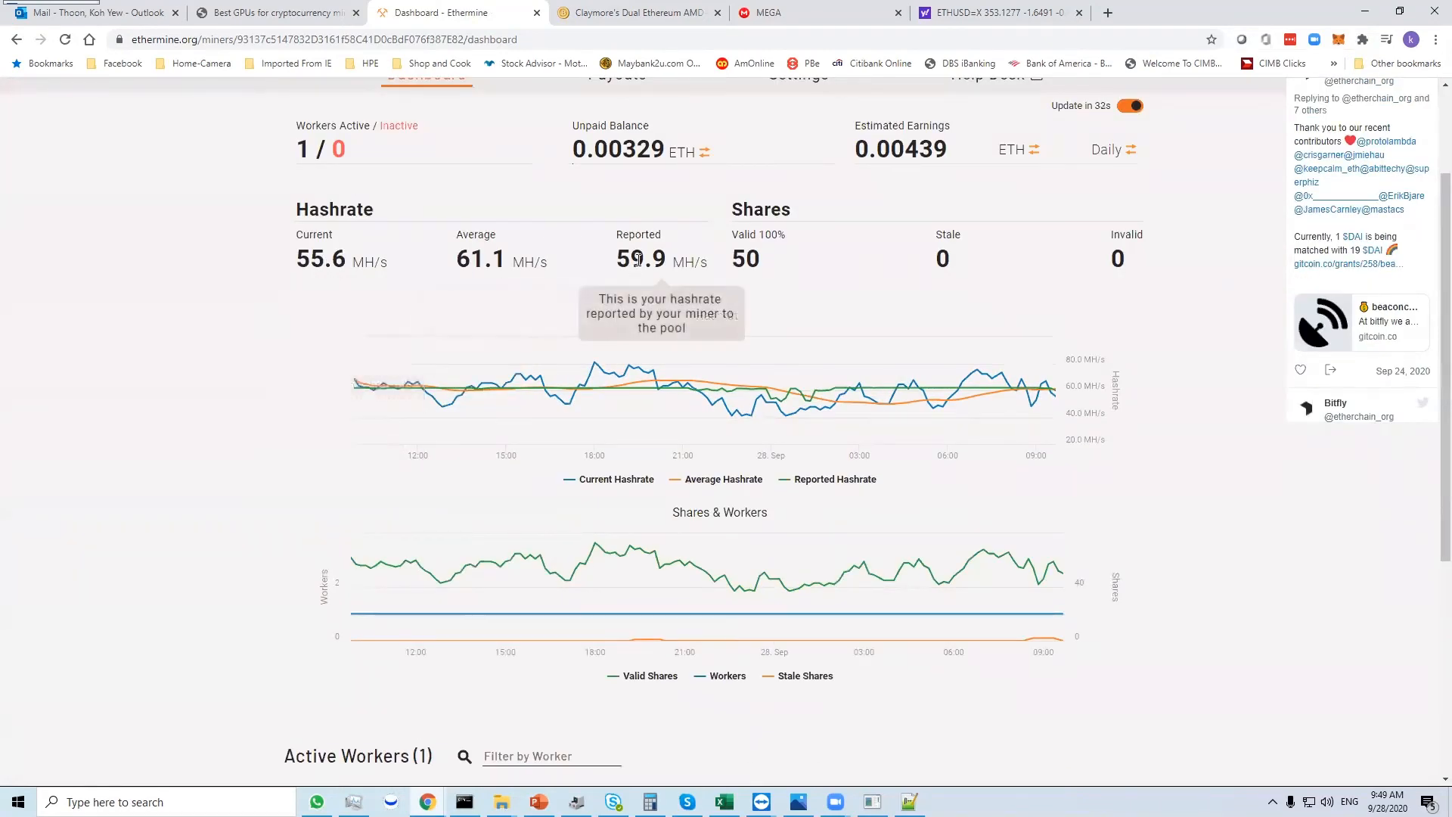
scroll(758, 261, down, 1)
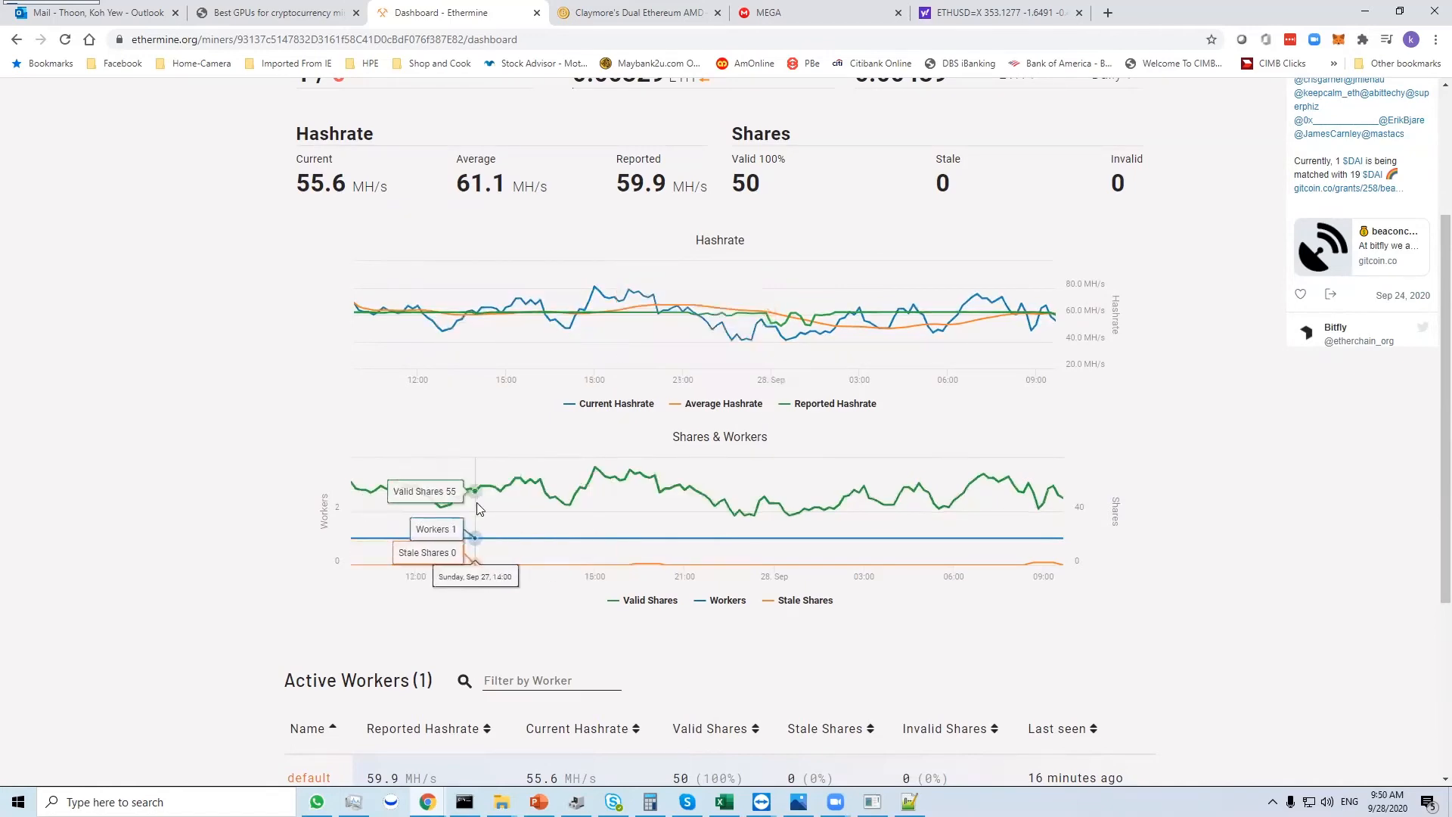
- Examine the active workers table below the dashboard's charts and return to the hashrate summary
scroll(488, 505, down, 3)
scroll(488, 505, down, 1)
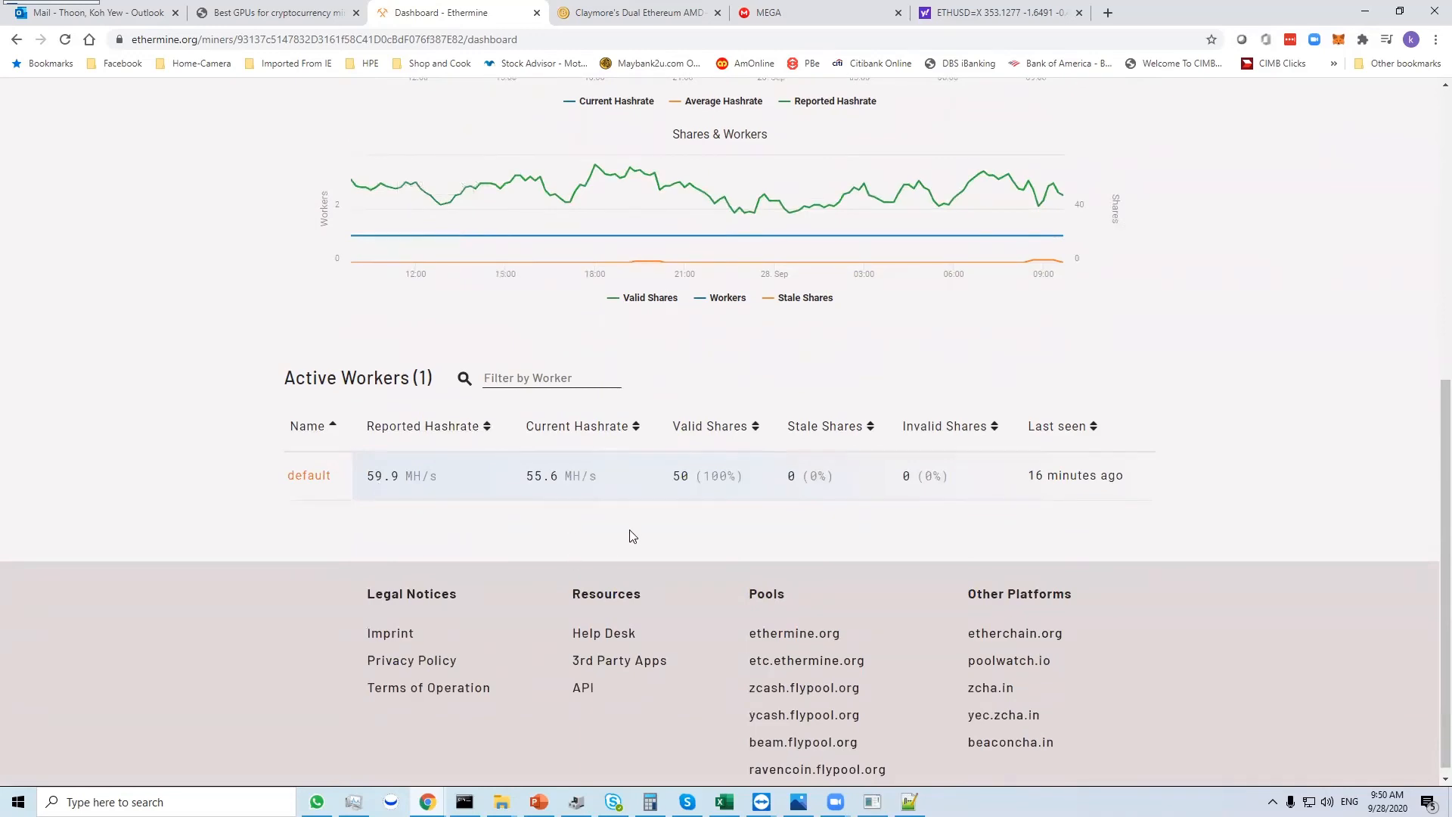
scroll(632, 535, down, 1)
scroll(632, 536, up, 7)
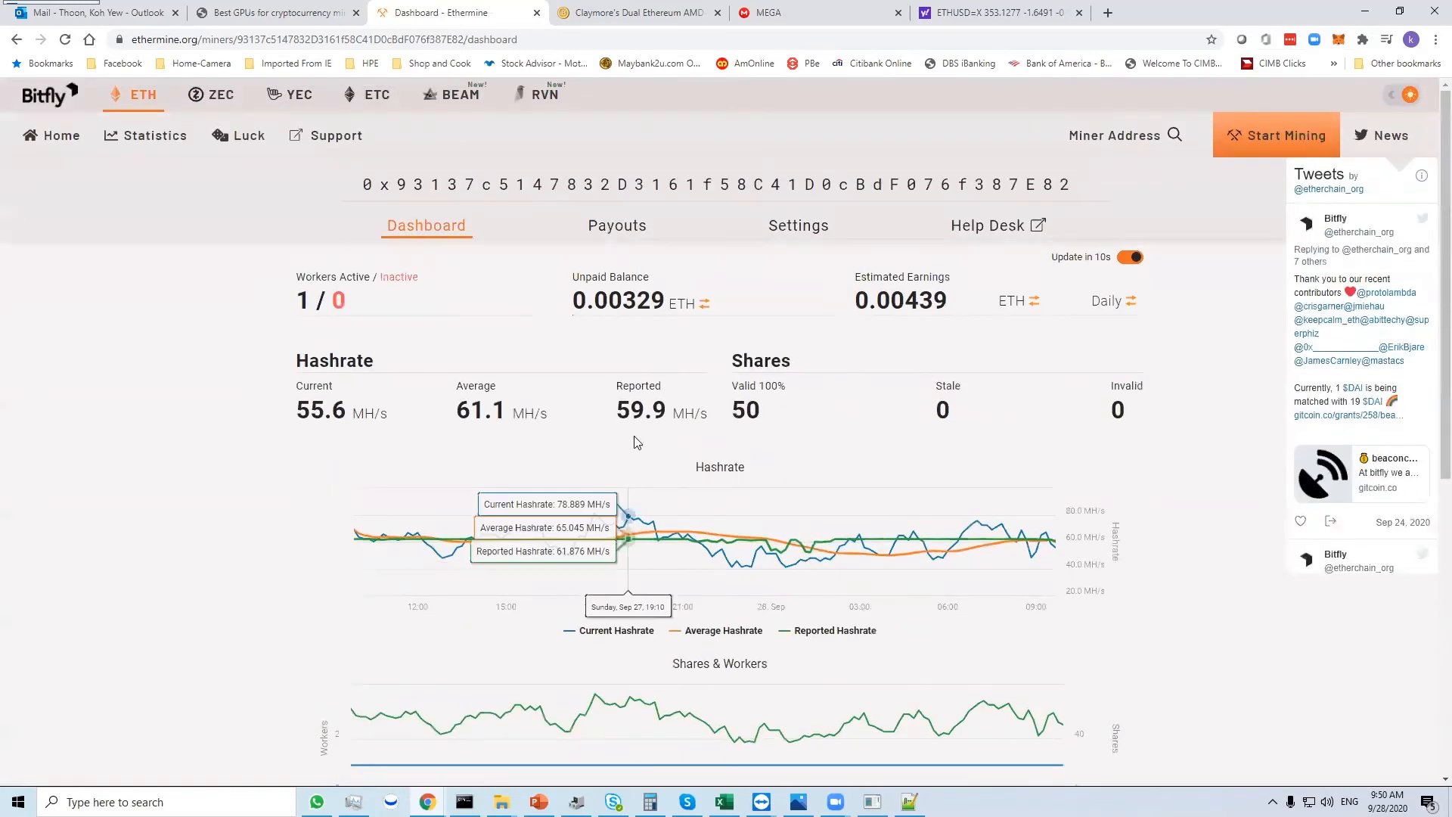
- Review the miner's last 100 payouts on Ethermine and check the balance and received payments in the MetaMask wallet
click(609, 235)
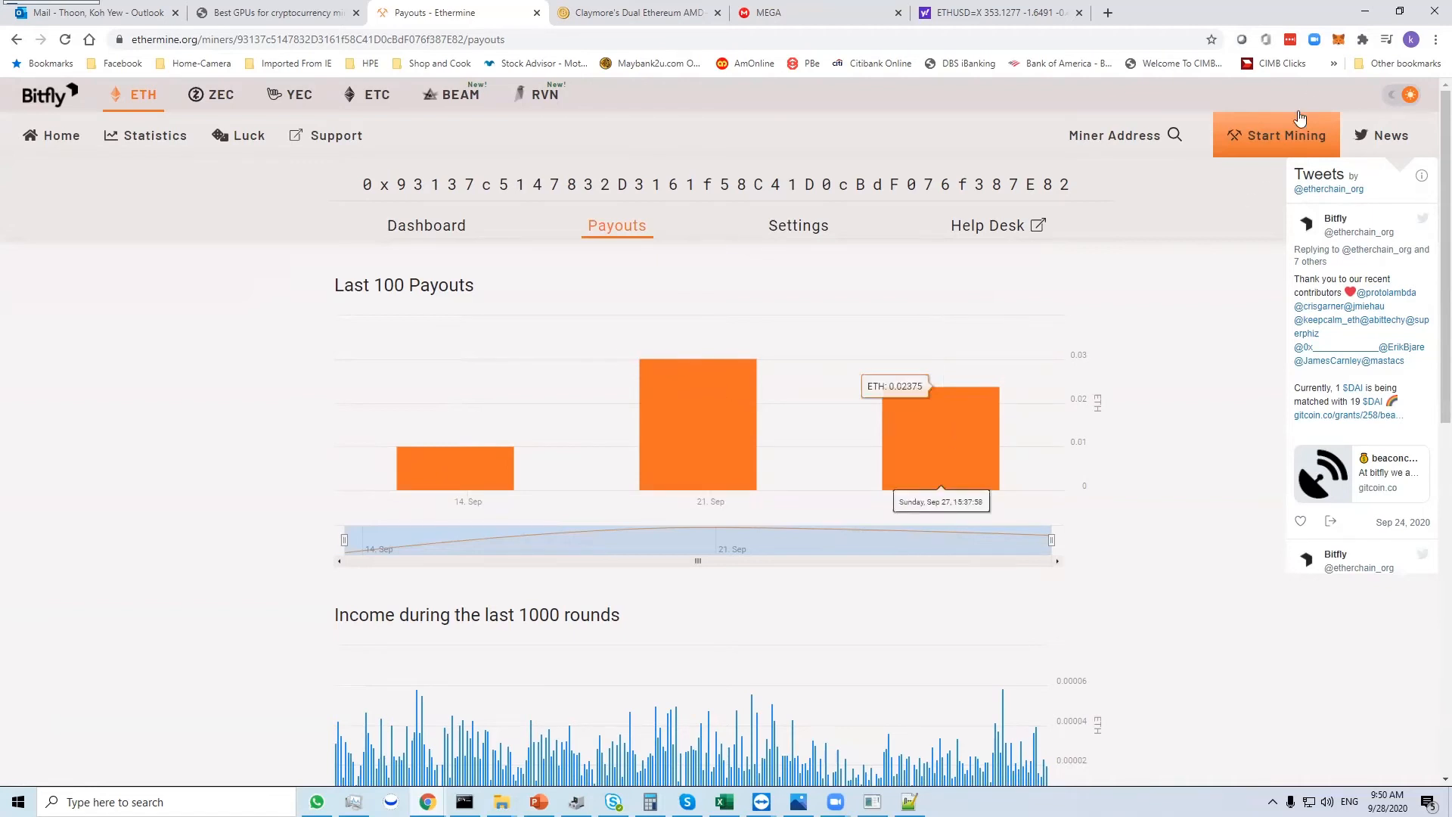
click(1338, 40)
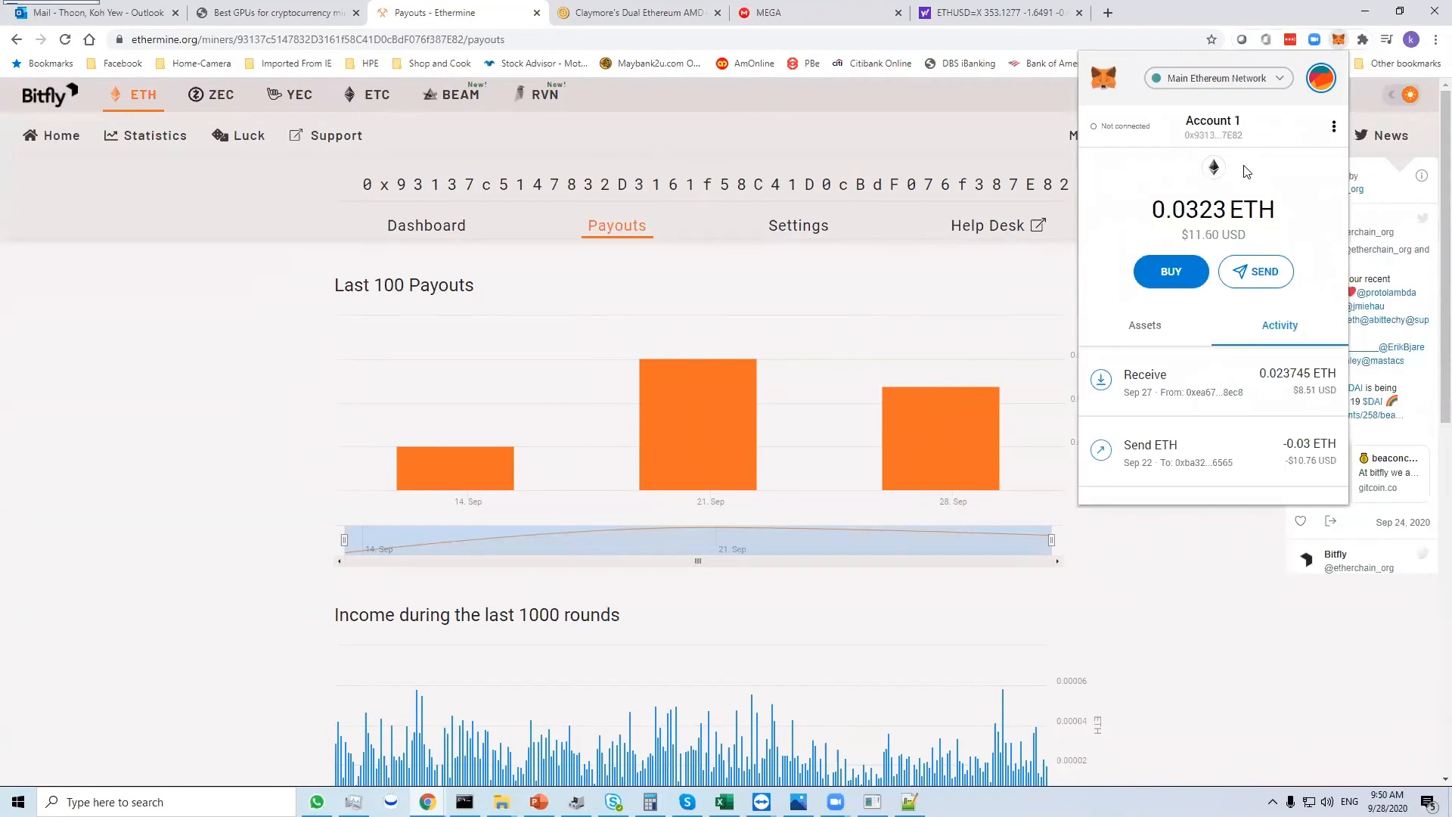
click(962, 339)
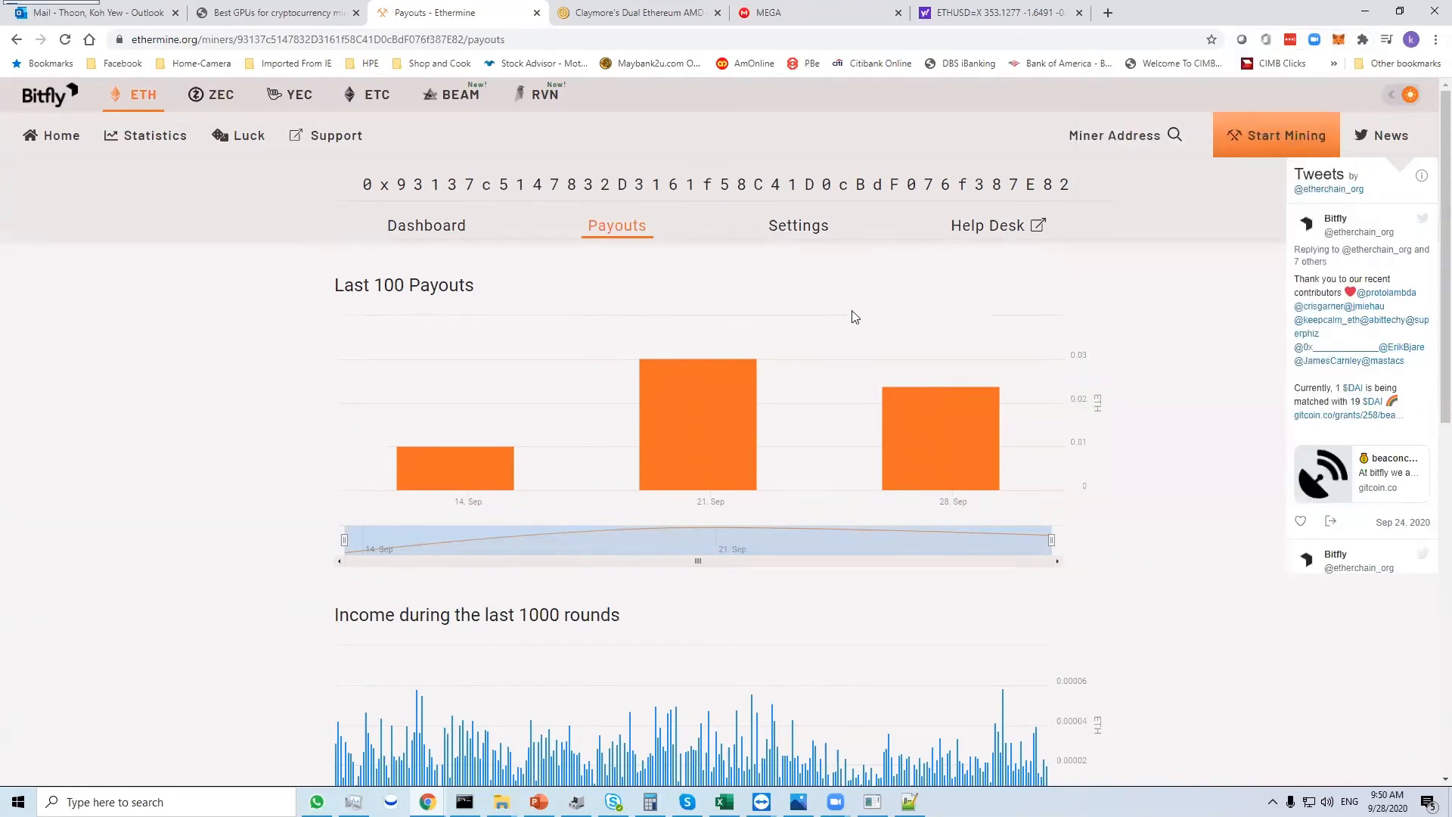
- View the miner settings' e-mail notification option, and go back to the dashboard to look over its charts
click(794, 237)
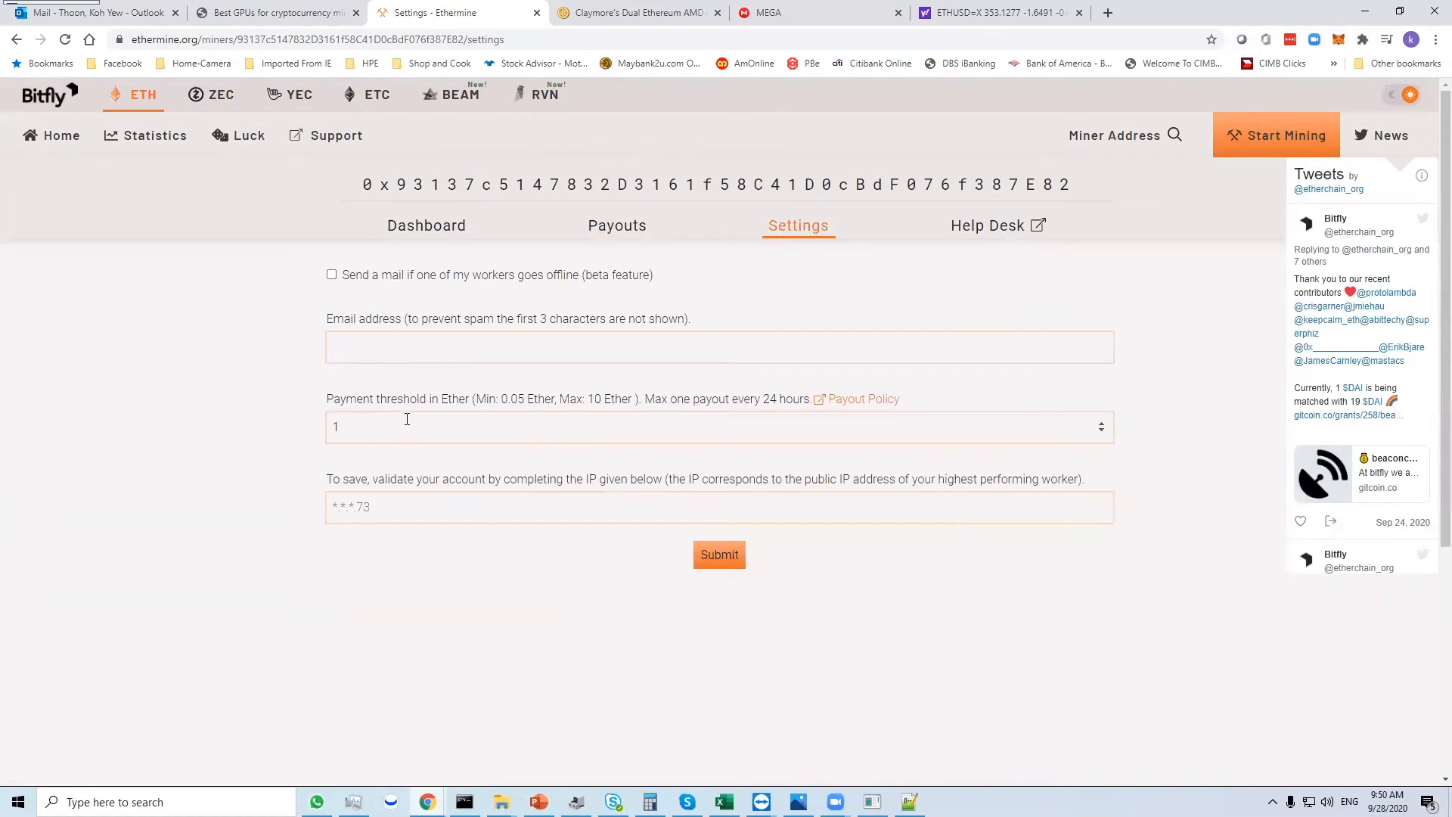
click(397, 337)
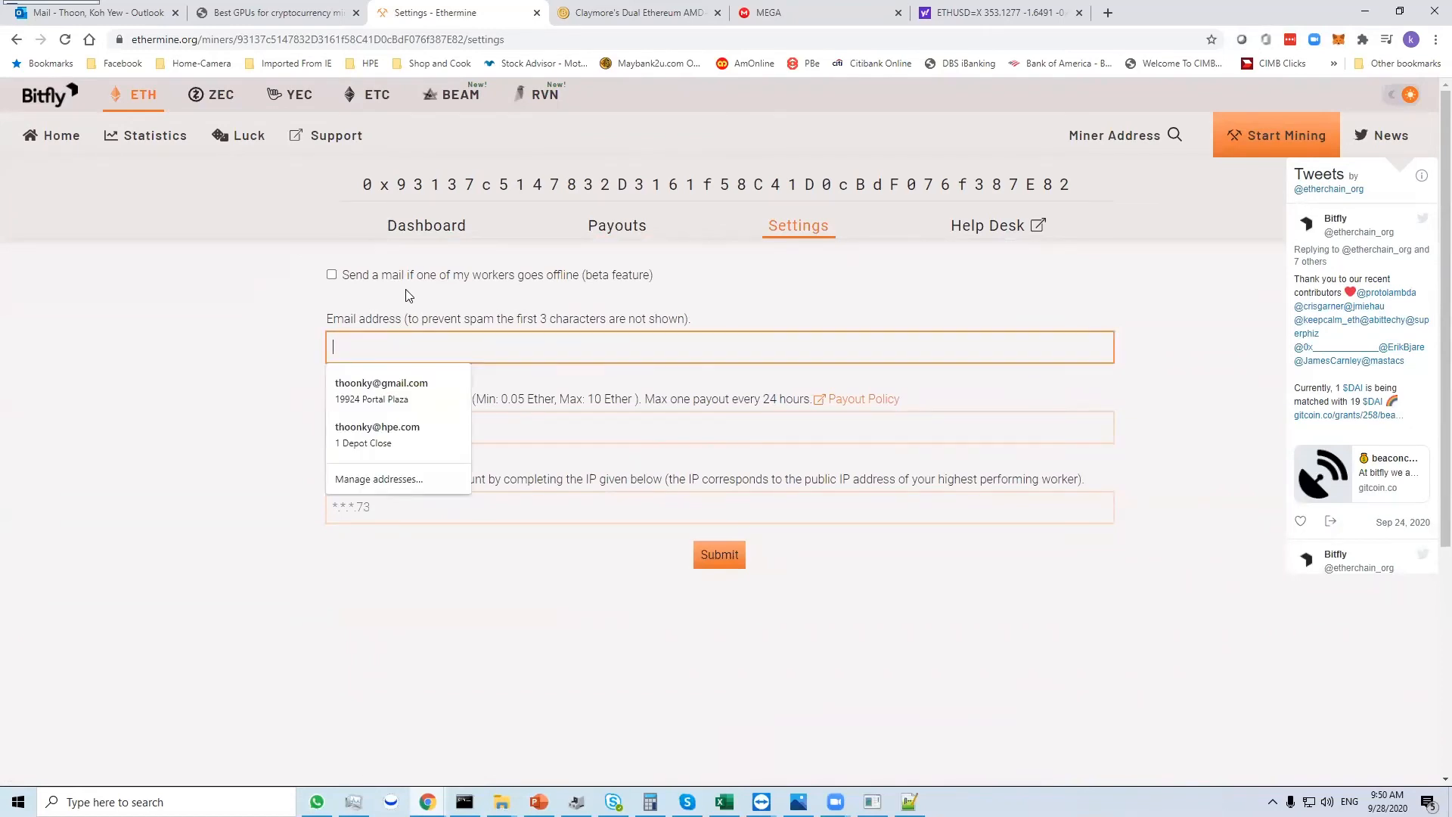
click(428, 293)
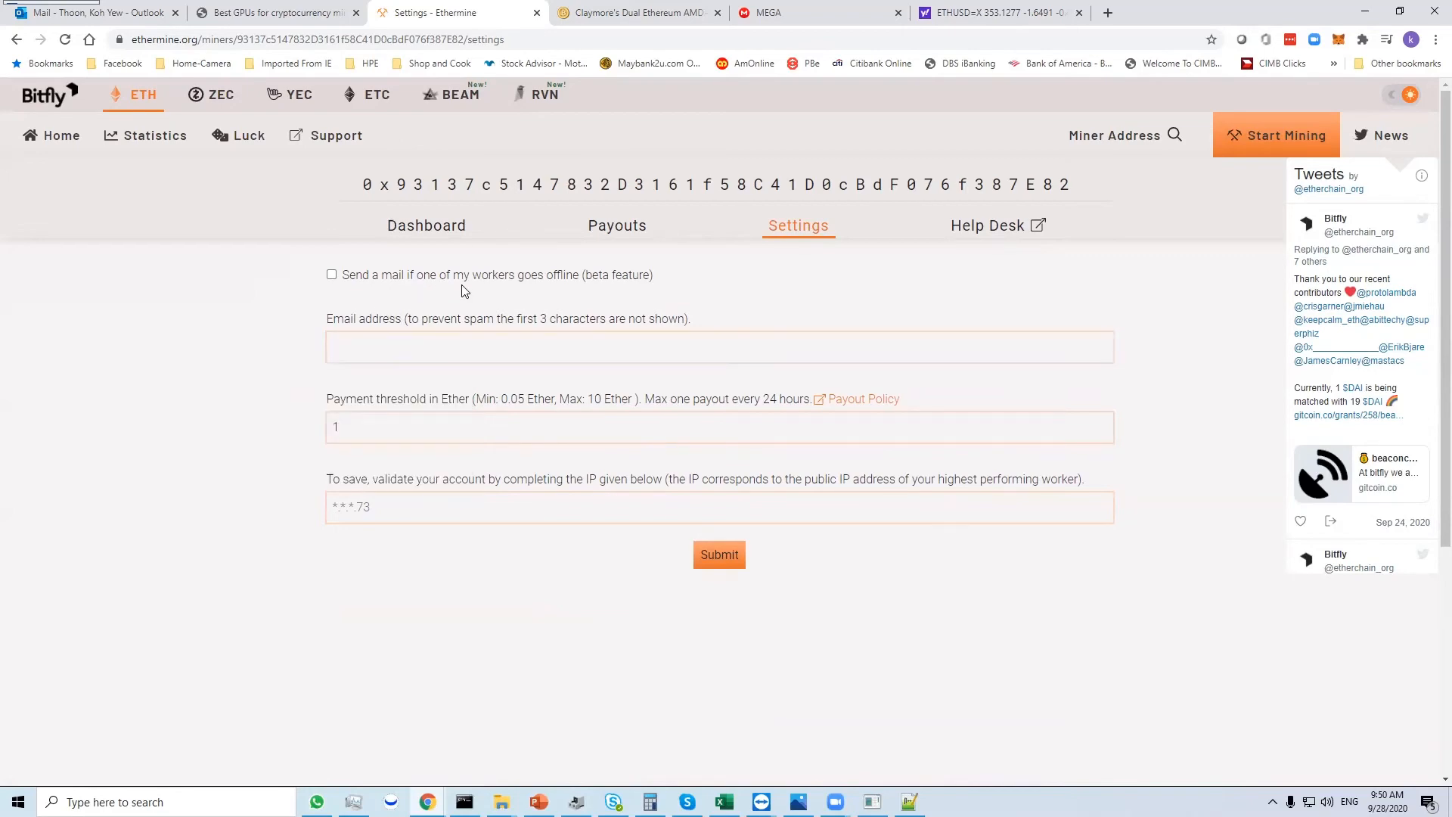
click(453, 235)
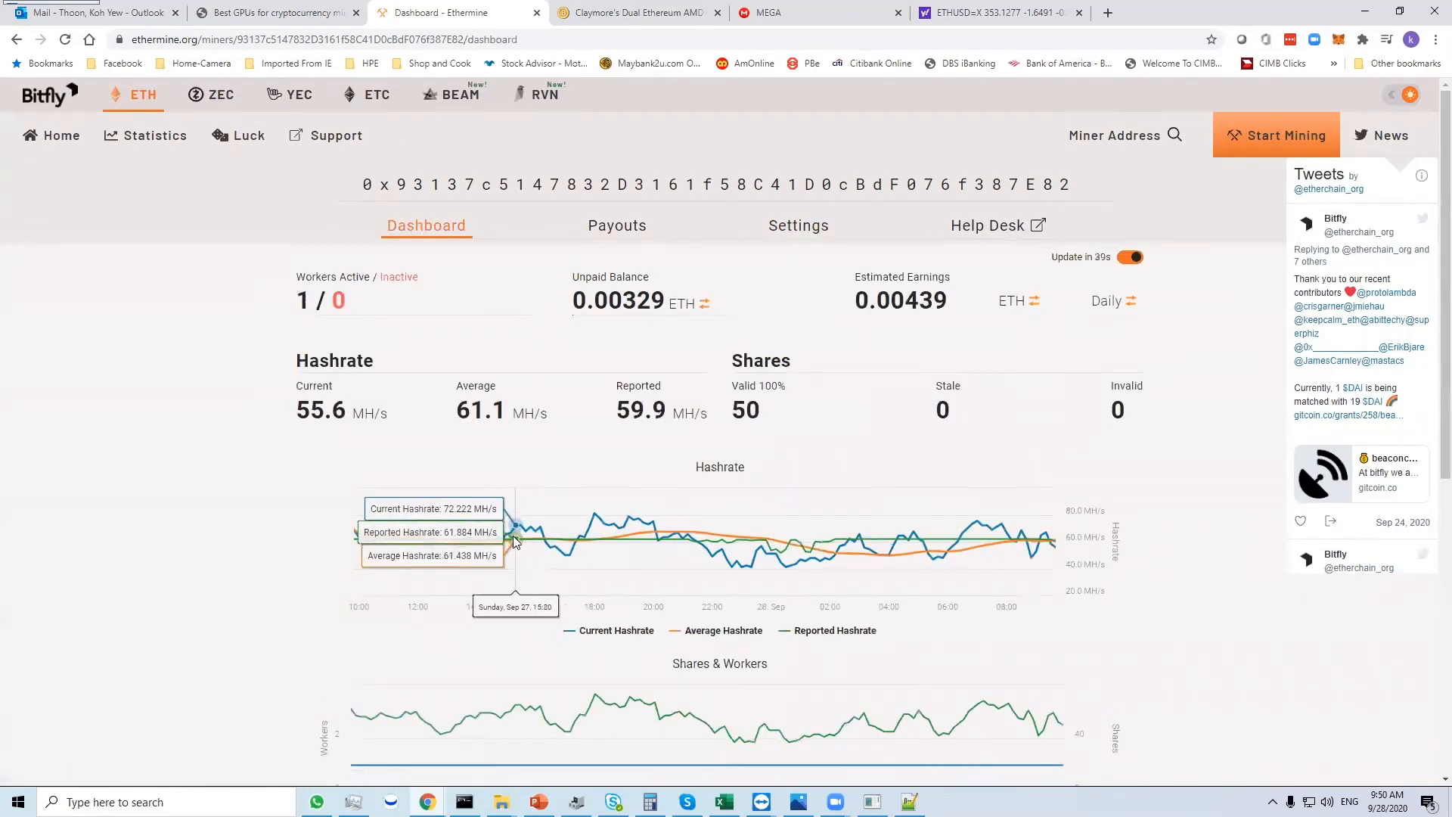
scroll(513, 535, down, 5)
scroll(563, 521, up, 5)
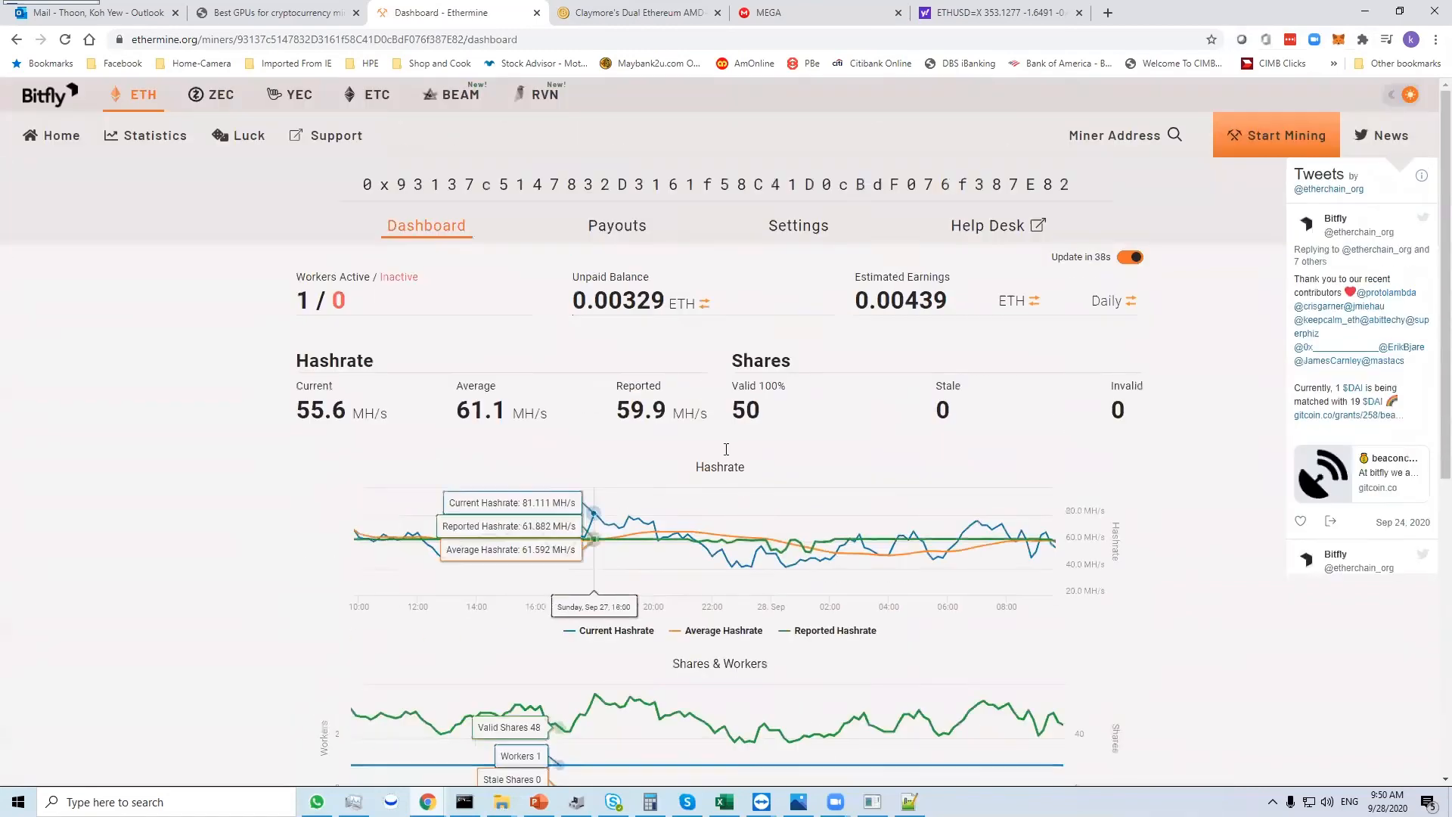
- Reopen the miner settings to check the payment threshold, and take a brief look at the Help Desk's support portal
click(802, 240)
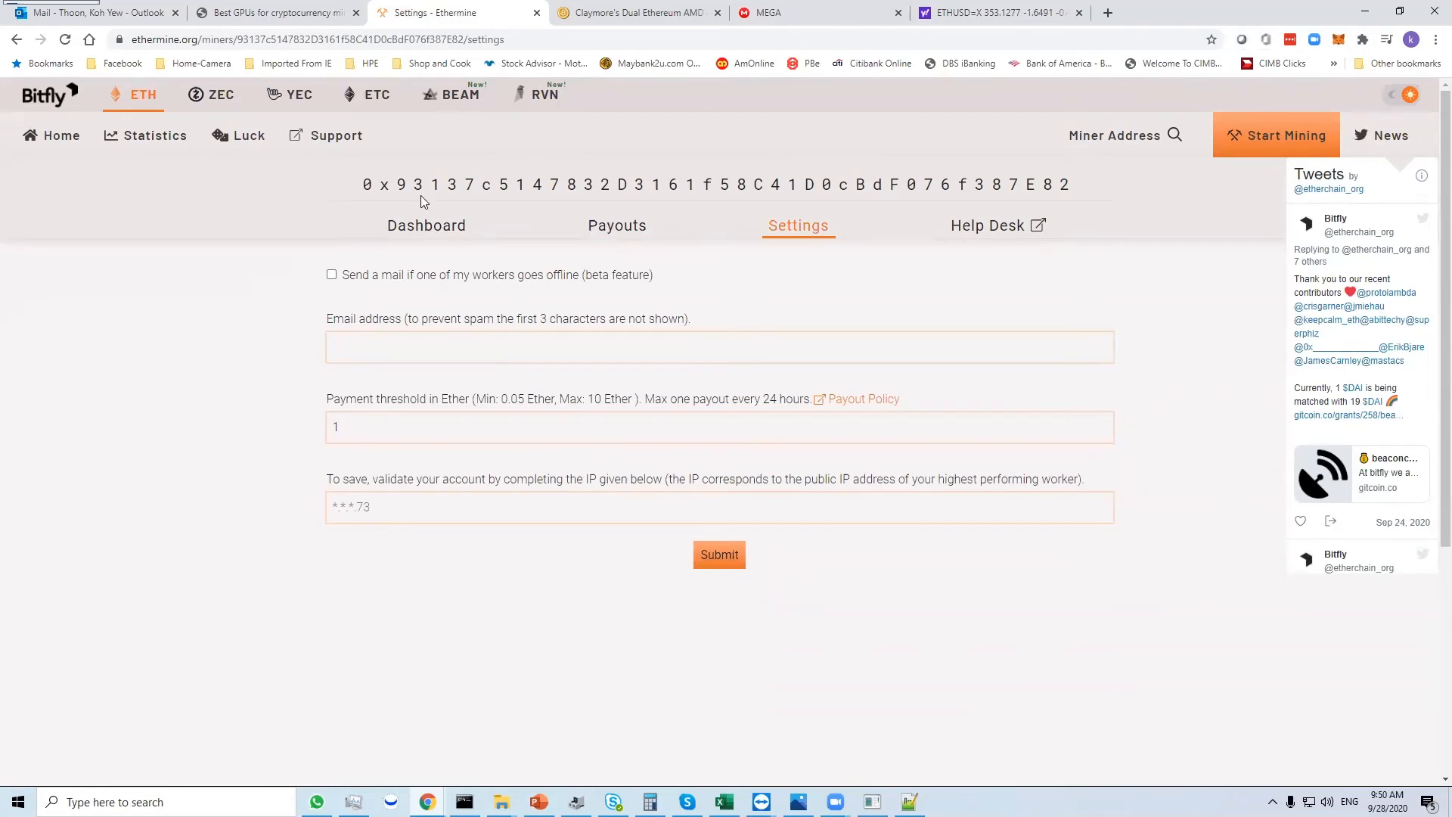
click(411, 428)
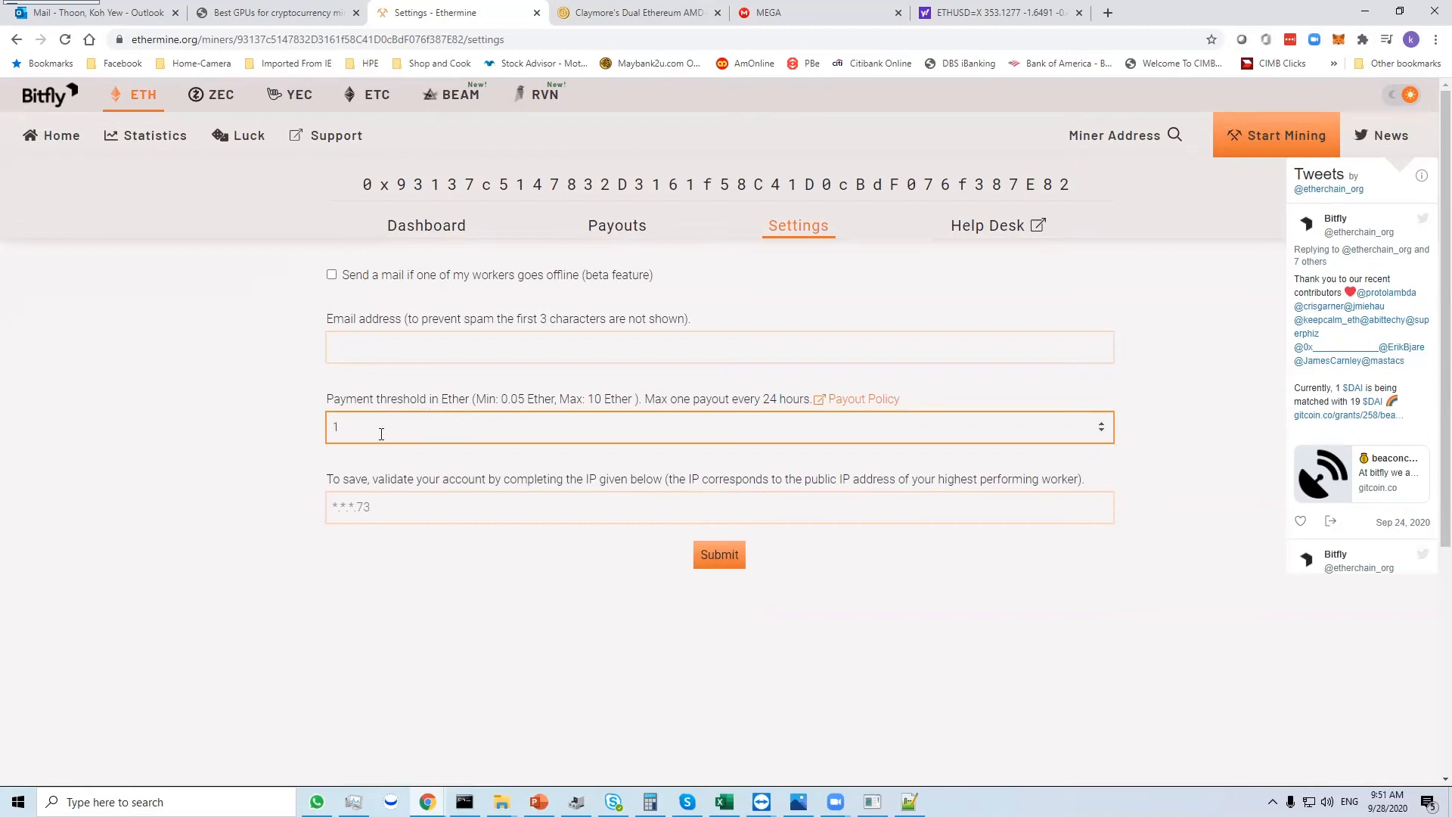
click(966, 237)
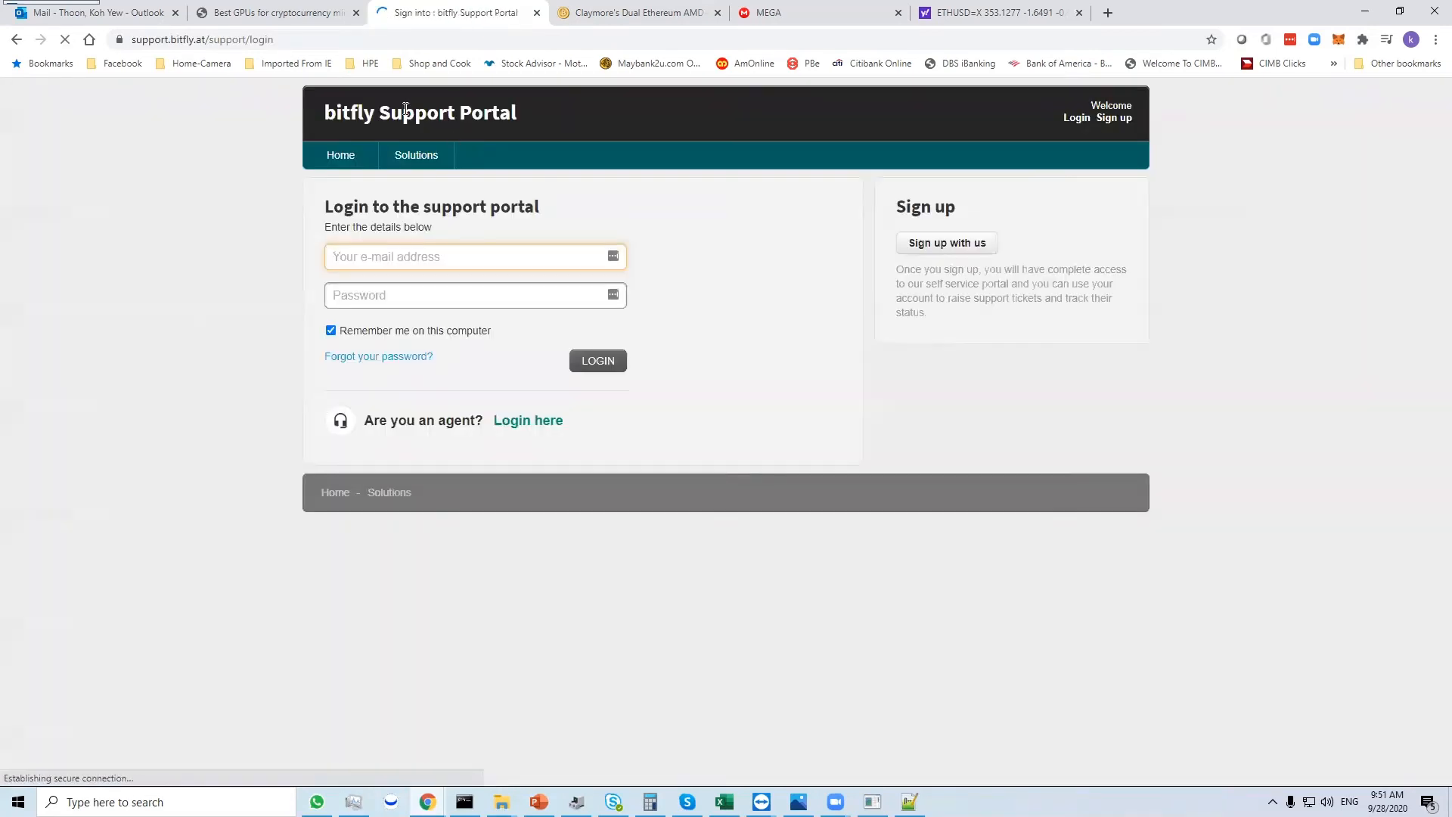
click(16, 39)
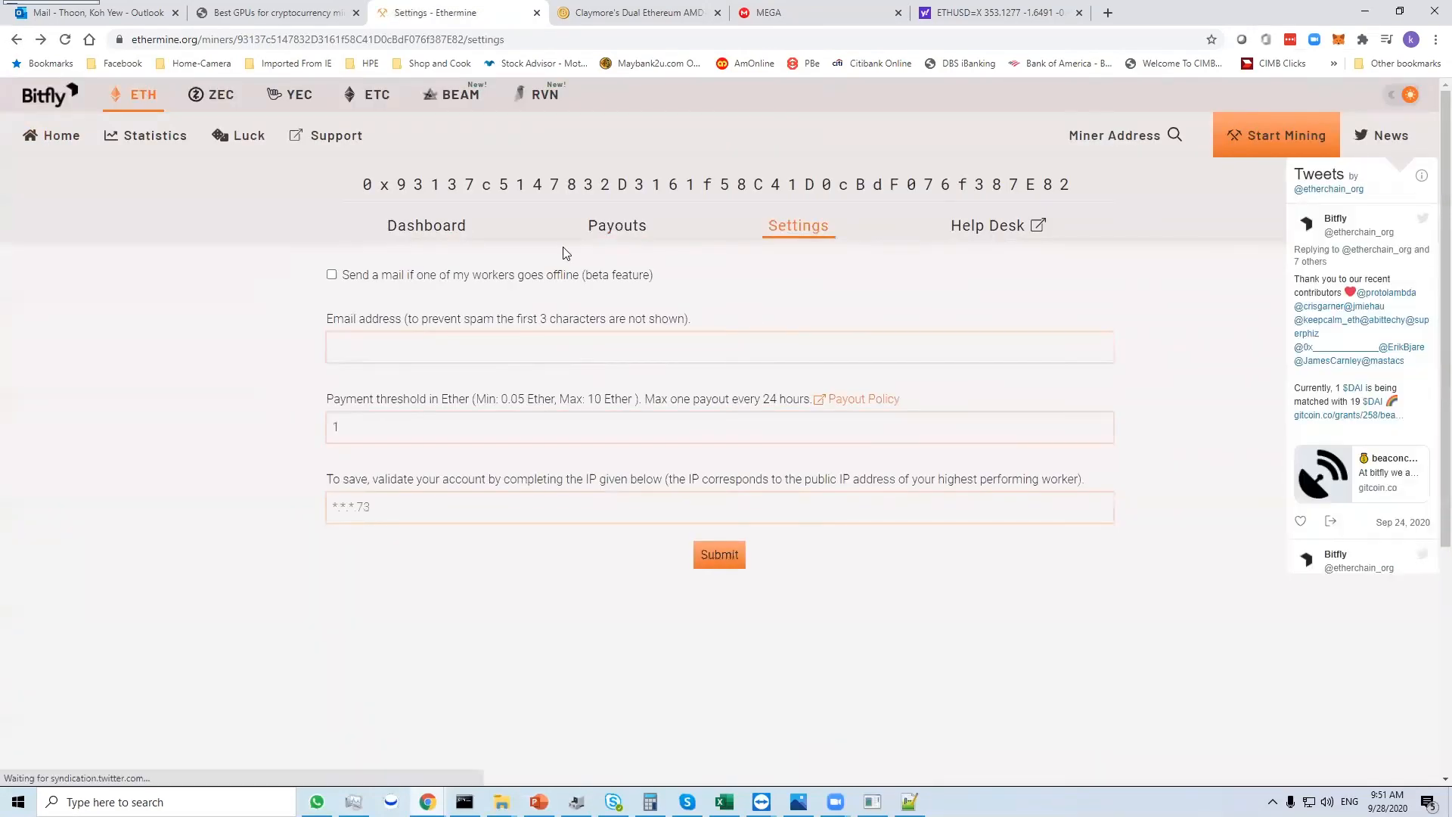
- Recheck the dashboard's statistics and active workers, and view the Claymore miner console's live output before minimizing it
click(390, 239)
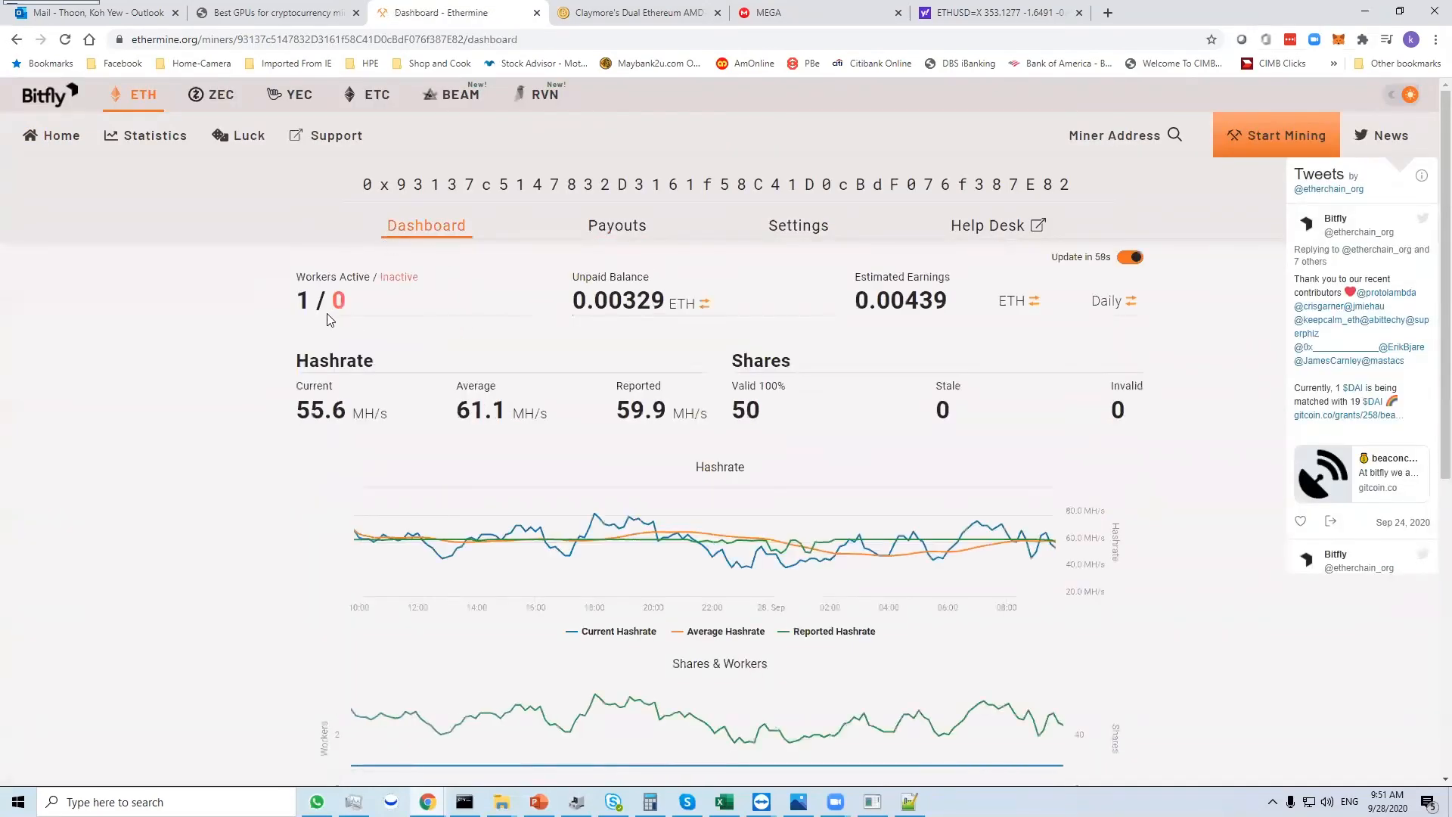
scroll(259, 349, down, 1)
scroll(260, 350, down, 7)
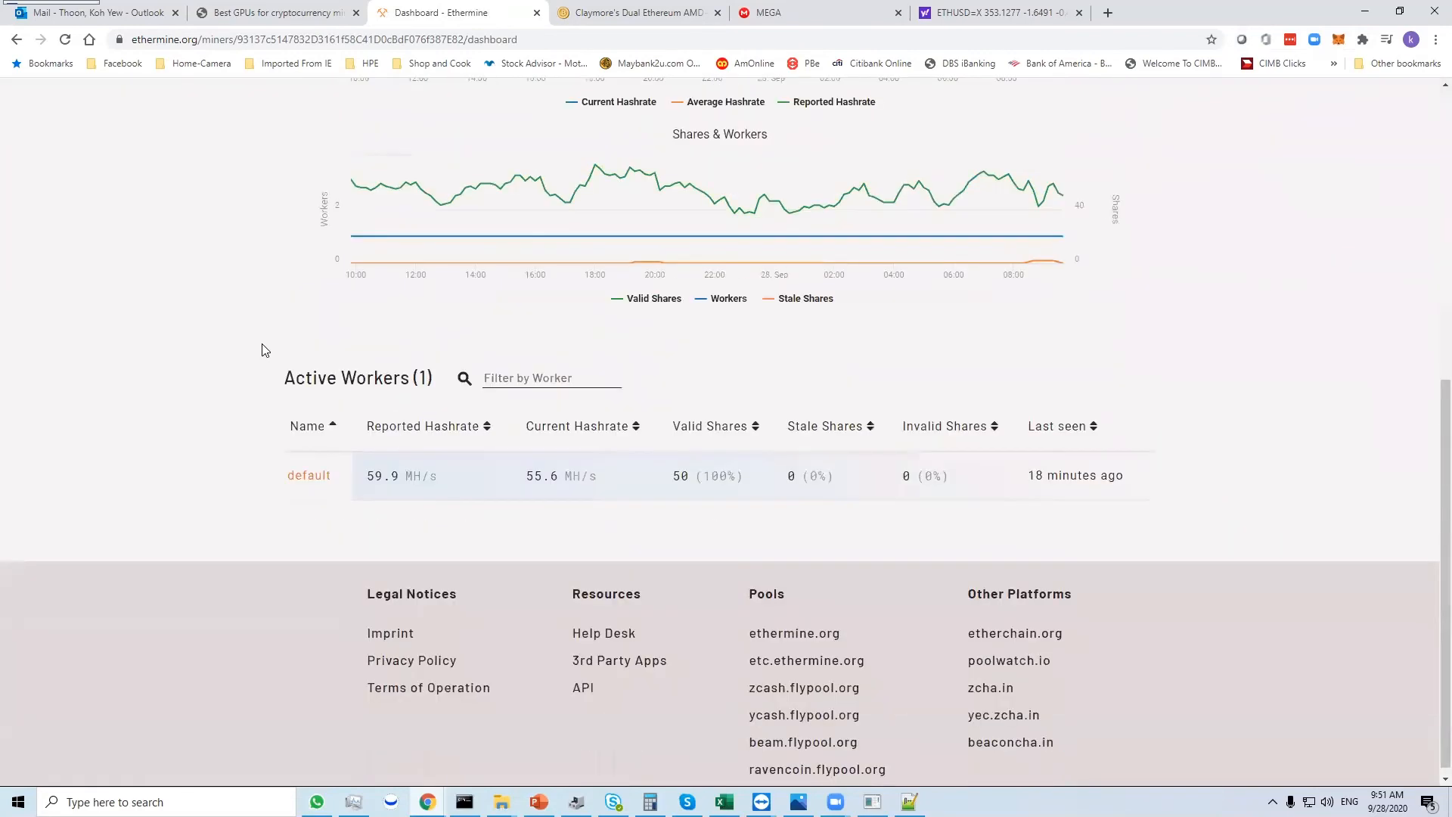
scroll(373, 355, up, 7)
scroll(387, 363, up, 1)
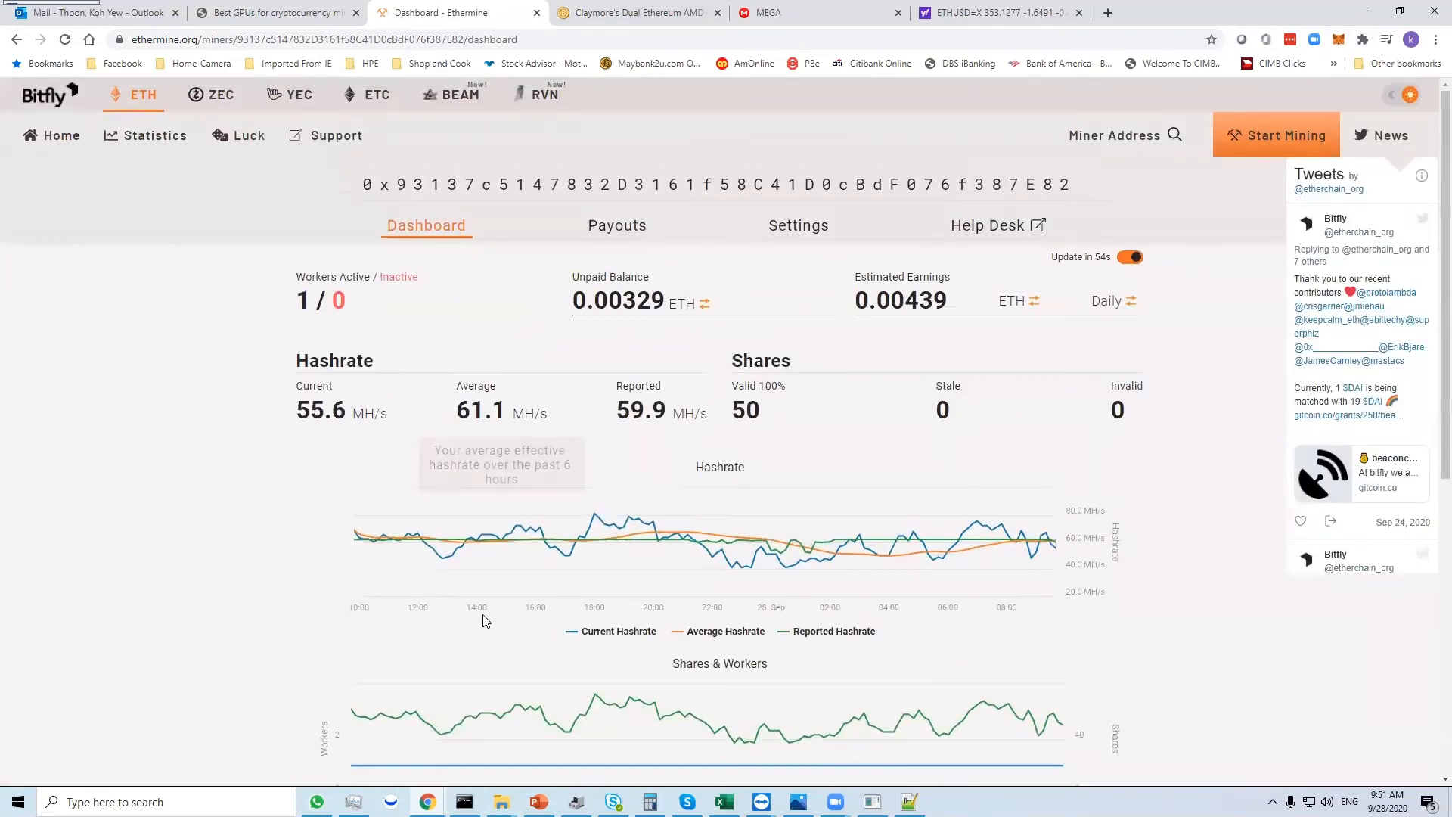
click(872, 802)
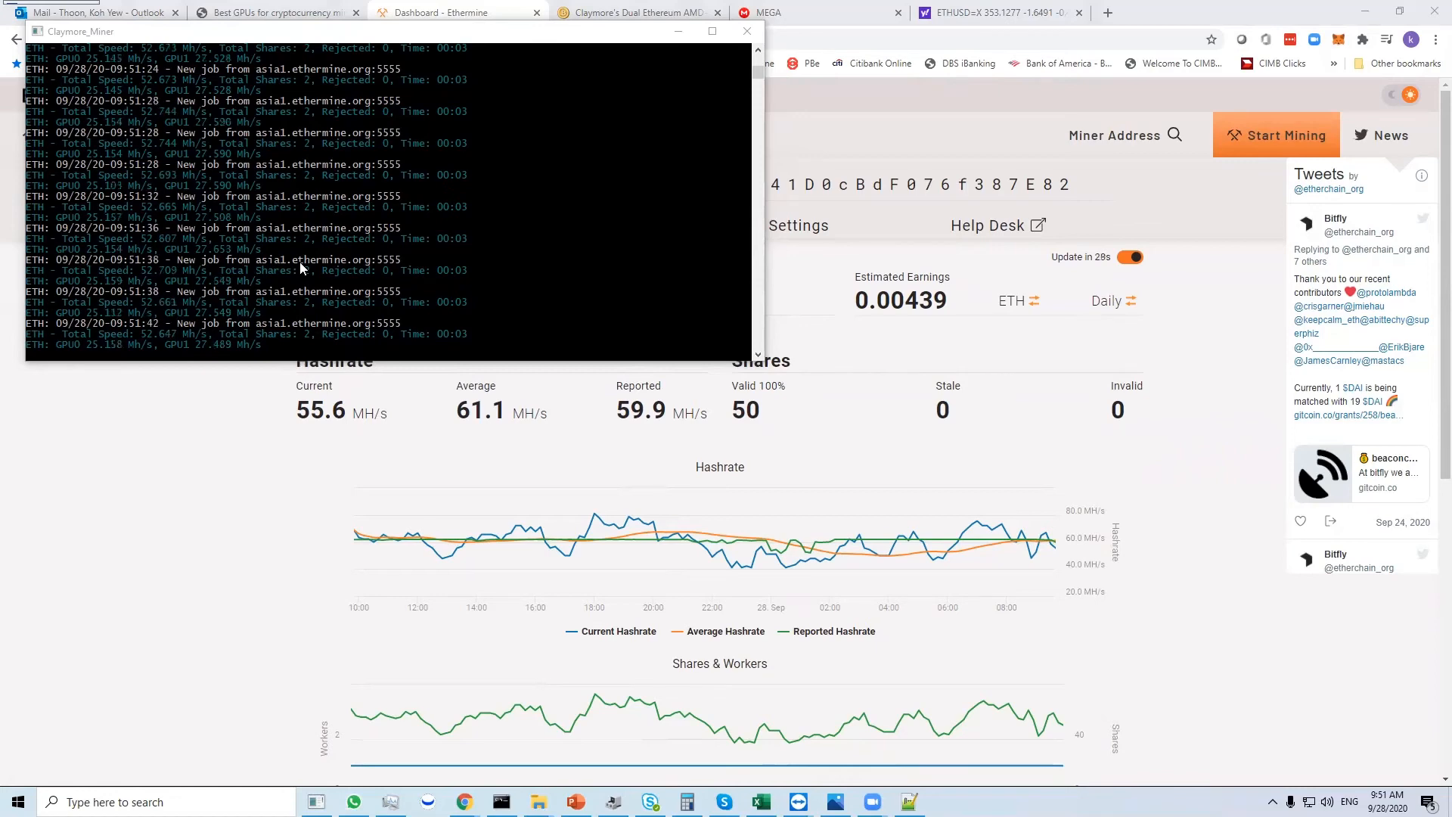
click(678, 31)
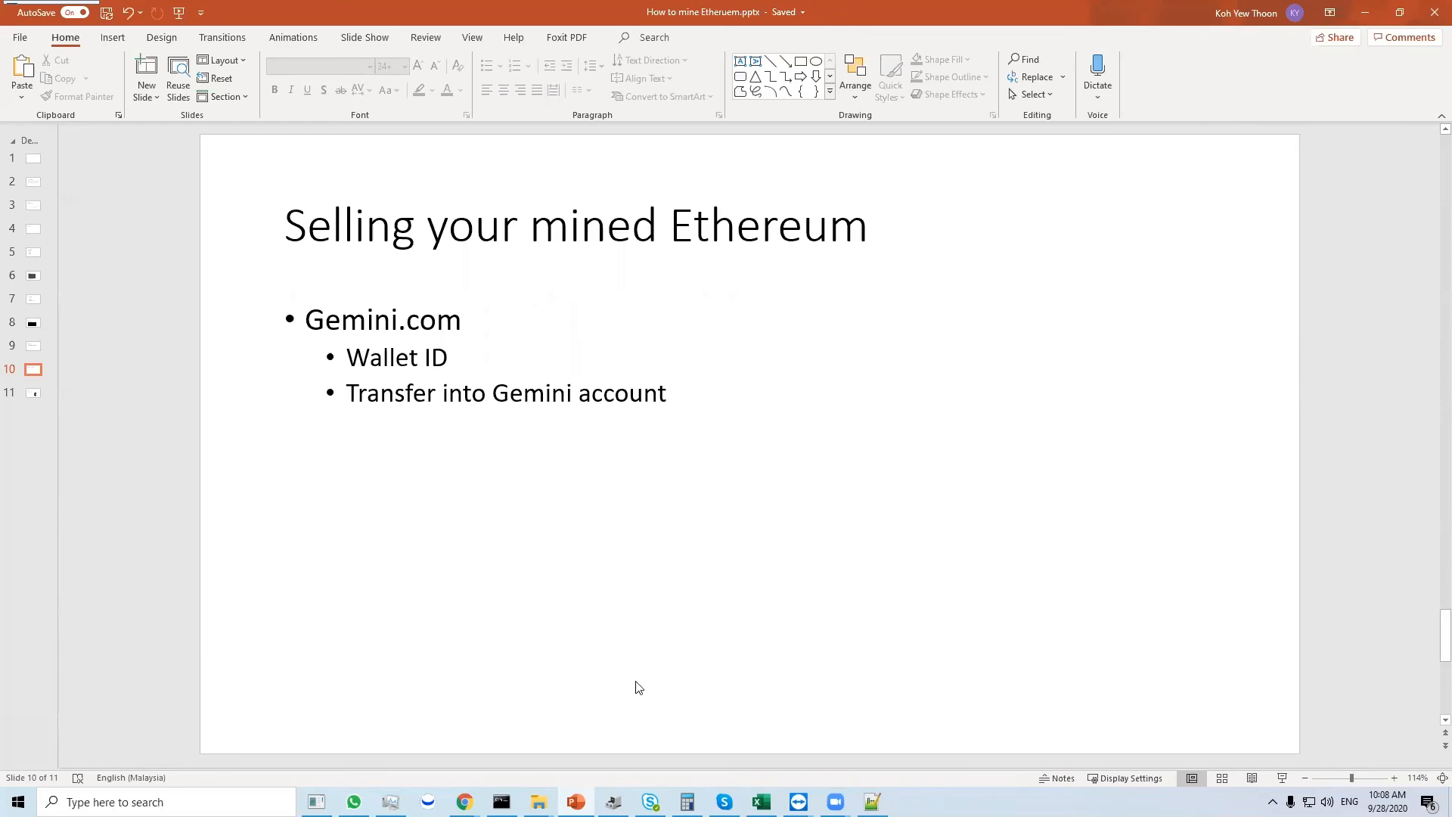
- Switch to the Gemini tab in Chrome, visit the gemini.com home page, and return to the exchange's market page
mouse_move(465, 801)
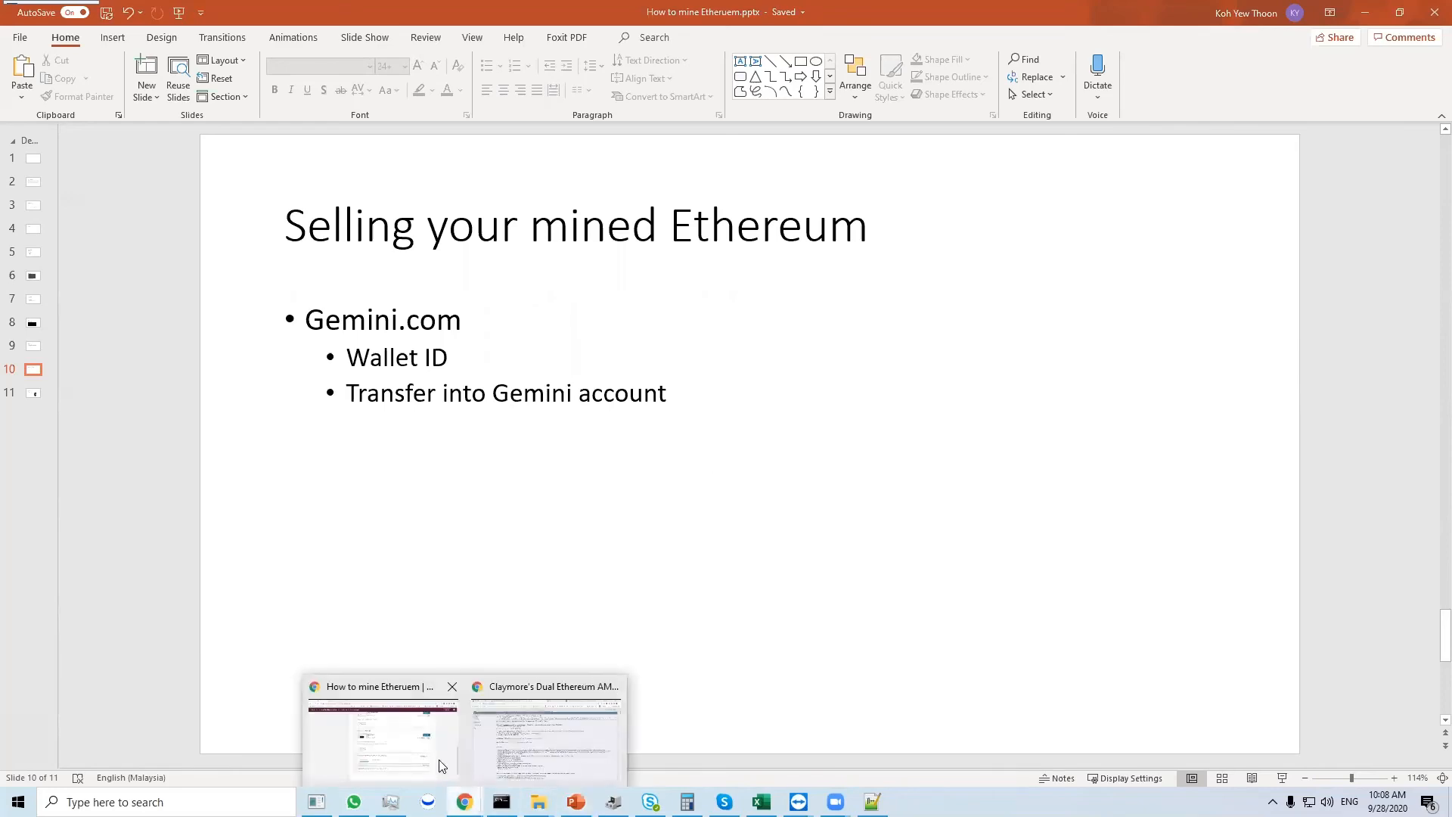
click(544, 737)
click(1103, 15)
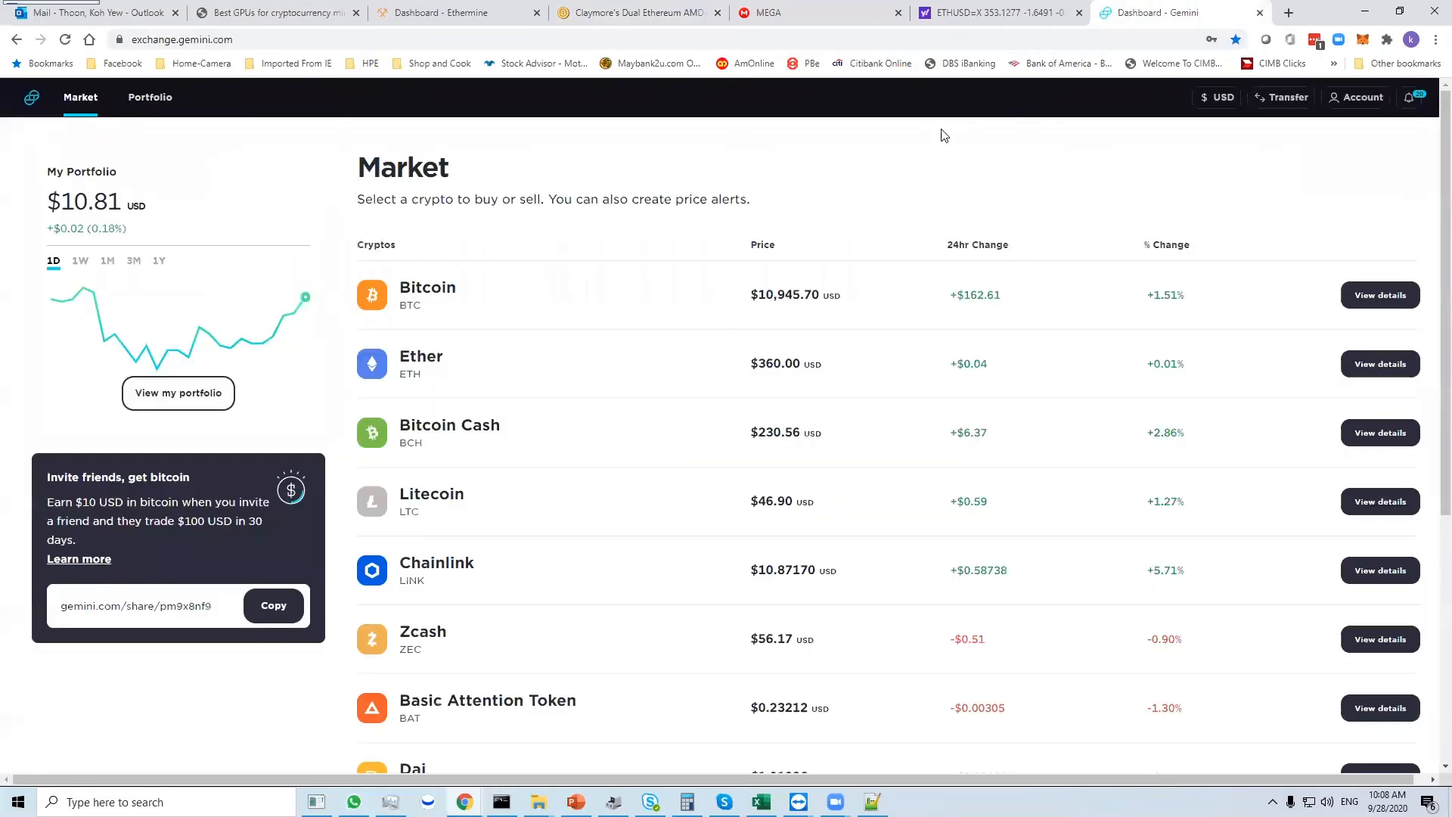
click(807, 44)
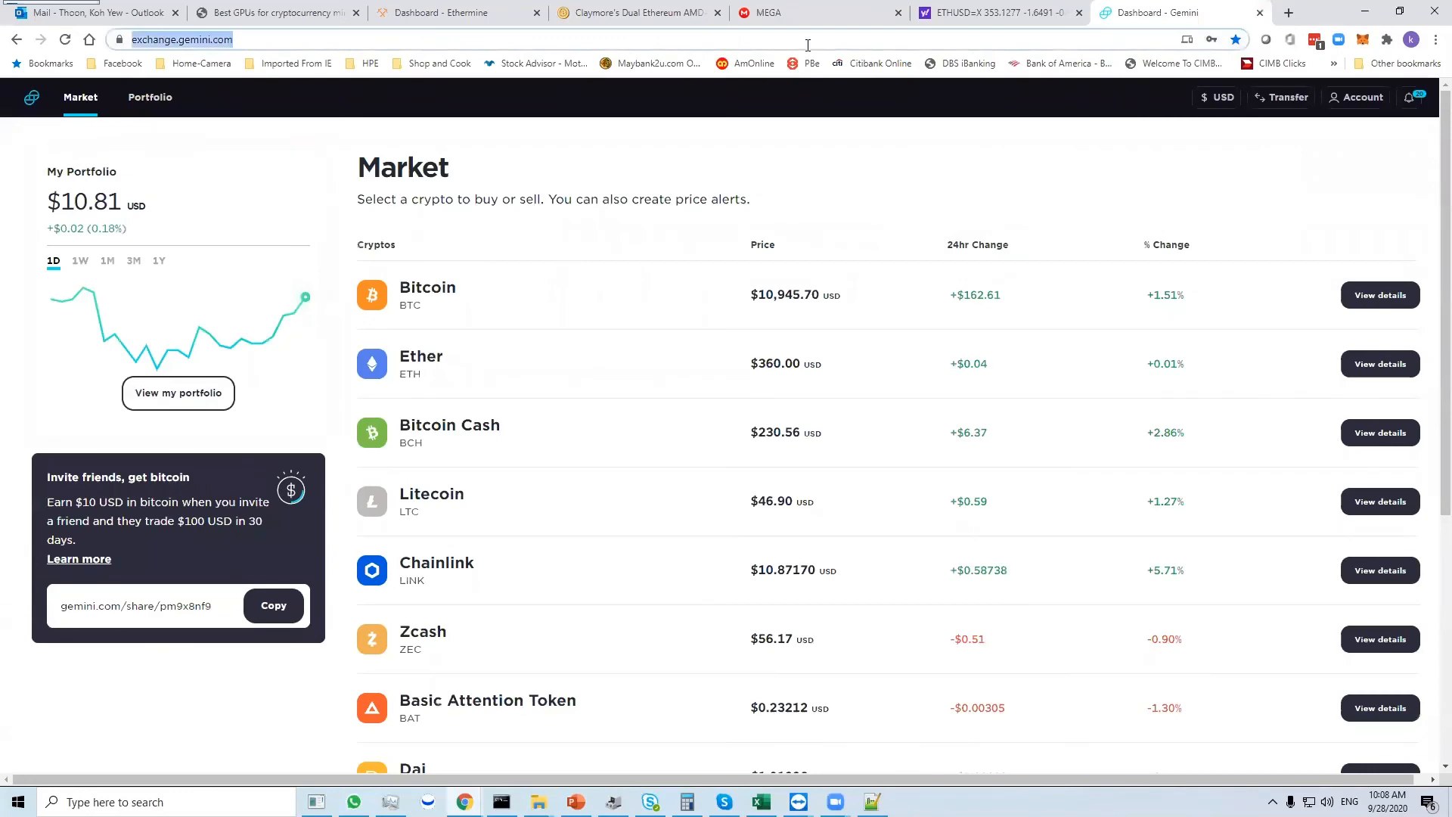
text(gemin)
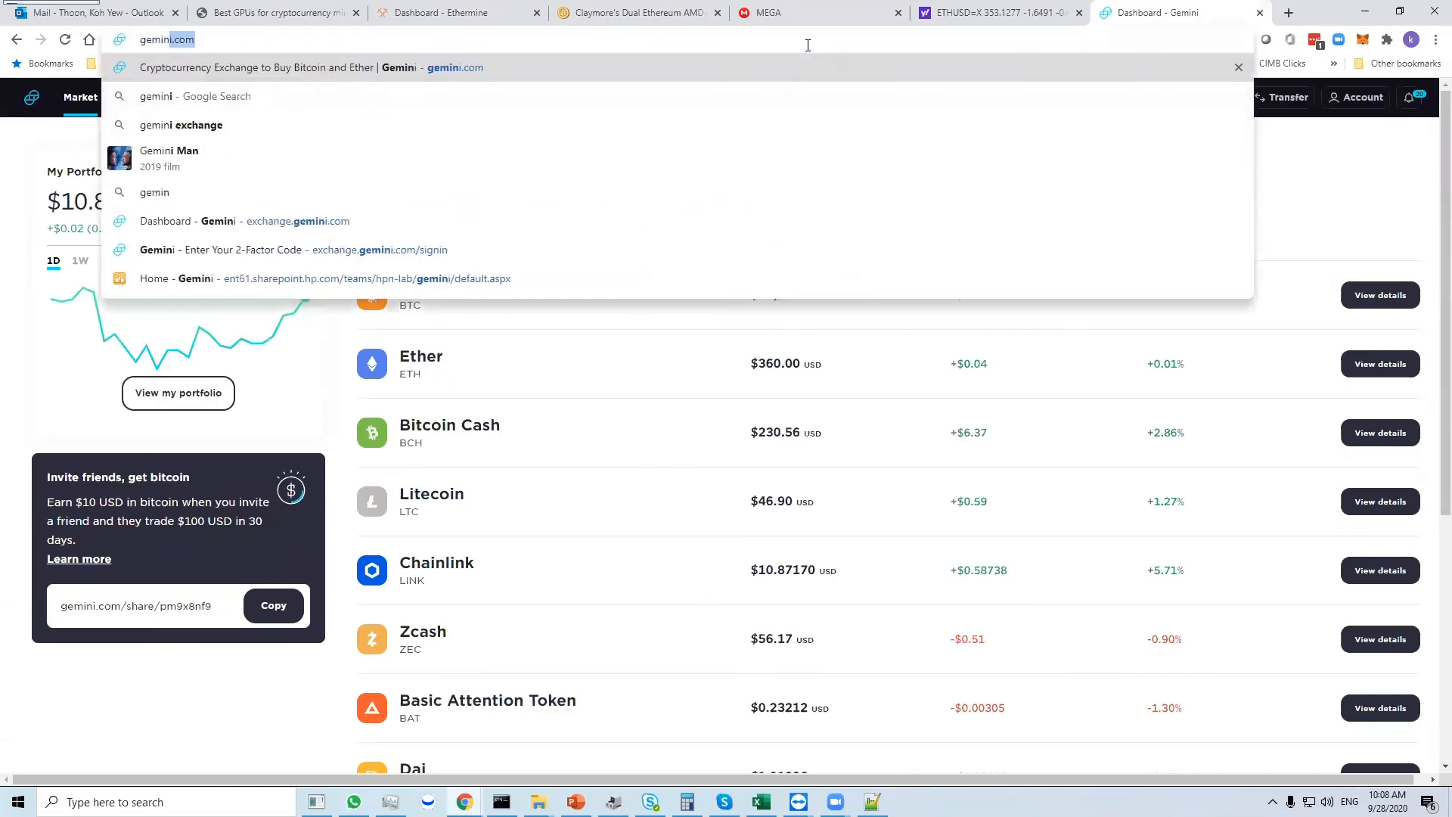
text(i.c)
key(Return)
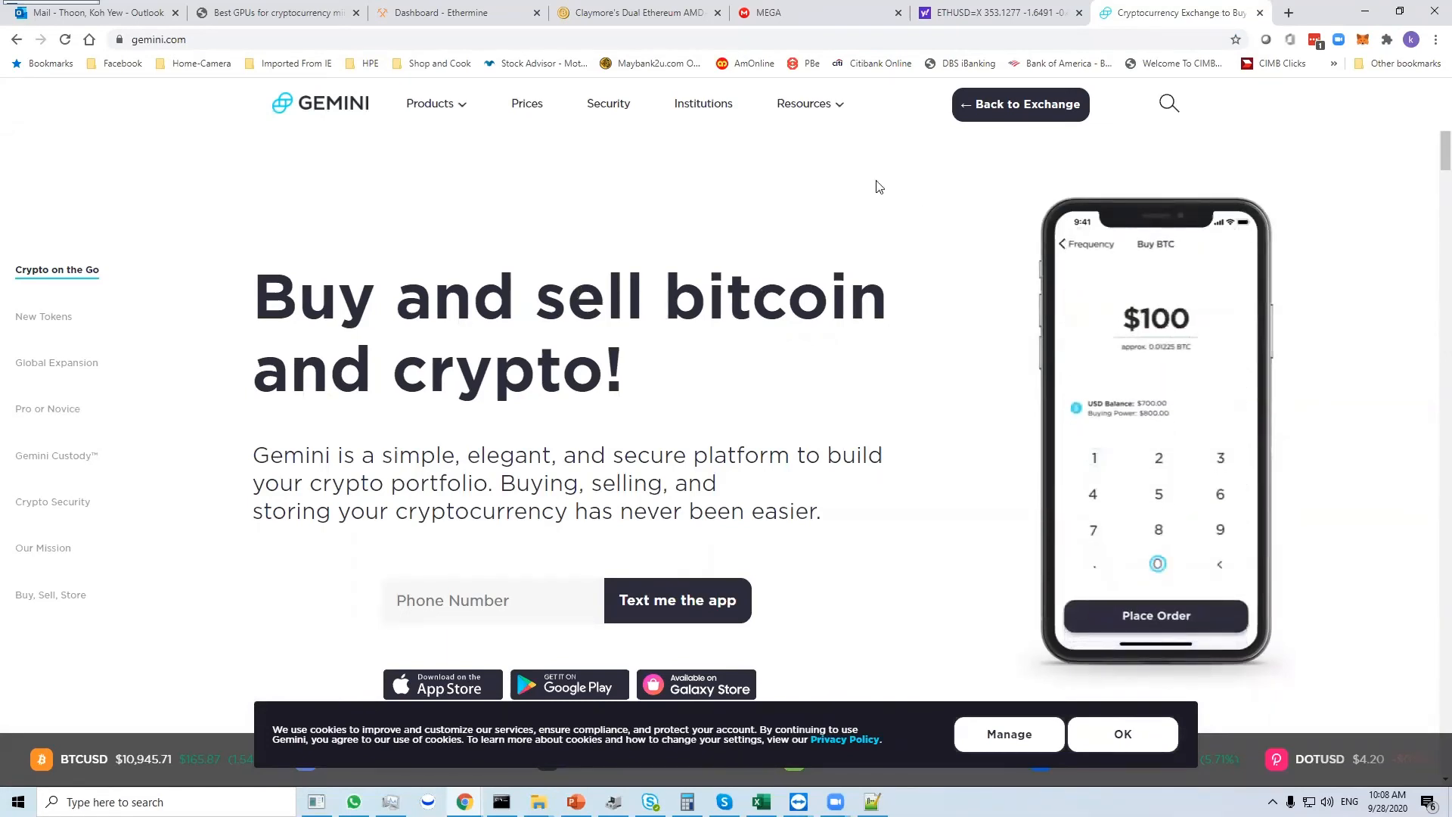
click(976, 104)
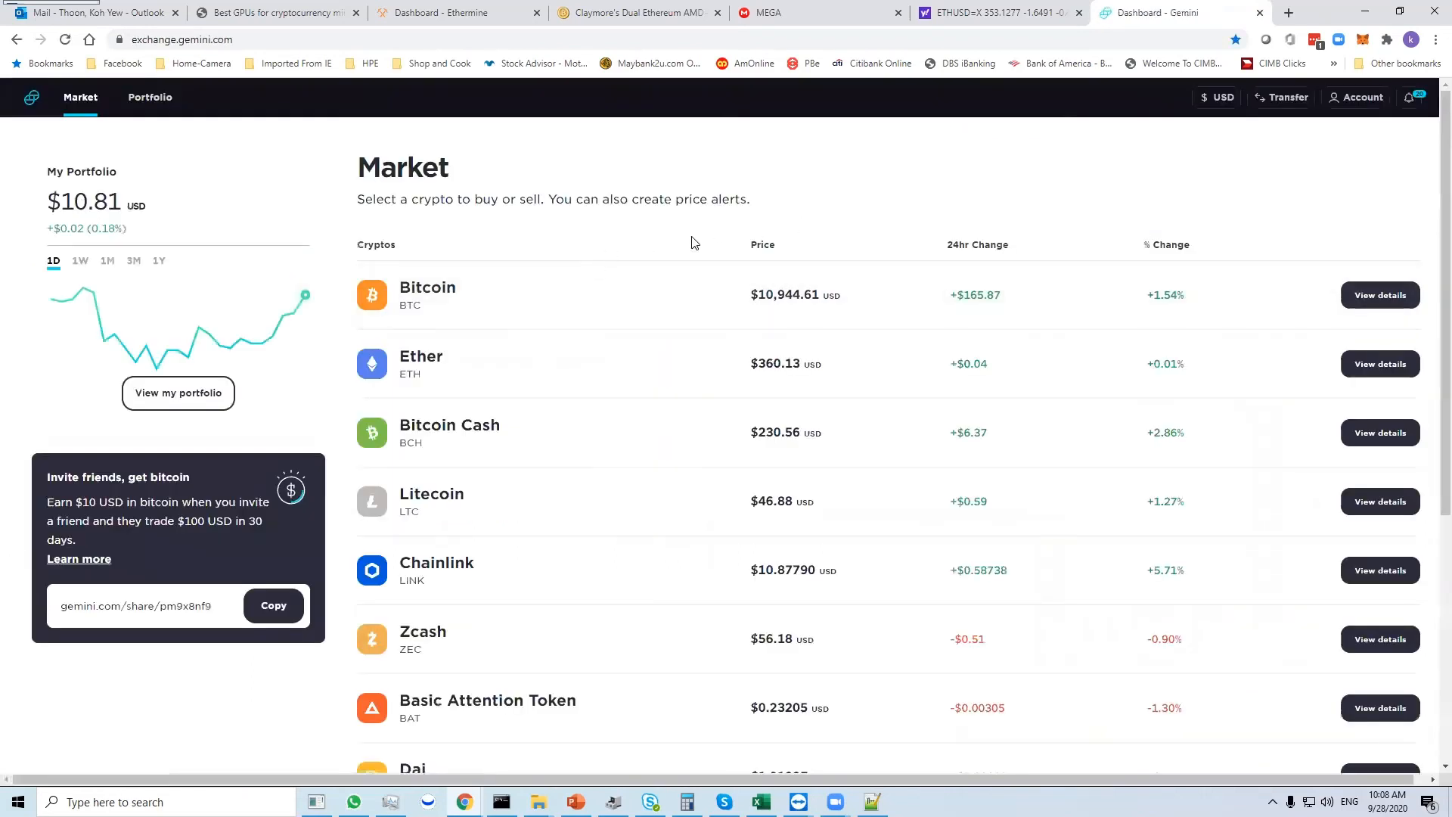
- View the Gemini account options and open the transfer page for depositing funds into Gemini
click(1361, 98)
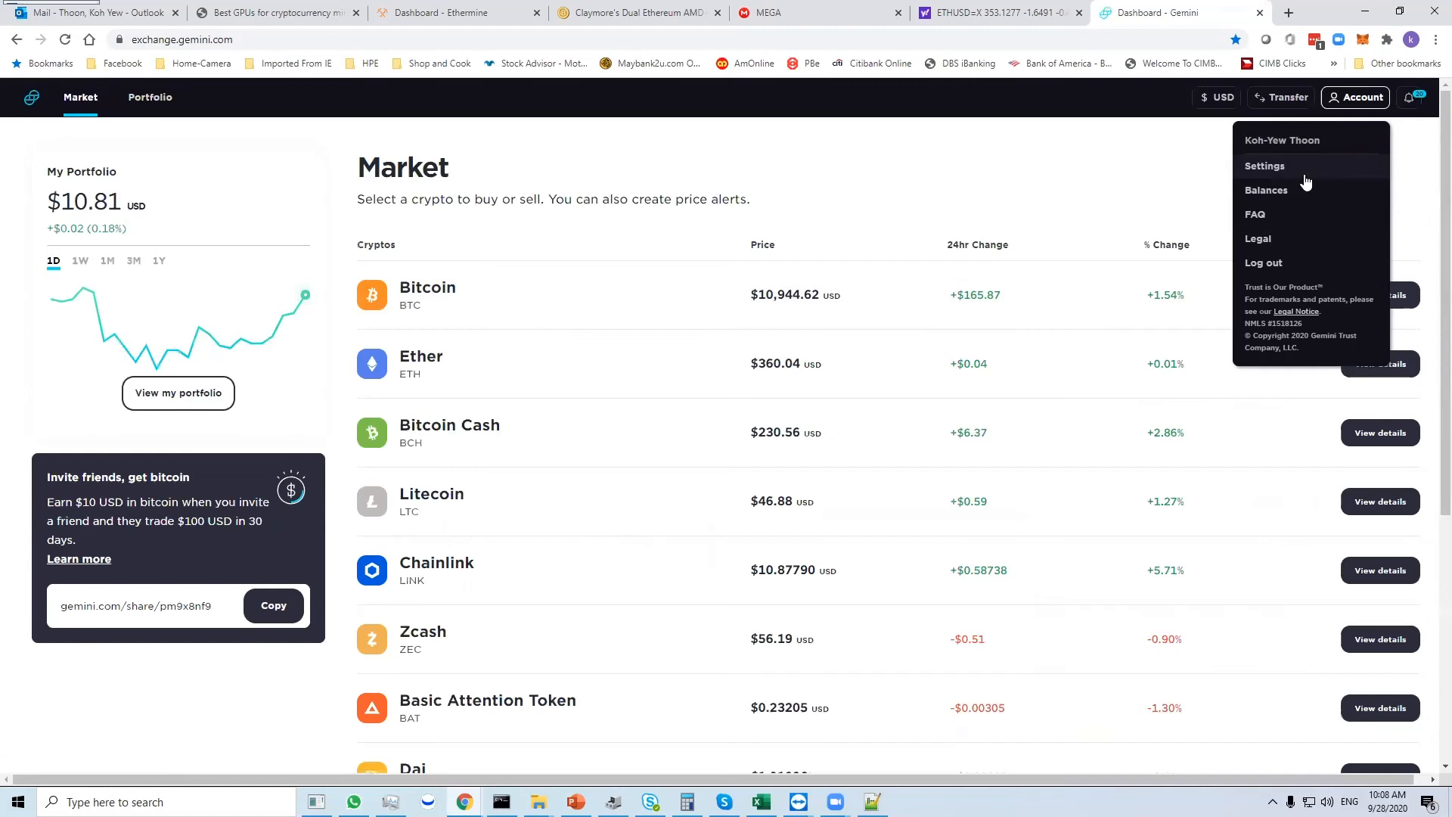
click(1220, 199)
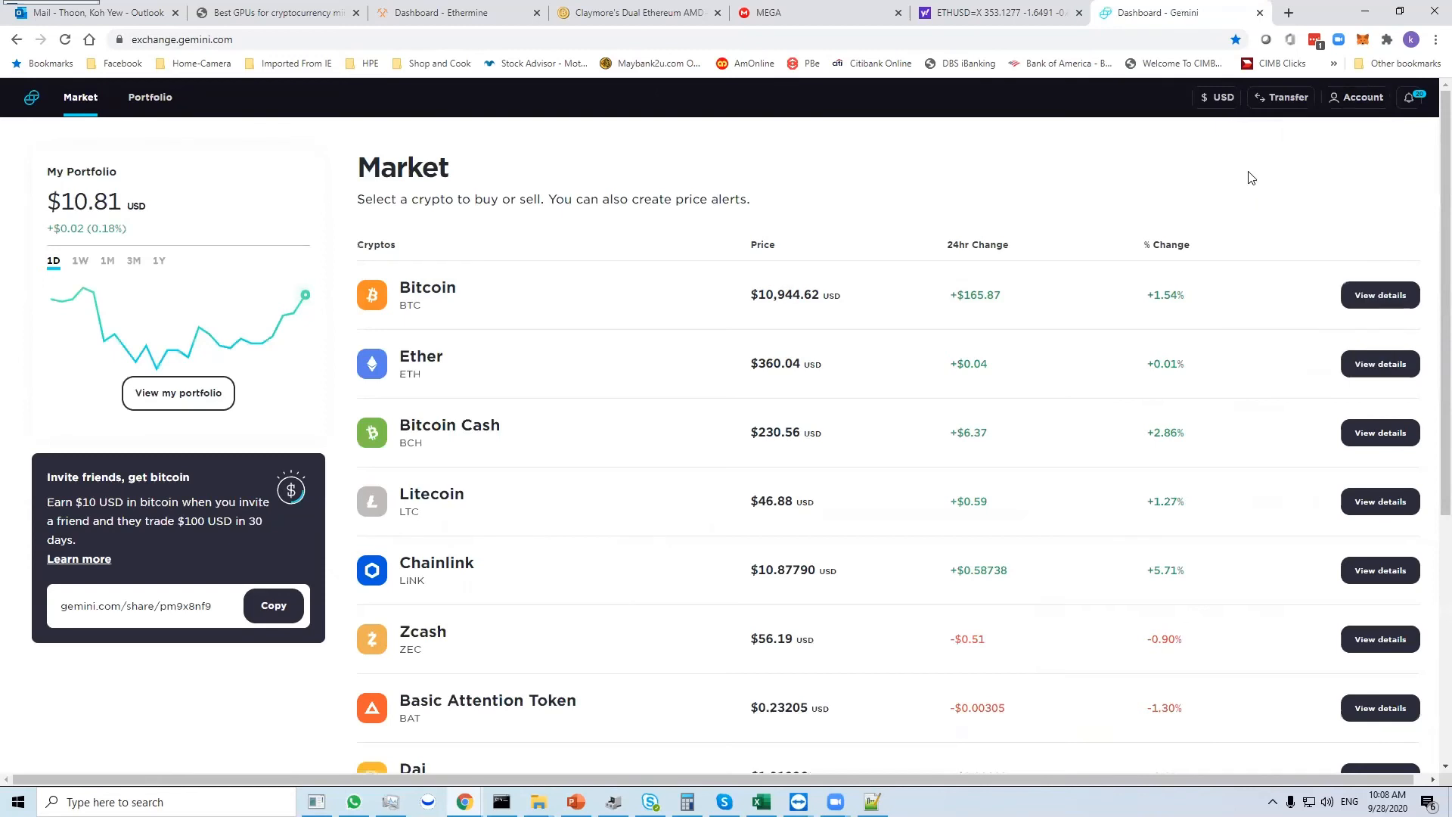
click(1300, 105)
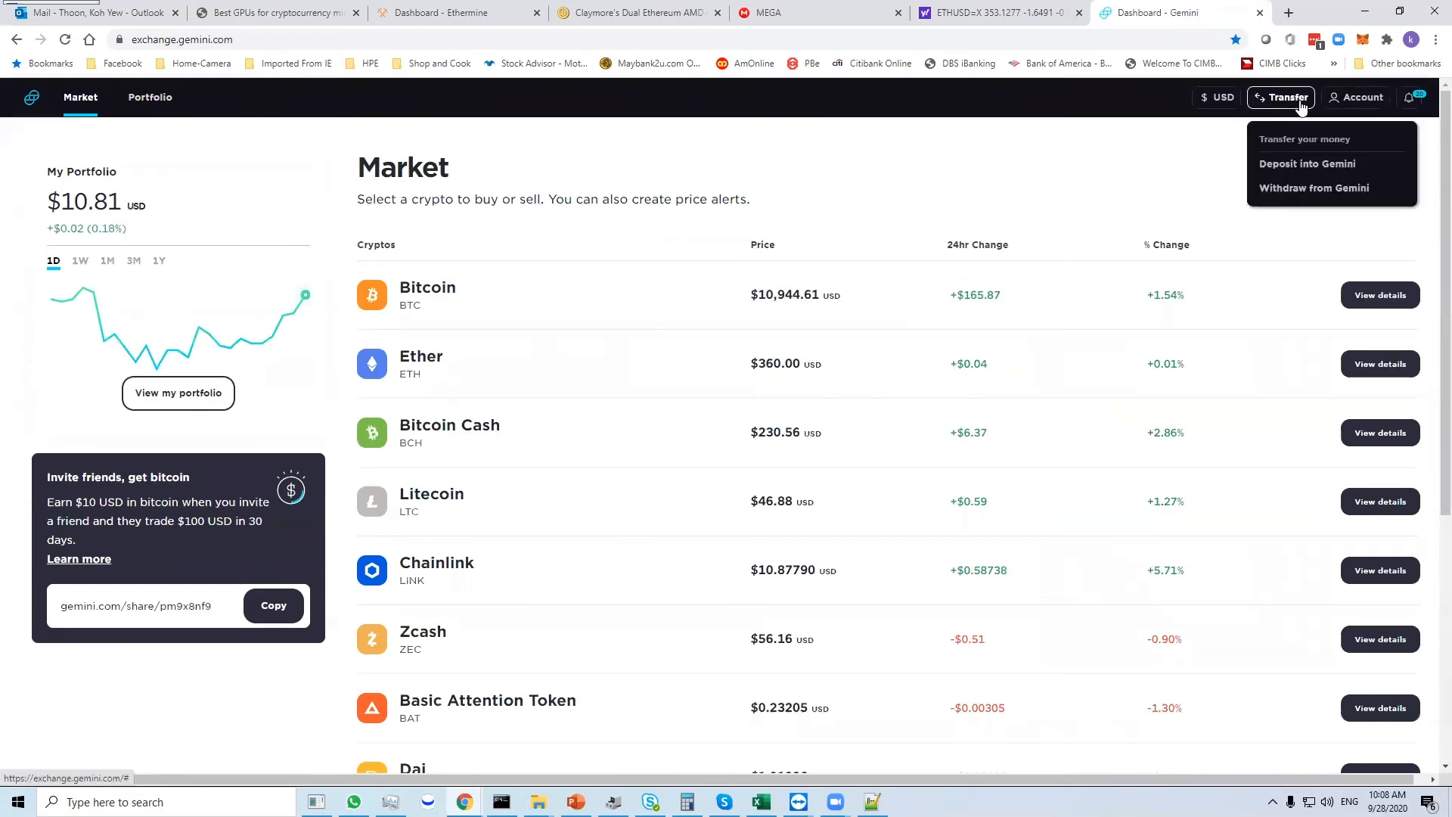
click(1298, 168)
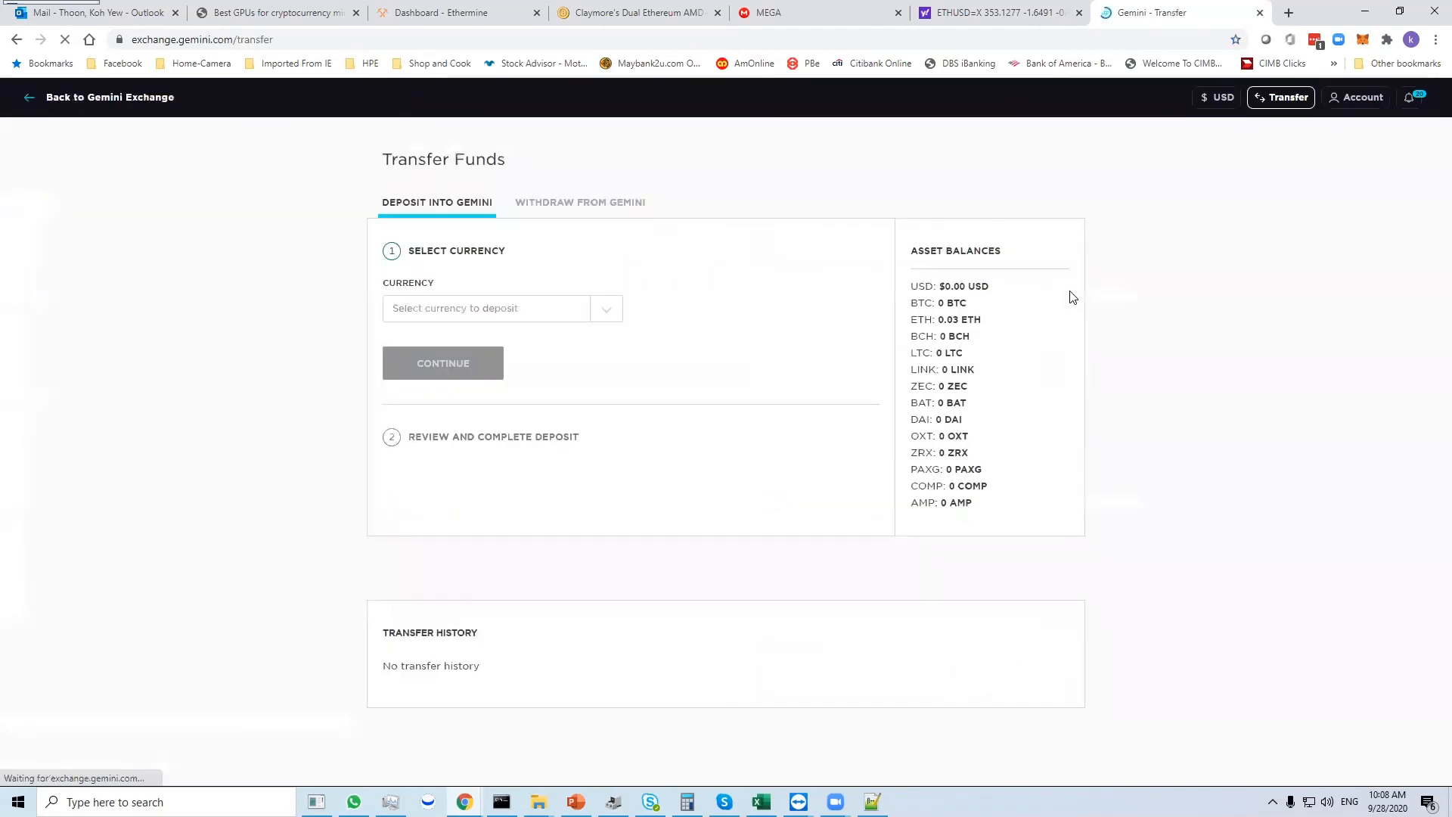
- Choose ETH as the deposit currency, continue to the review stage, and select the full ETH deposit address
click(588, 310)
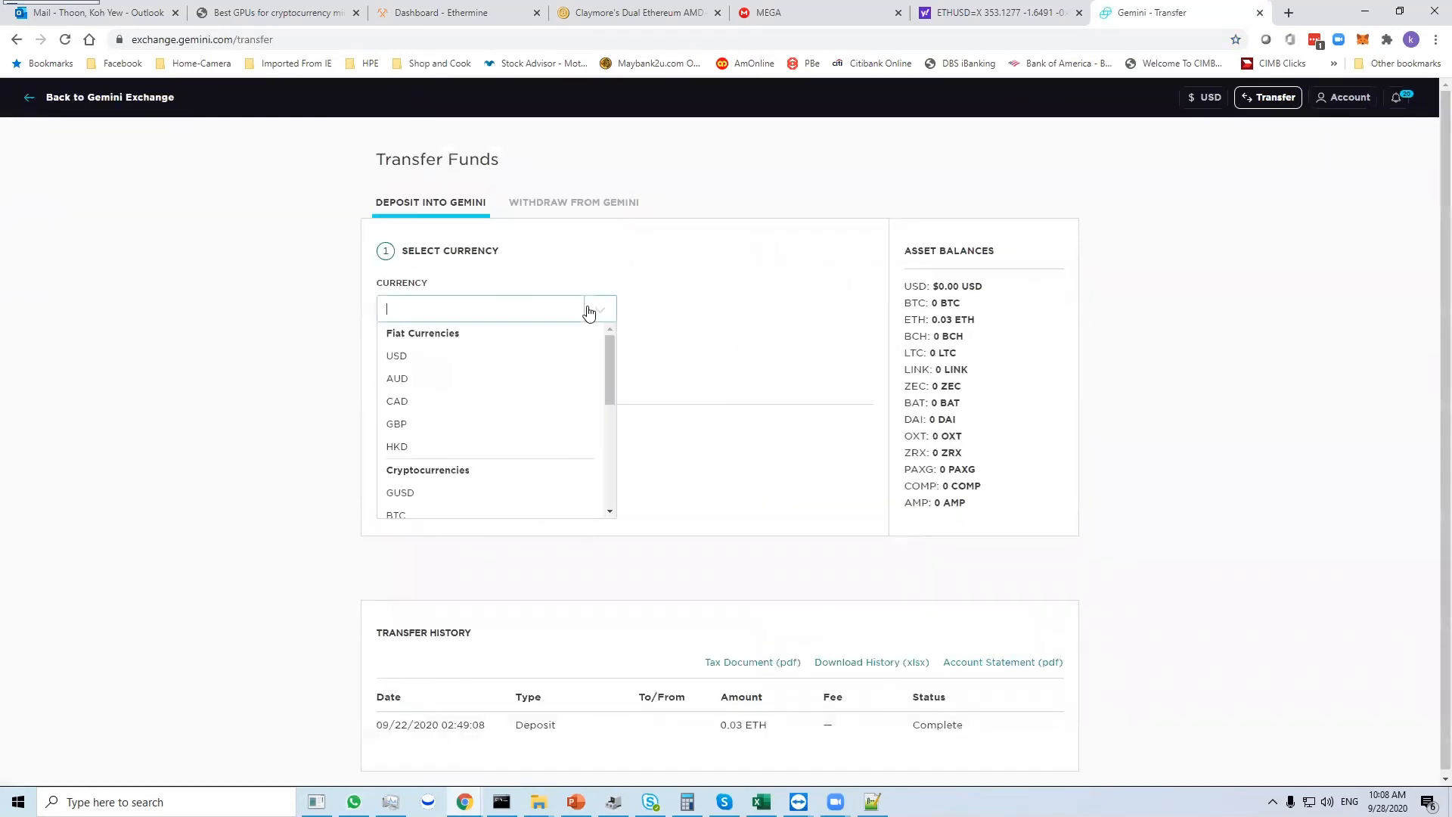
scroll(604, 374, down, 3)
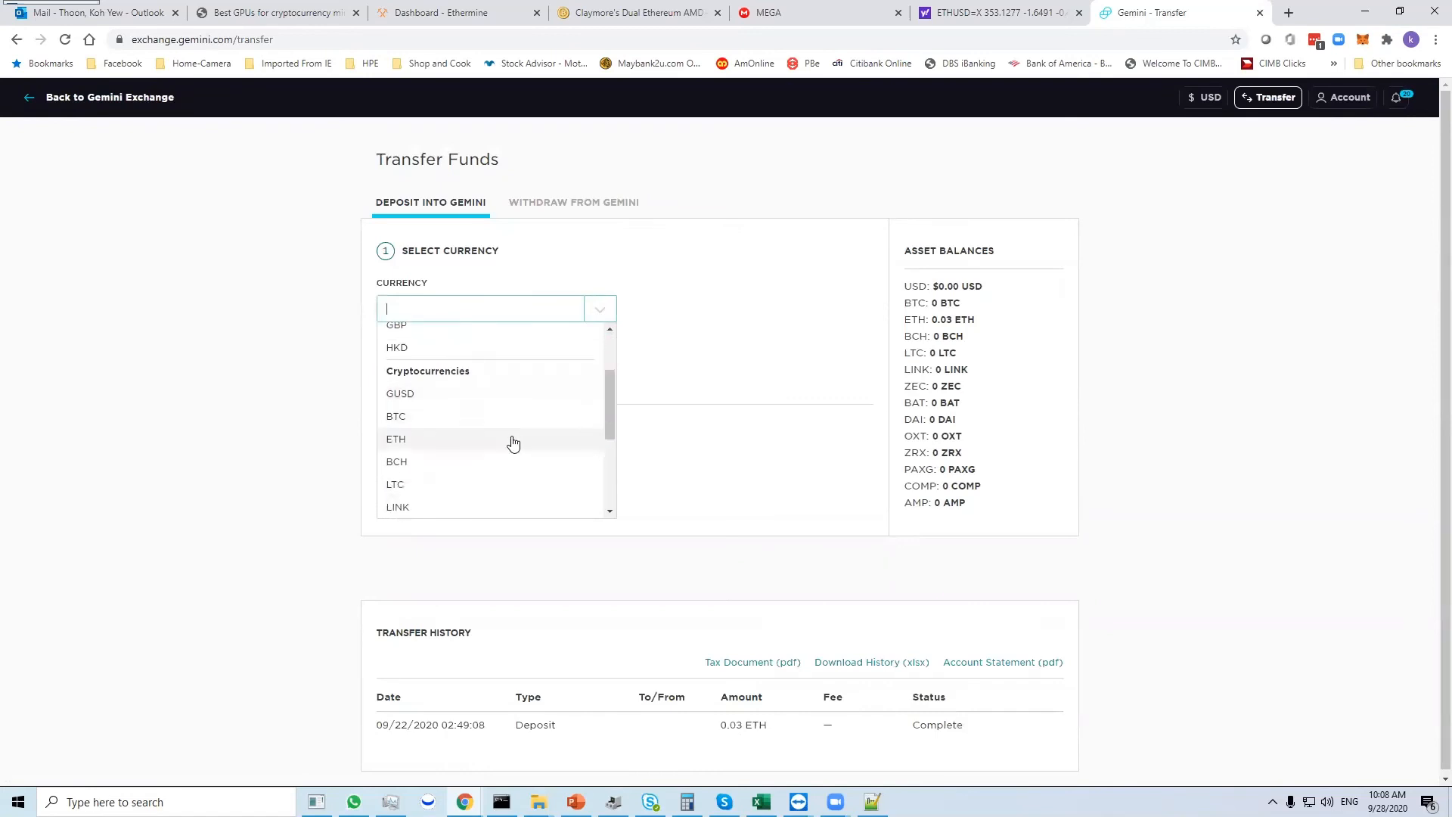
click(512, 443)
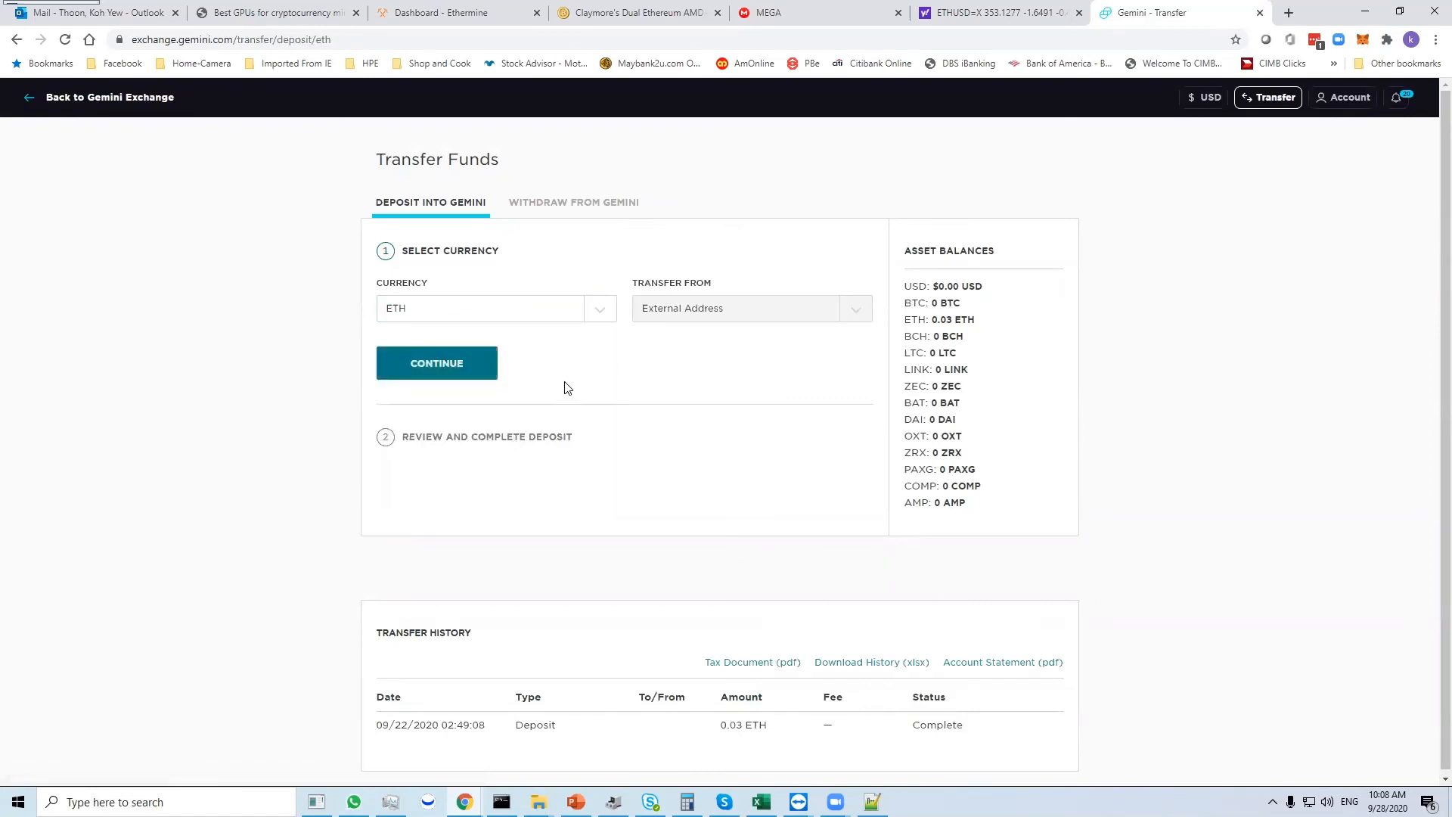
click(470, 373)
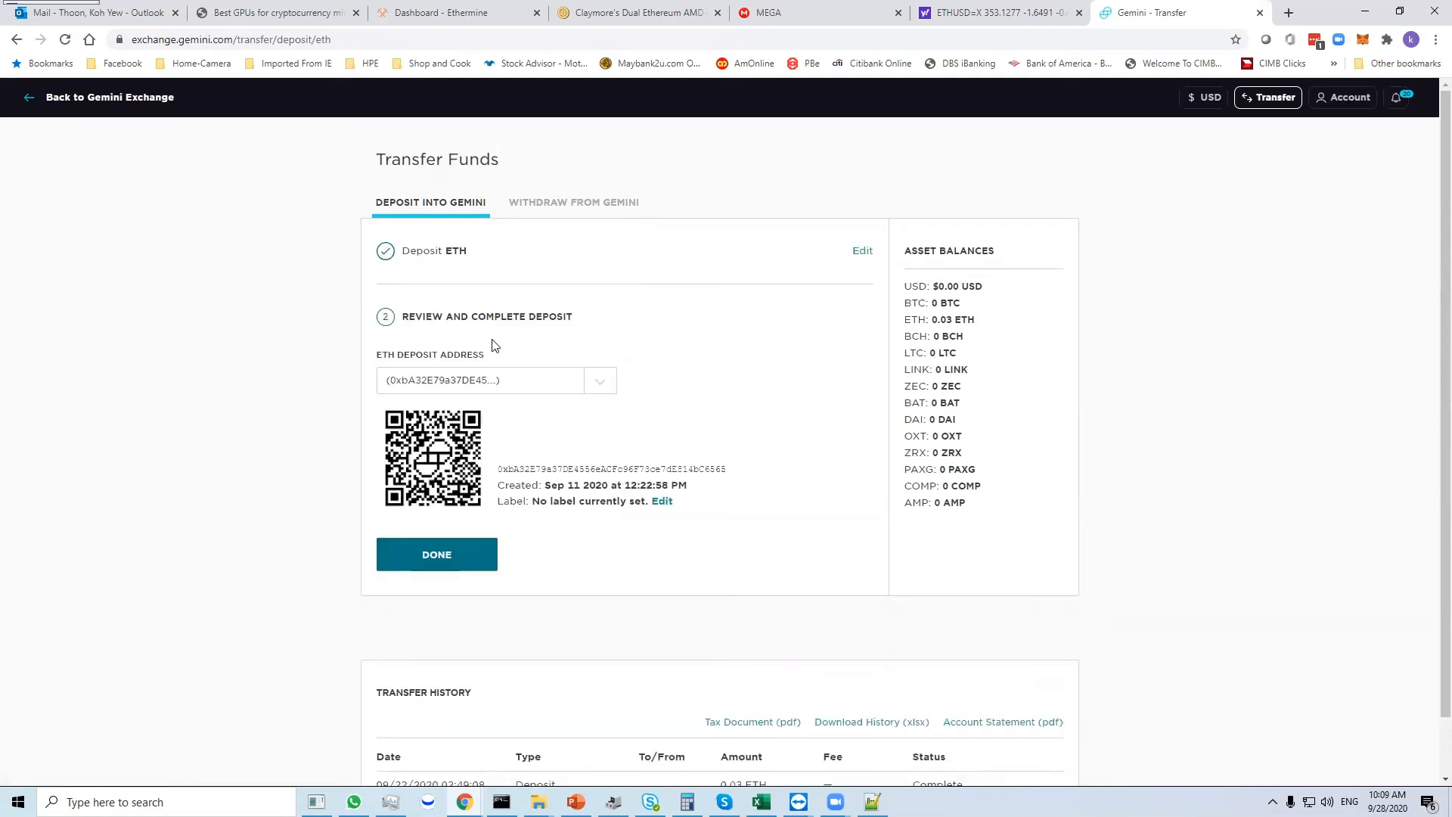
double_click(726, 468)
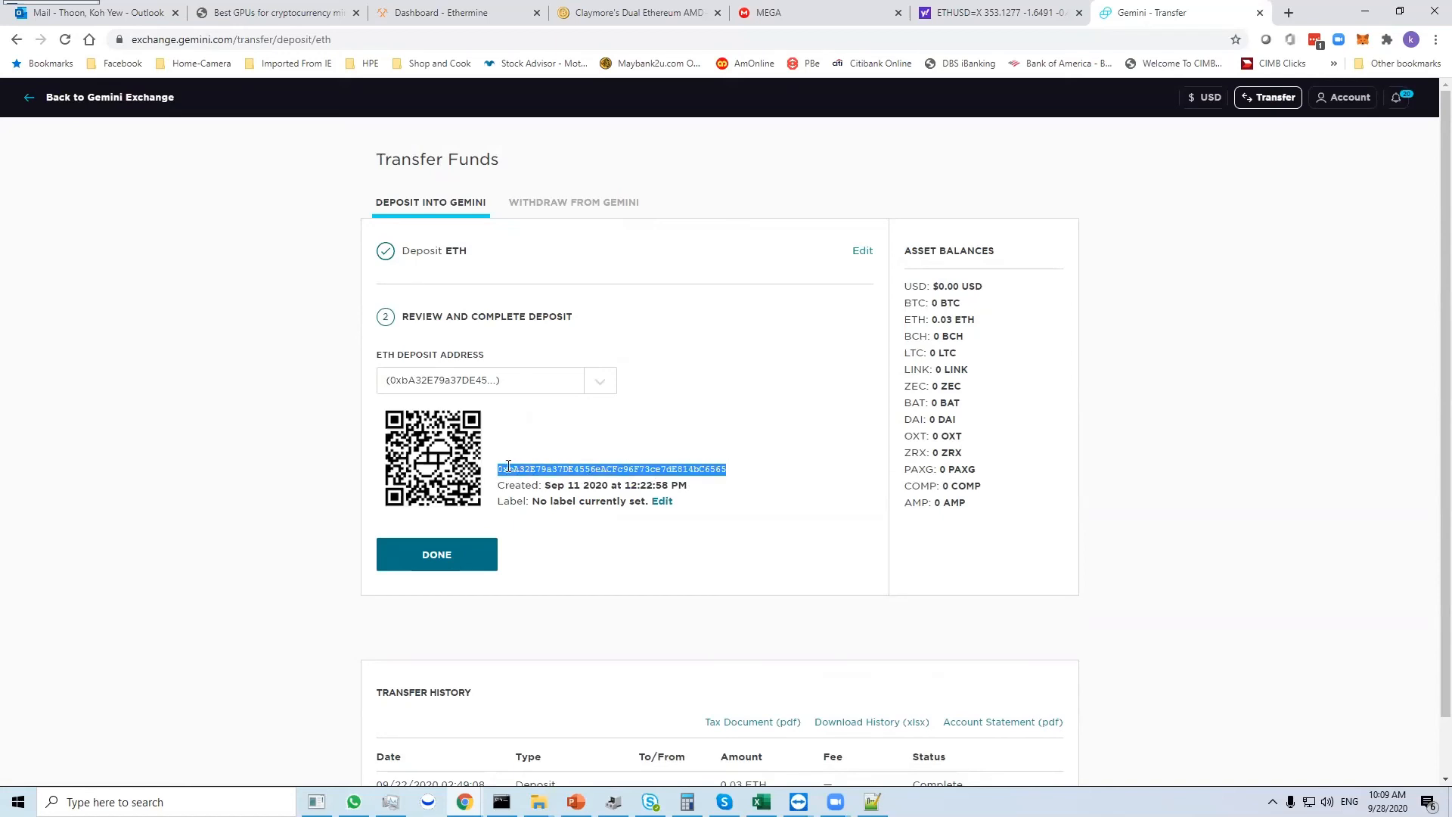
drag(499, 468, 724, 469)
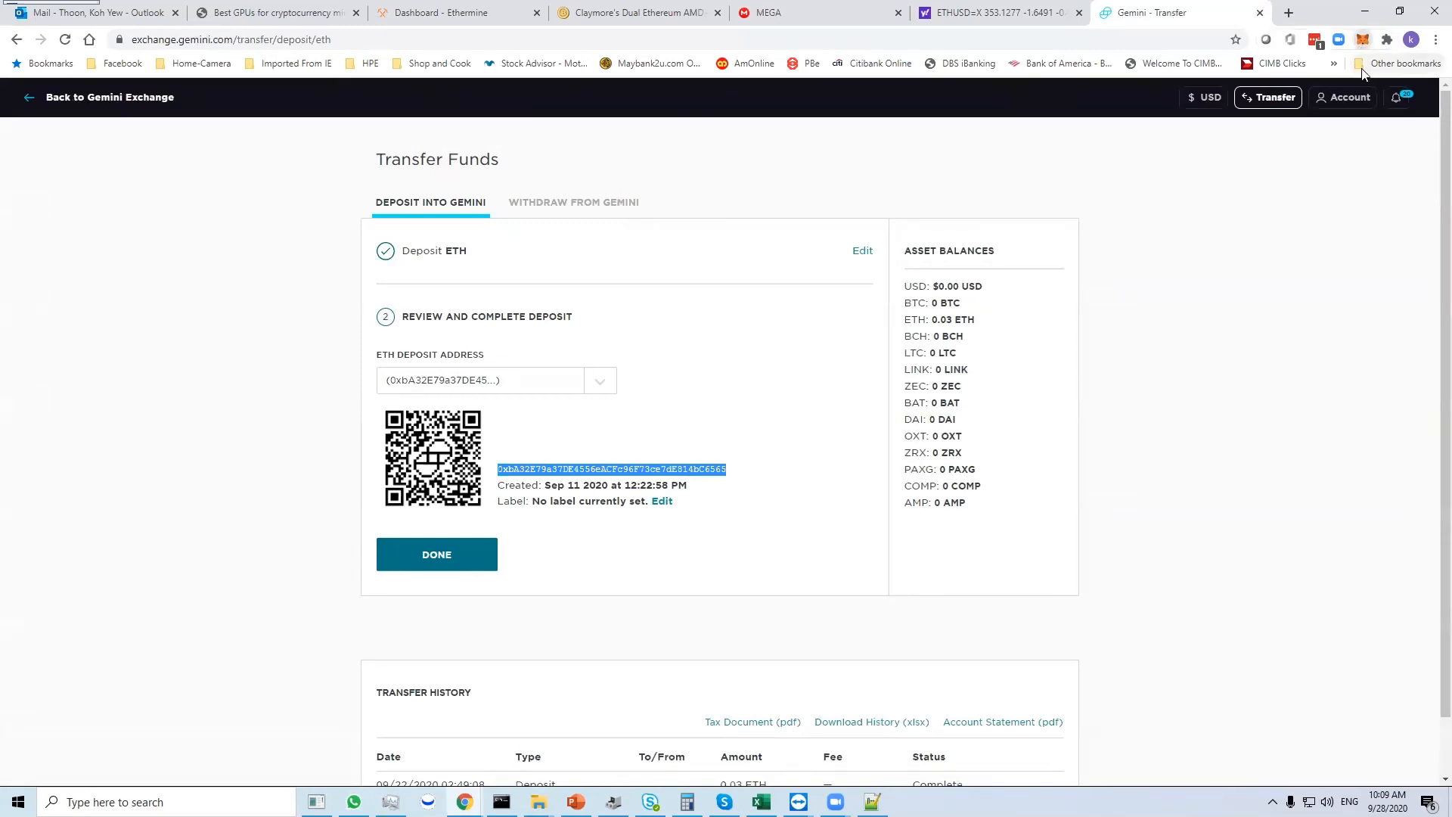
- Copy Gemini's ETH deposit address and start an ETH send in MetaMask with that address as the recipient
click(1362, 39)
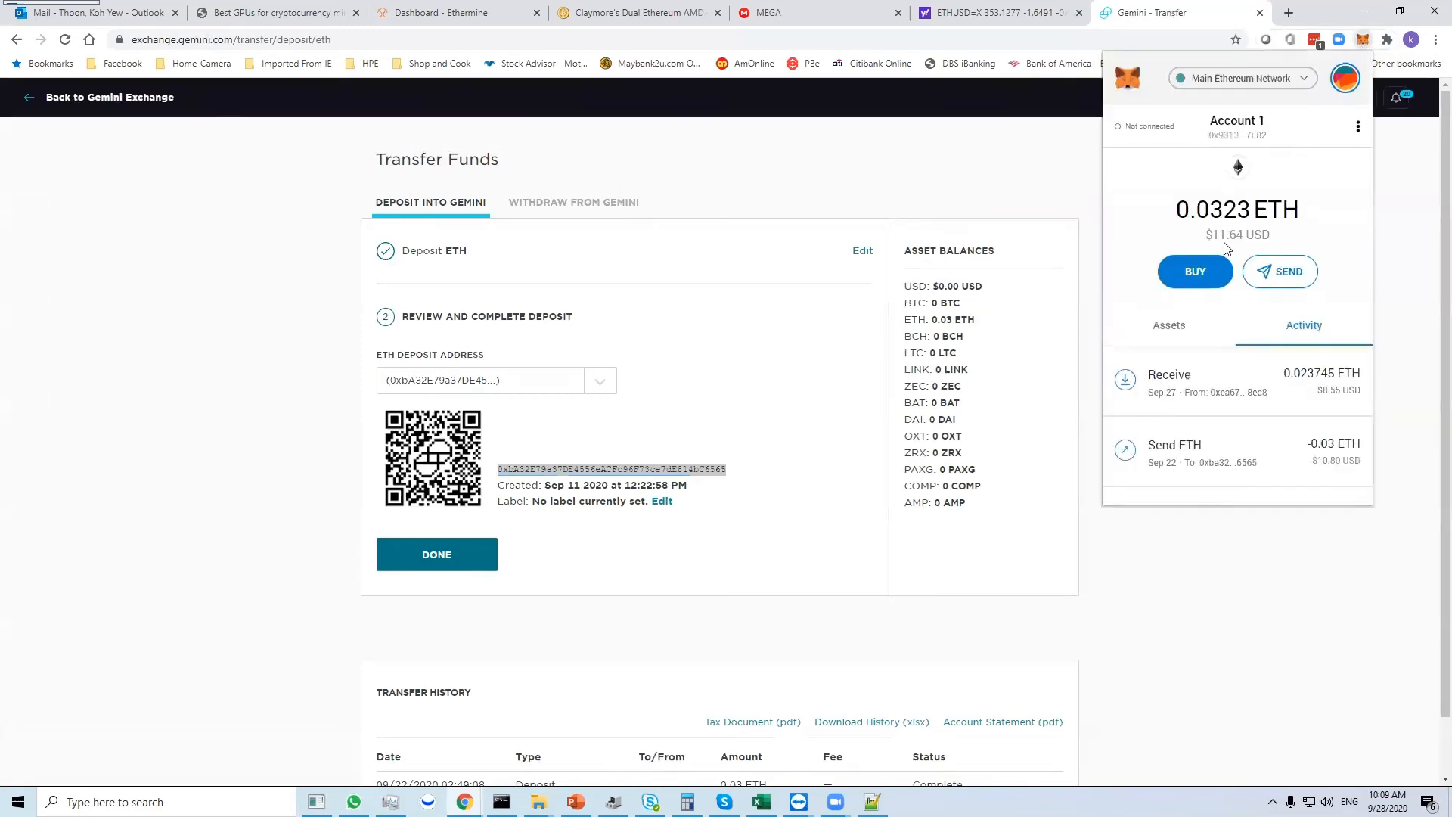
click(1266, 274)
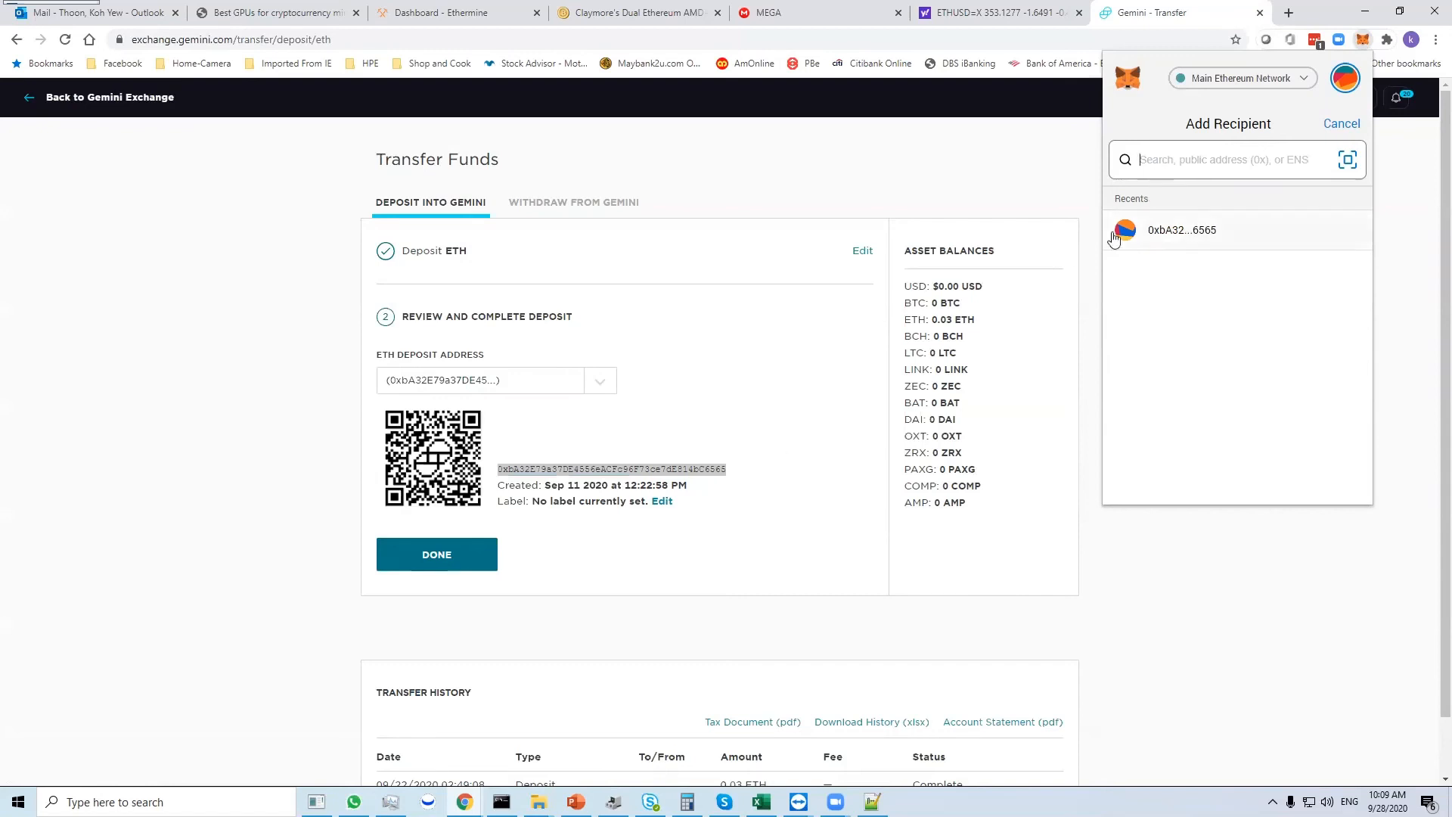
click(751, 484)
drag(727, 470, 496, 470)
key(ctrl+c)
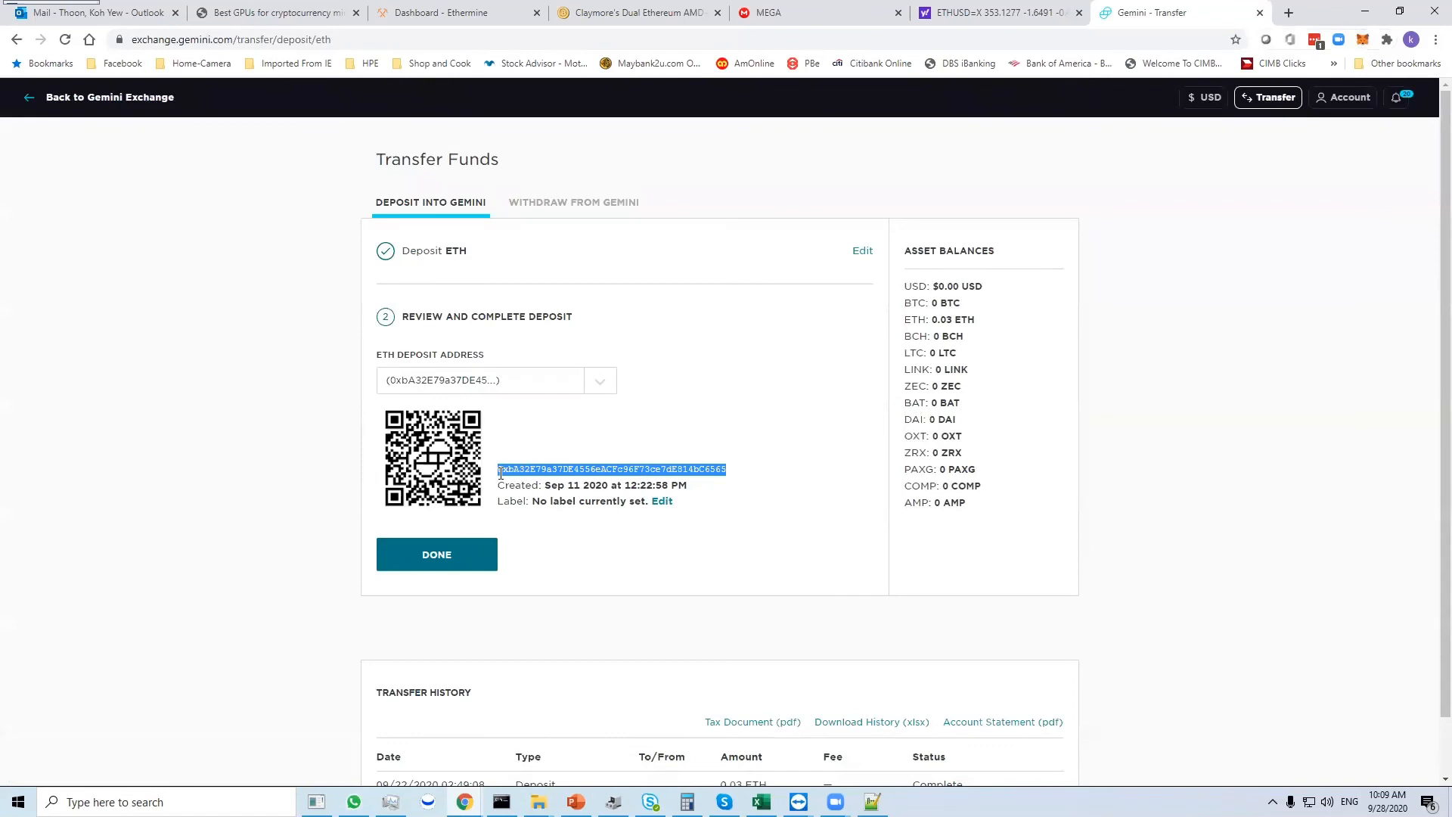
click(1362, 39)
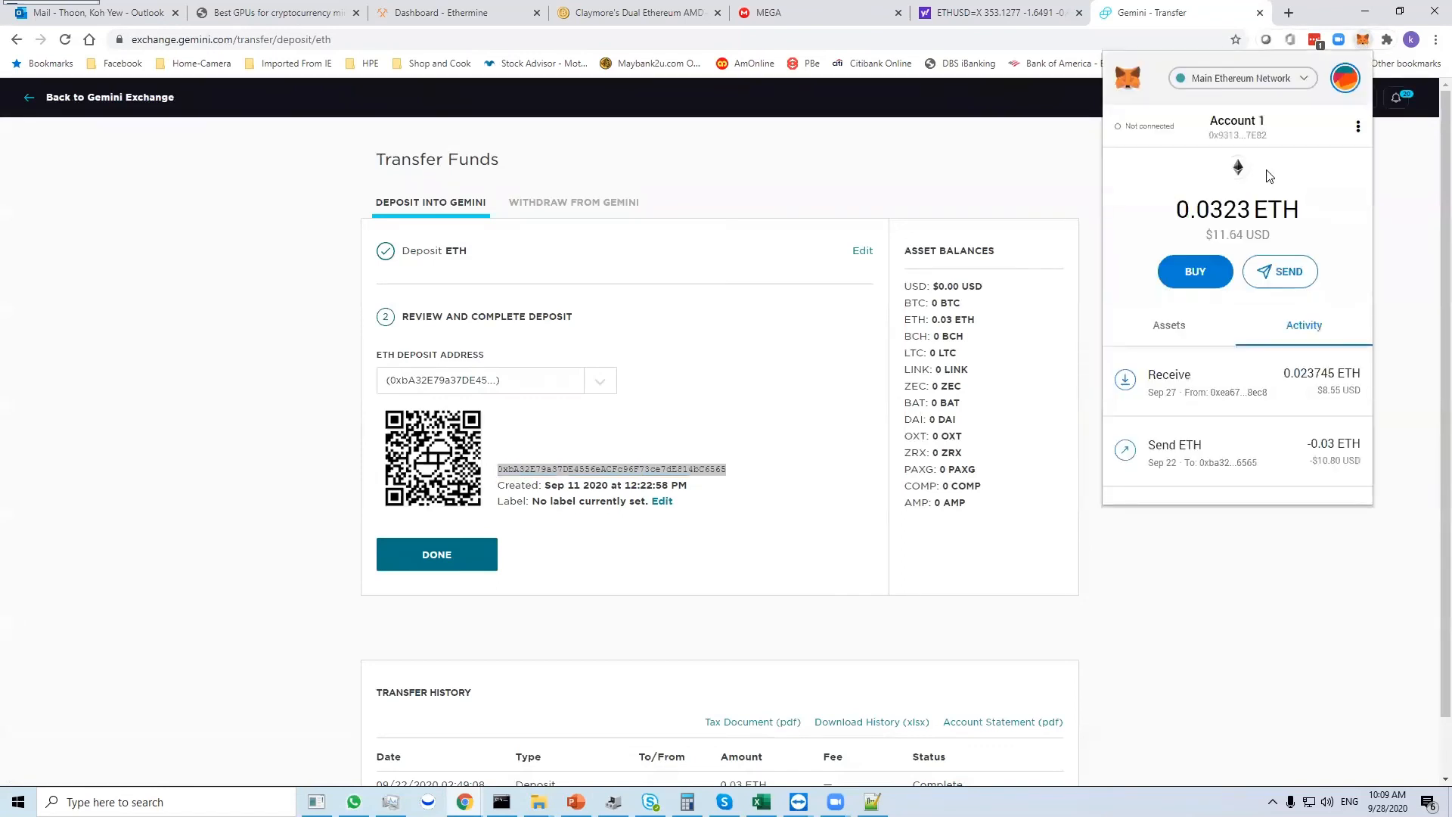
click(1257, 264)
key(ctrl+v)
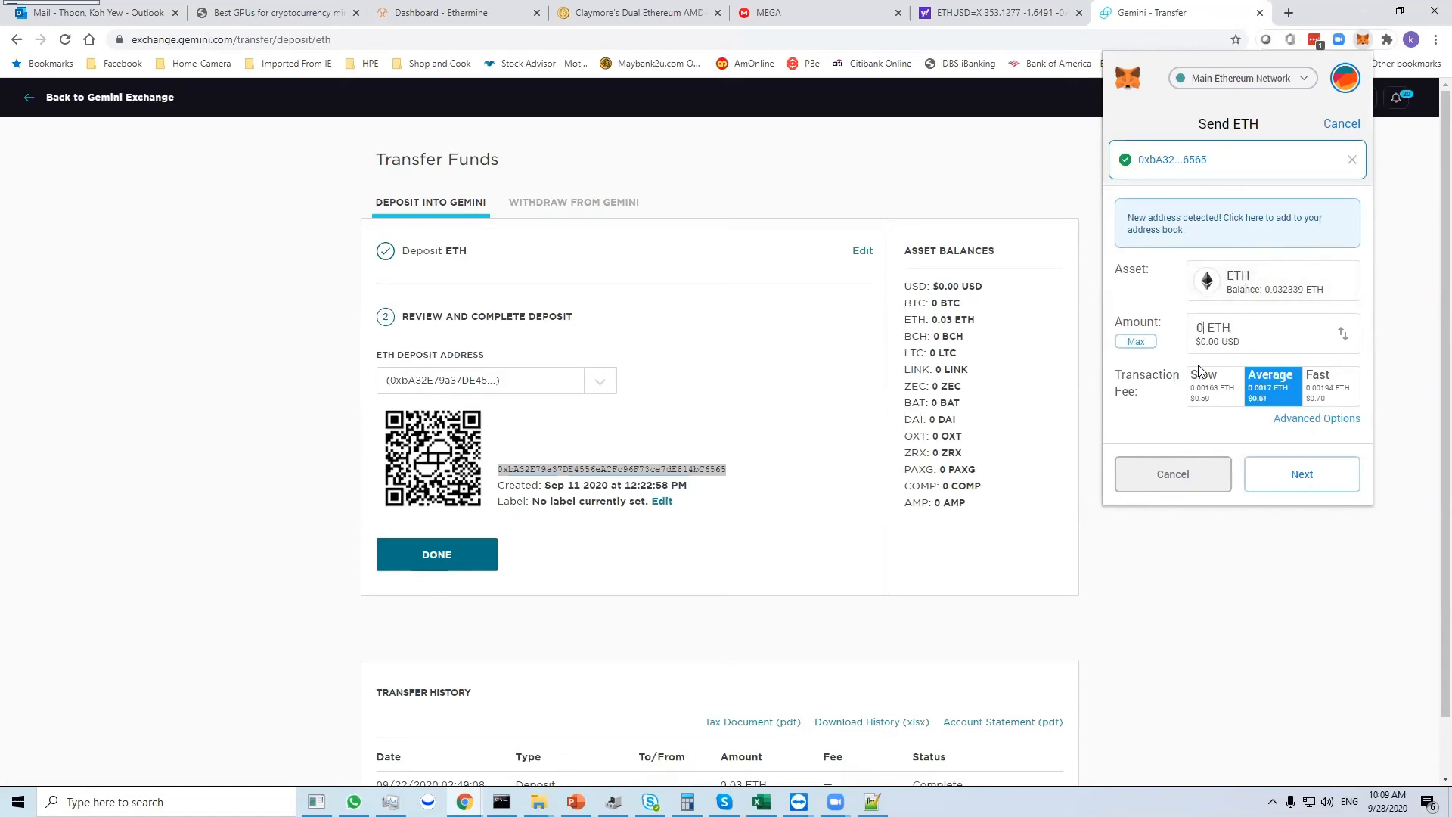
- Compare the Slow, Average and Fast transaction fee options for the ETH send, ending on Slow
click(1209, 384)
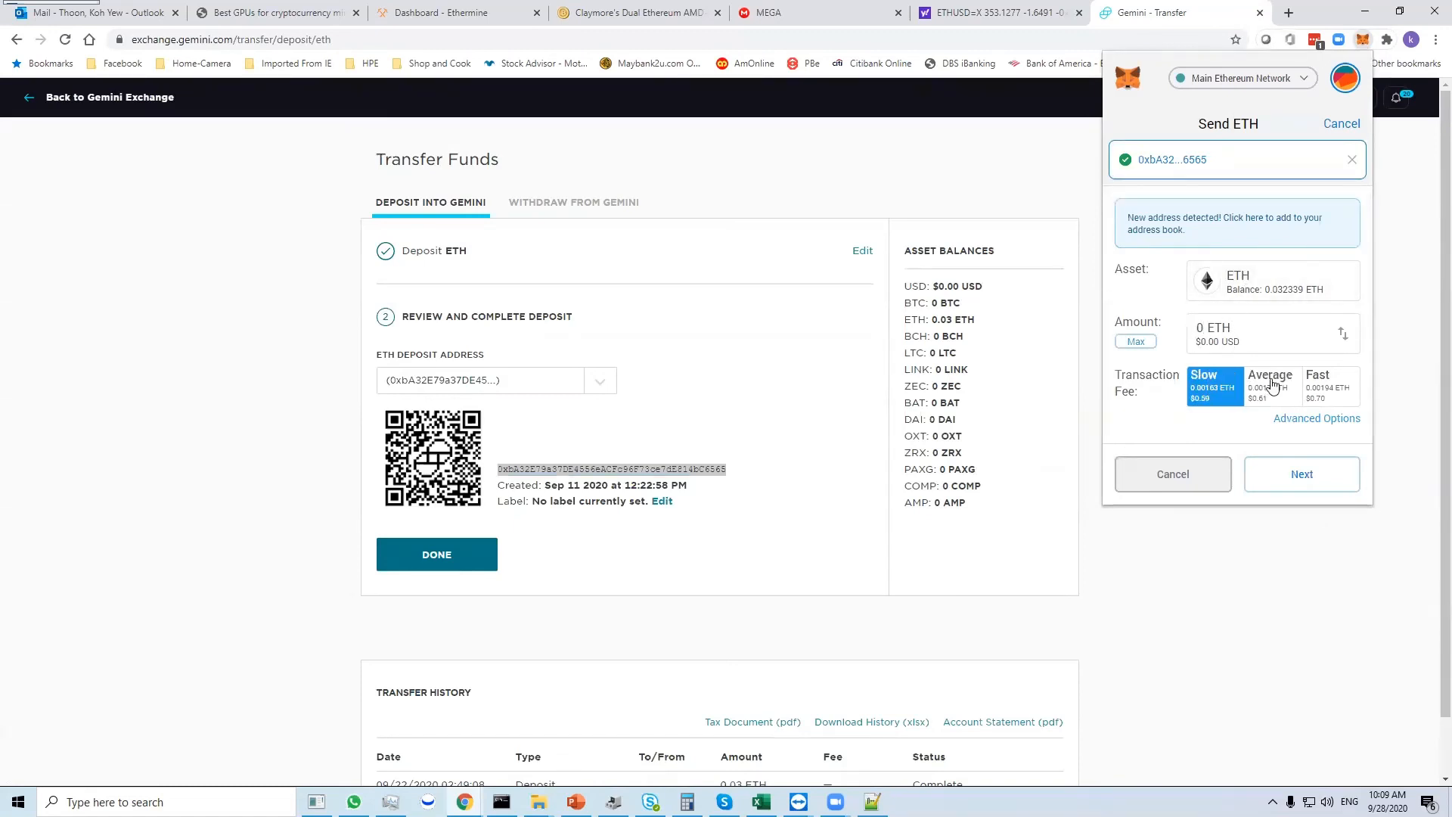
click(1272, 384)
click(1321, 384)
click(1278, 384)
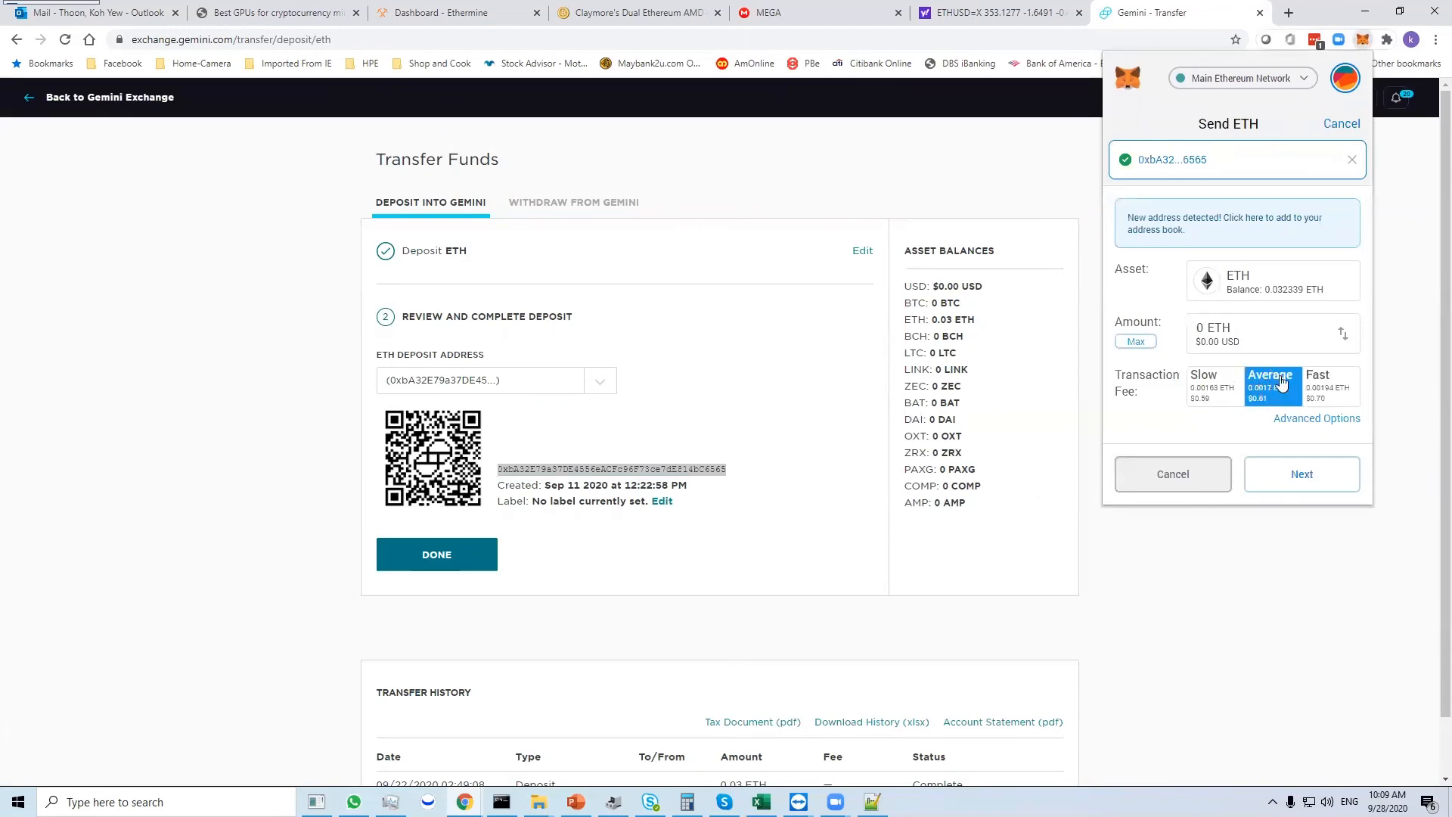
click(1320, 386)
click(1219, 386)
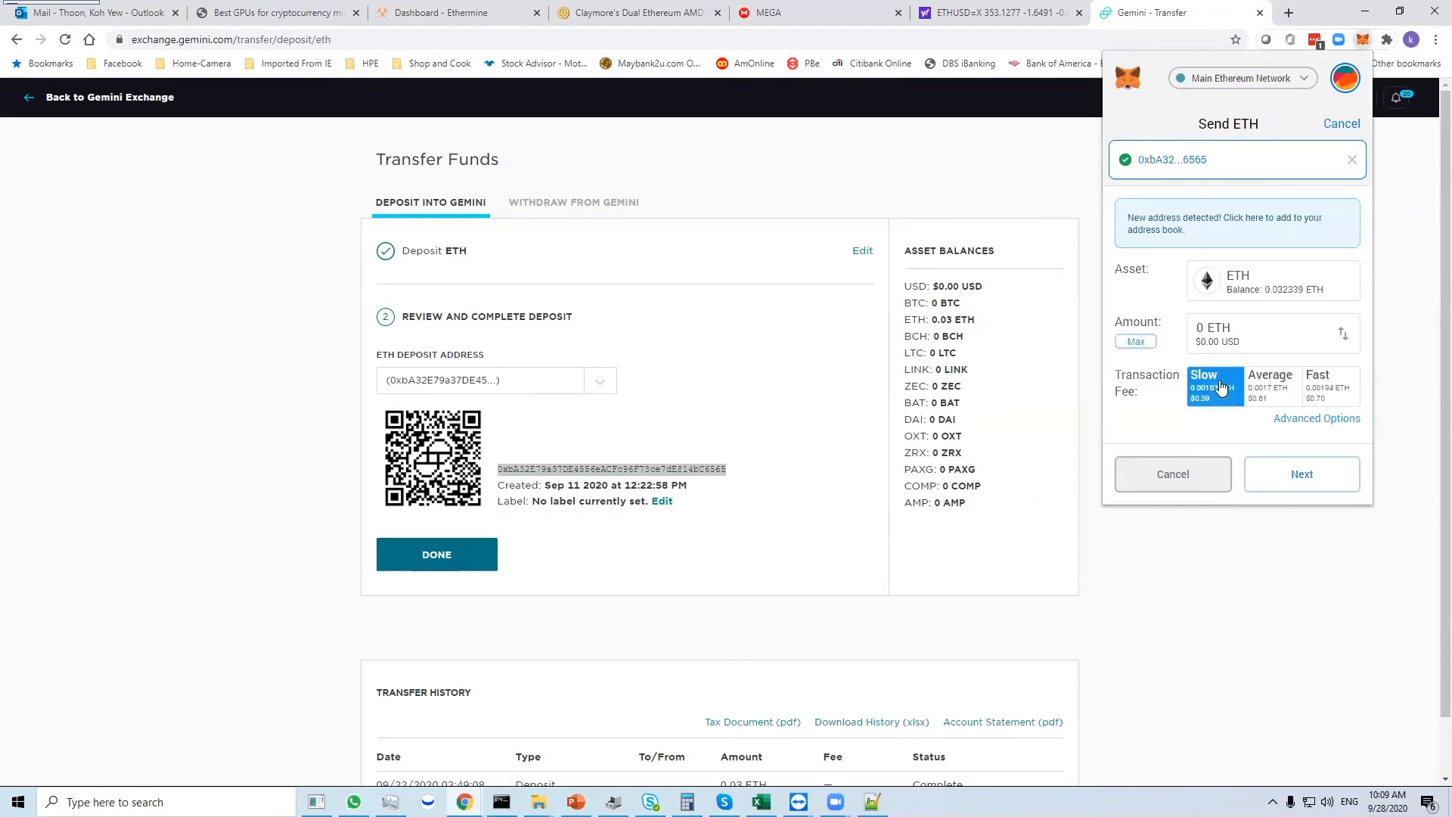
click(1285, 385)
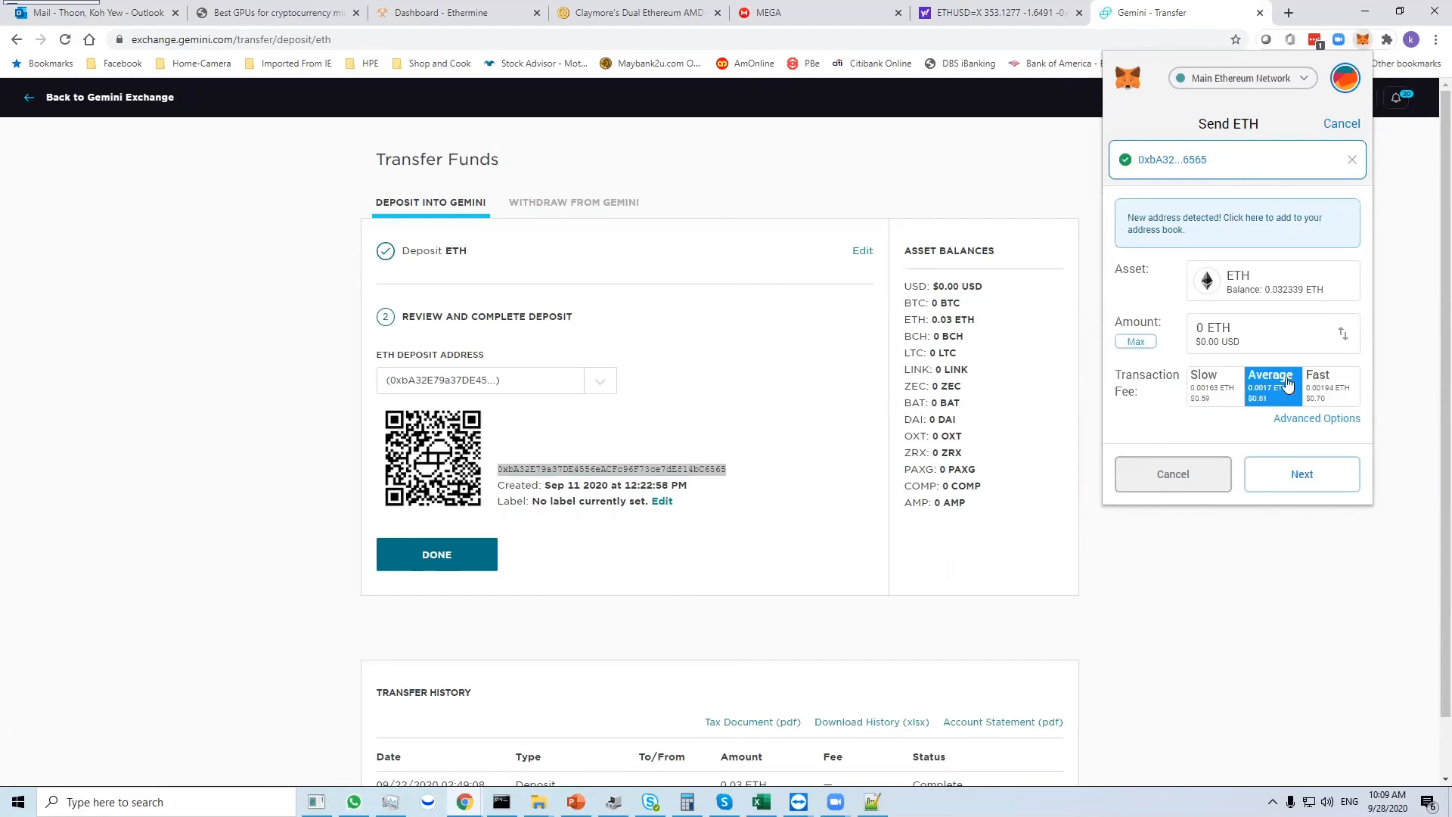
click(1212, 383)
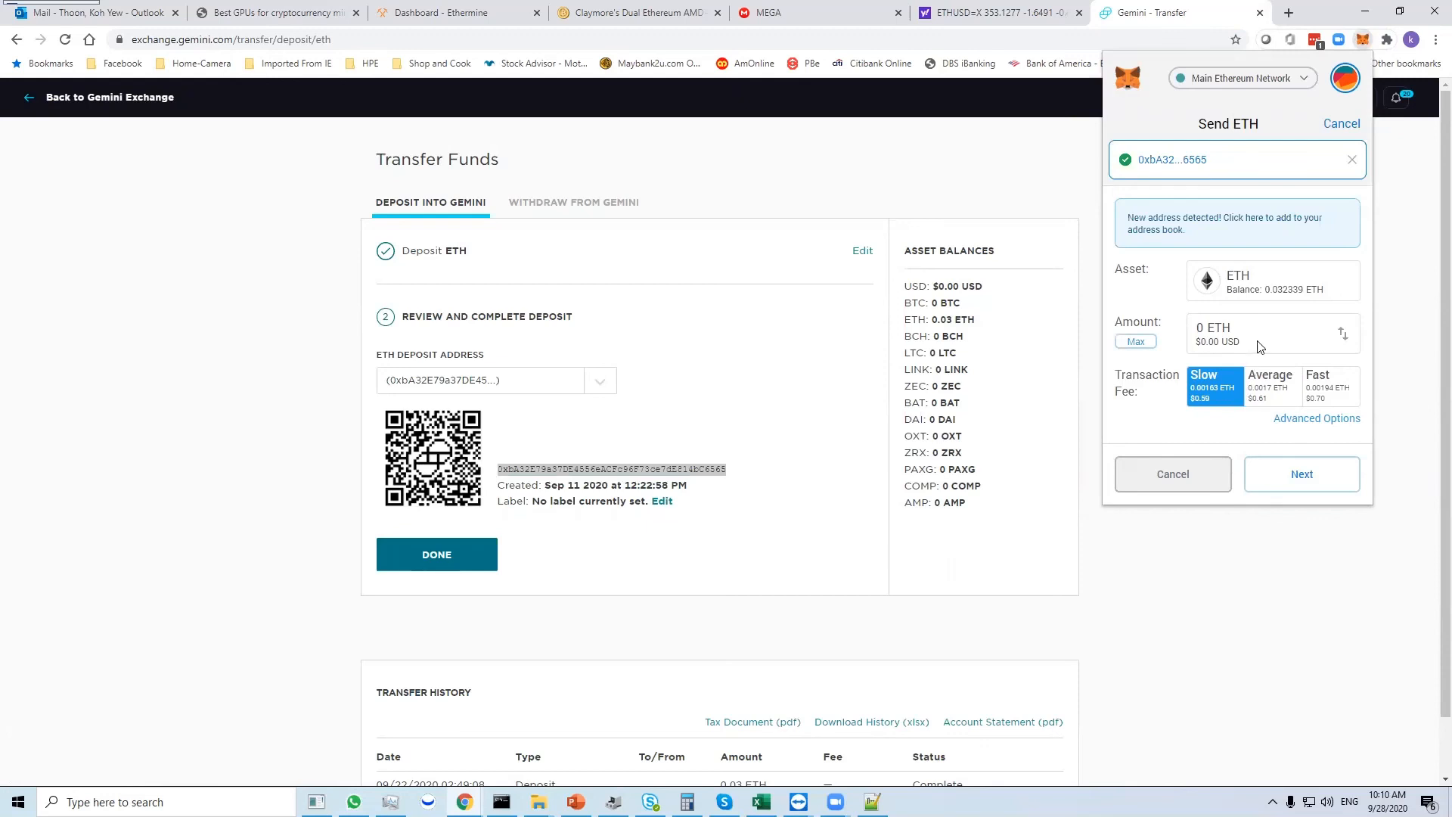
click(1278, 389)
click(1323, 390)
click(1255, 390)
click(1222, 390)
click(1272, 387)
click(1315, 387)
click(1278, 389)
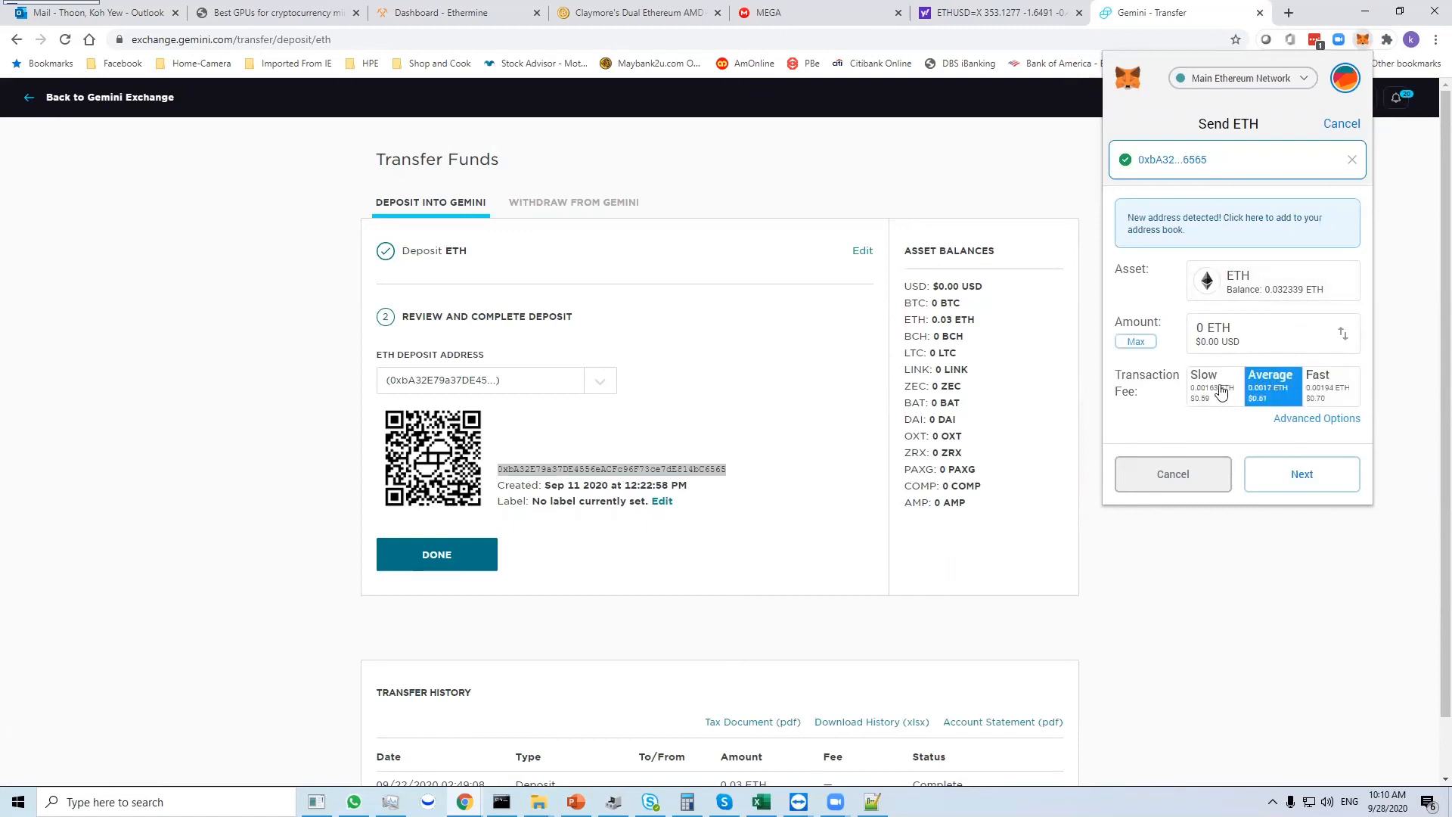
click(1225, 389)
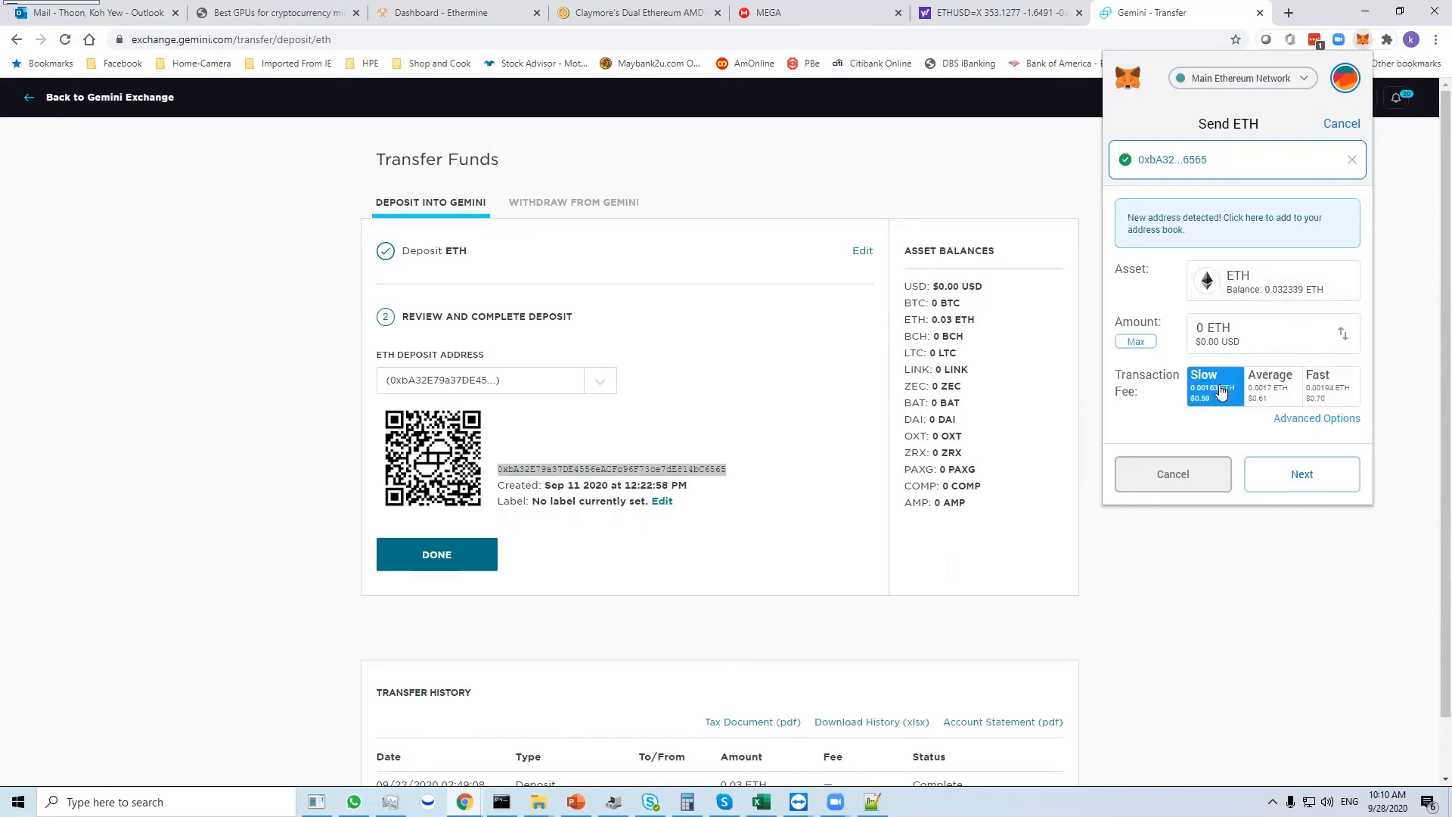
- View the advanced gas settings and the confirmation of the 0 ETH transfer, and reject the transaction
click(1310, 418)
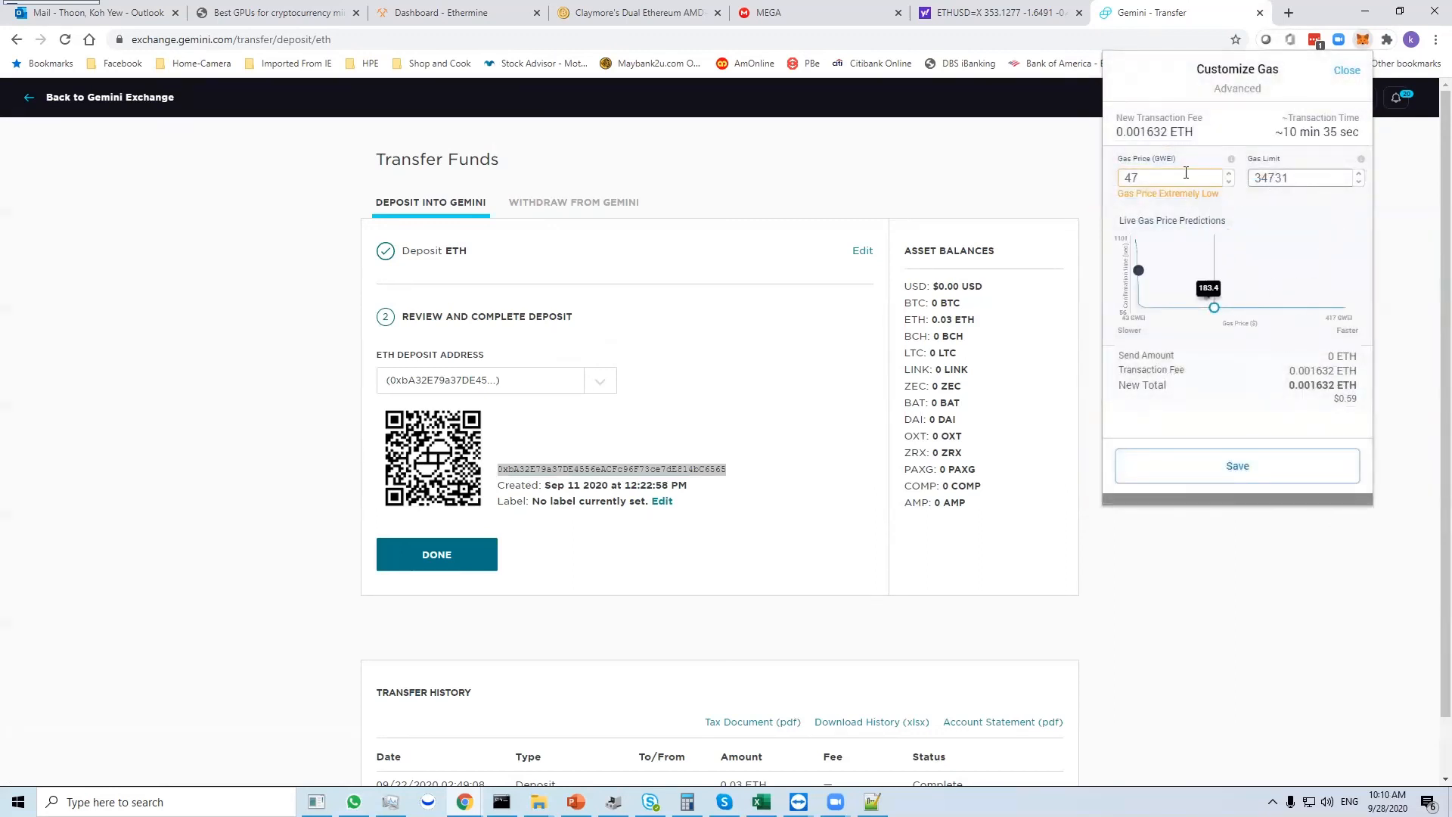
click(1346, 71)
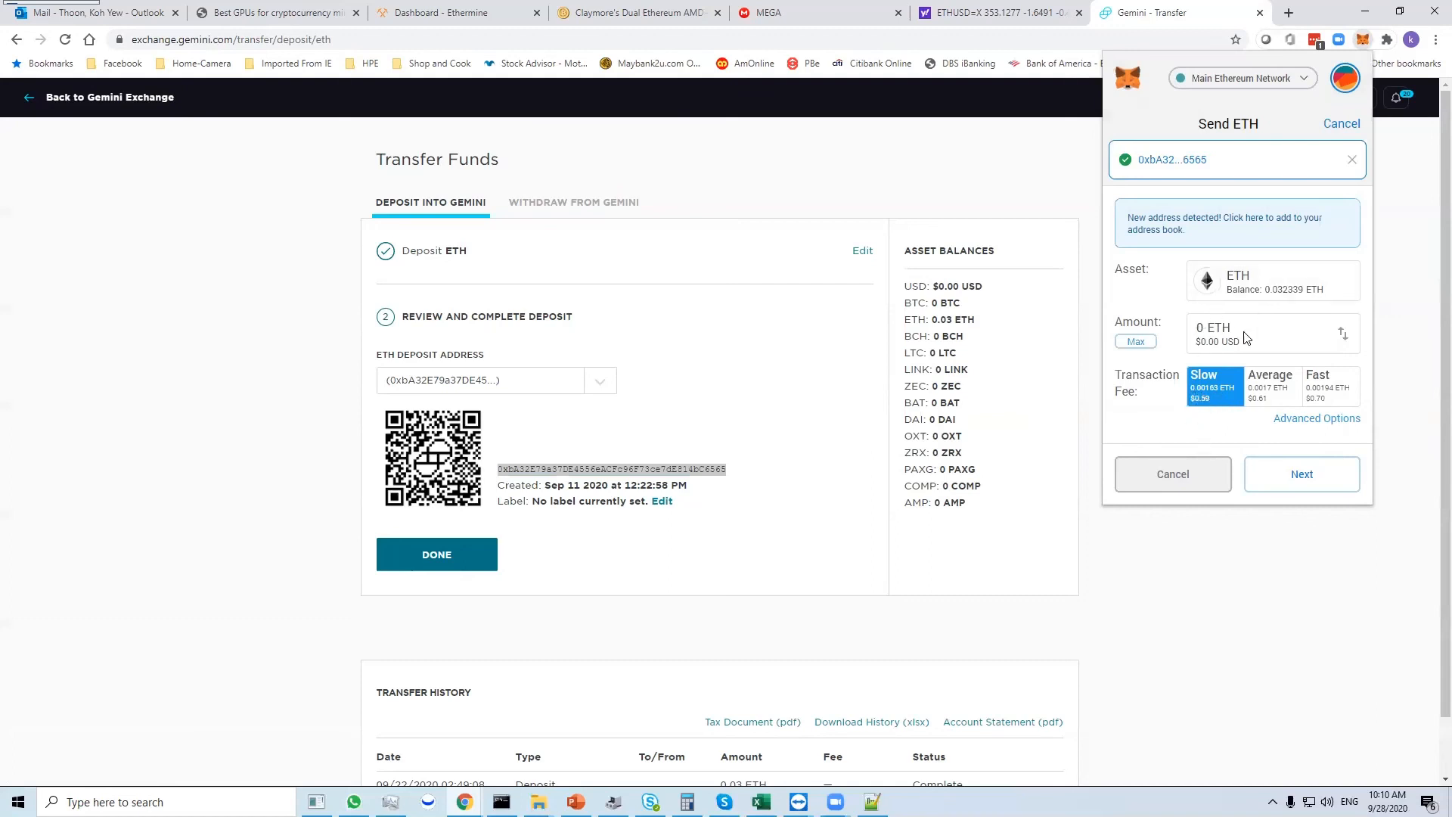
click(1302, 475)
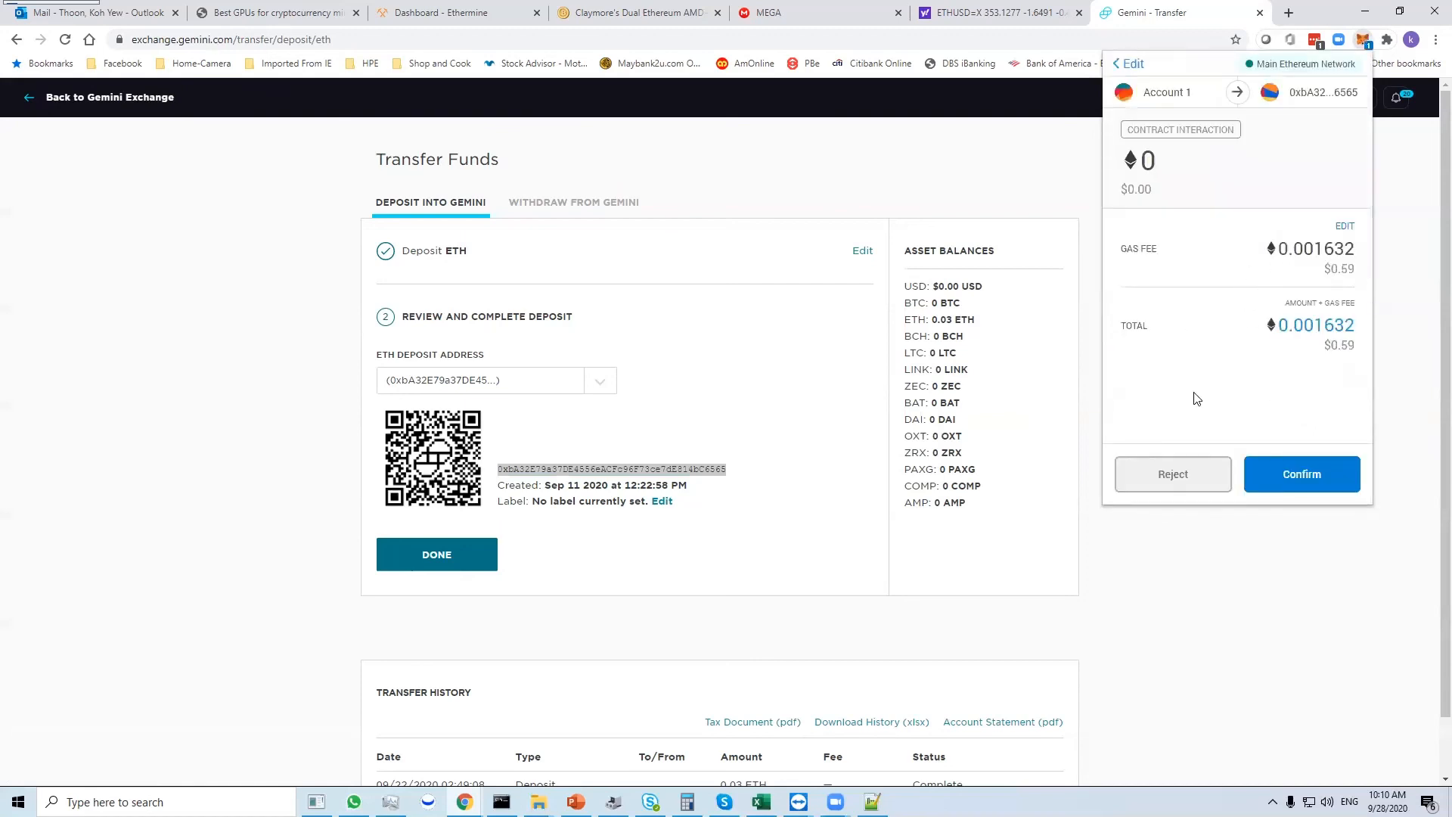
click(1204, 476)
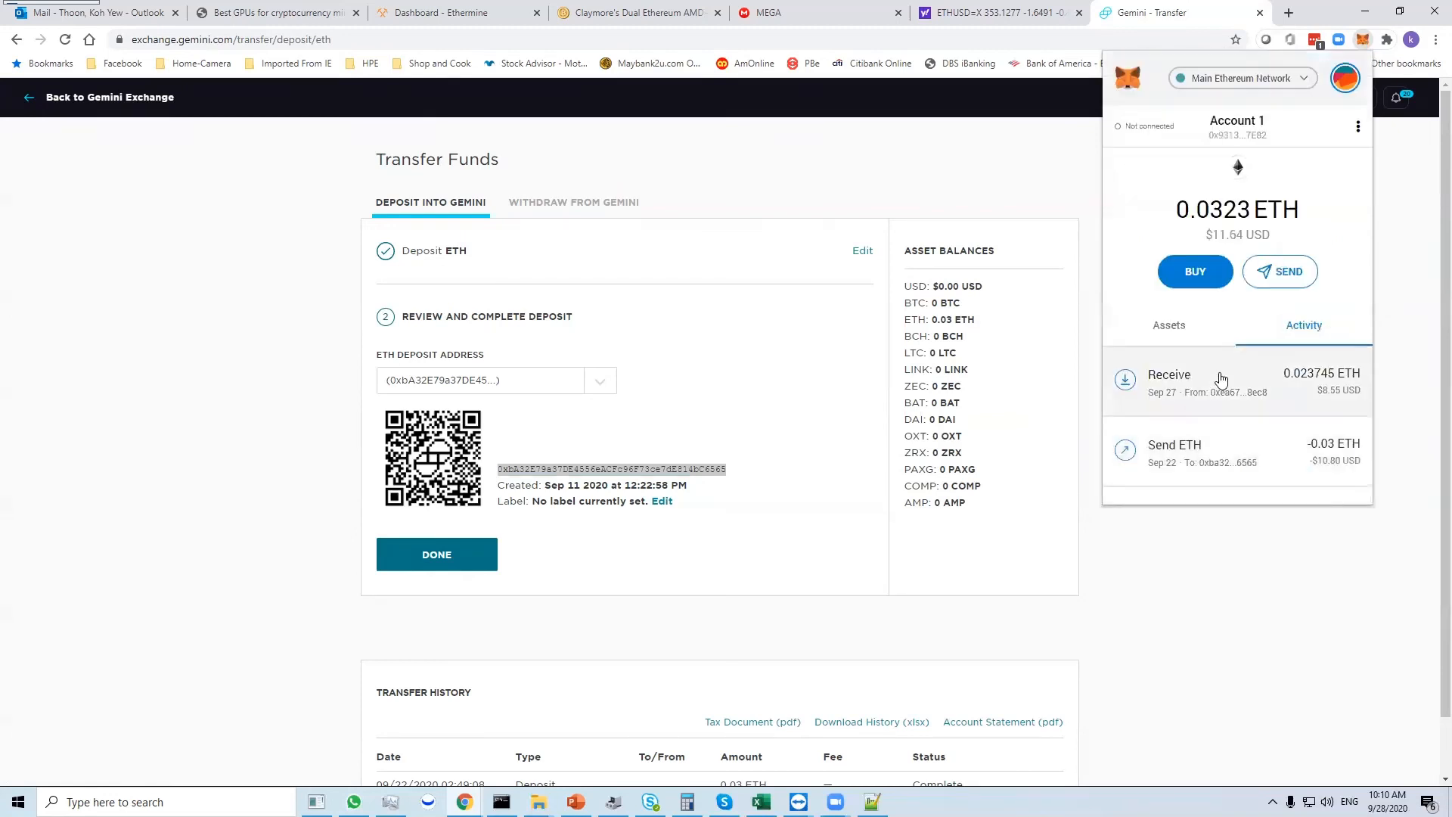
click(938, 578)
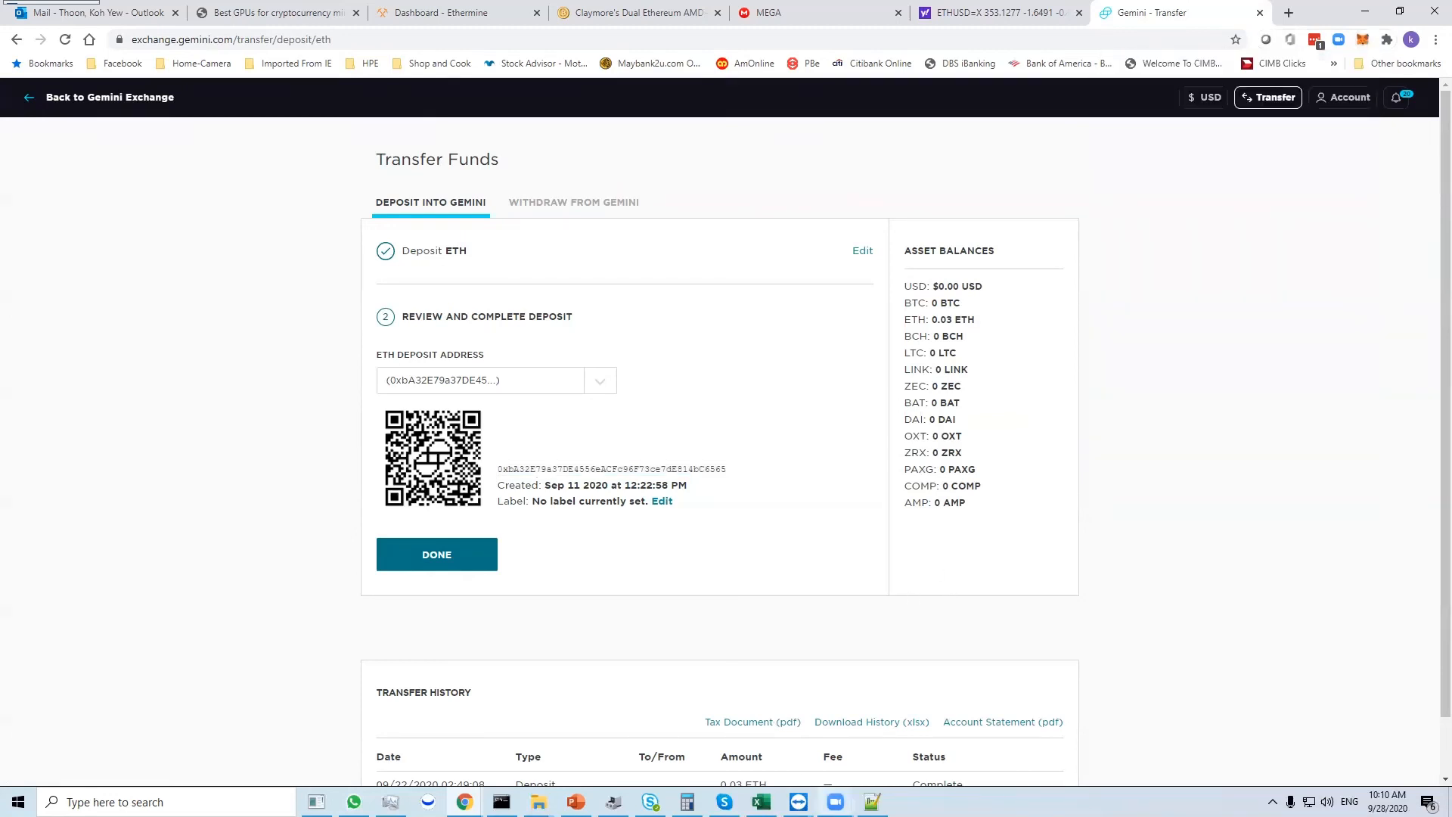
- Switch to the PowerPoint presentation and show the Summary slide
mouse_move(836, 802)
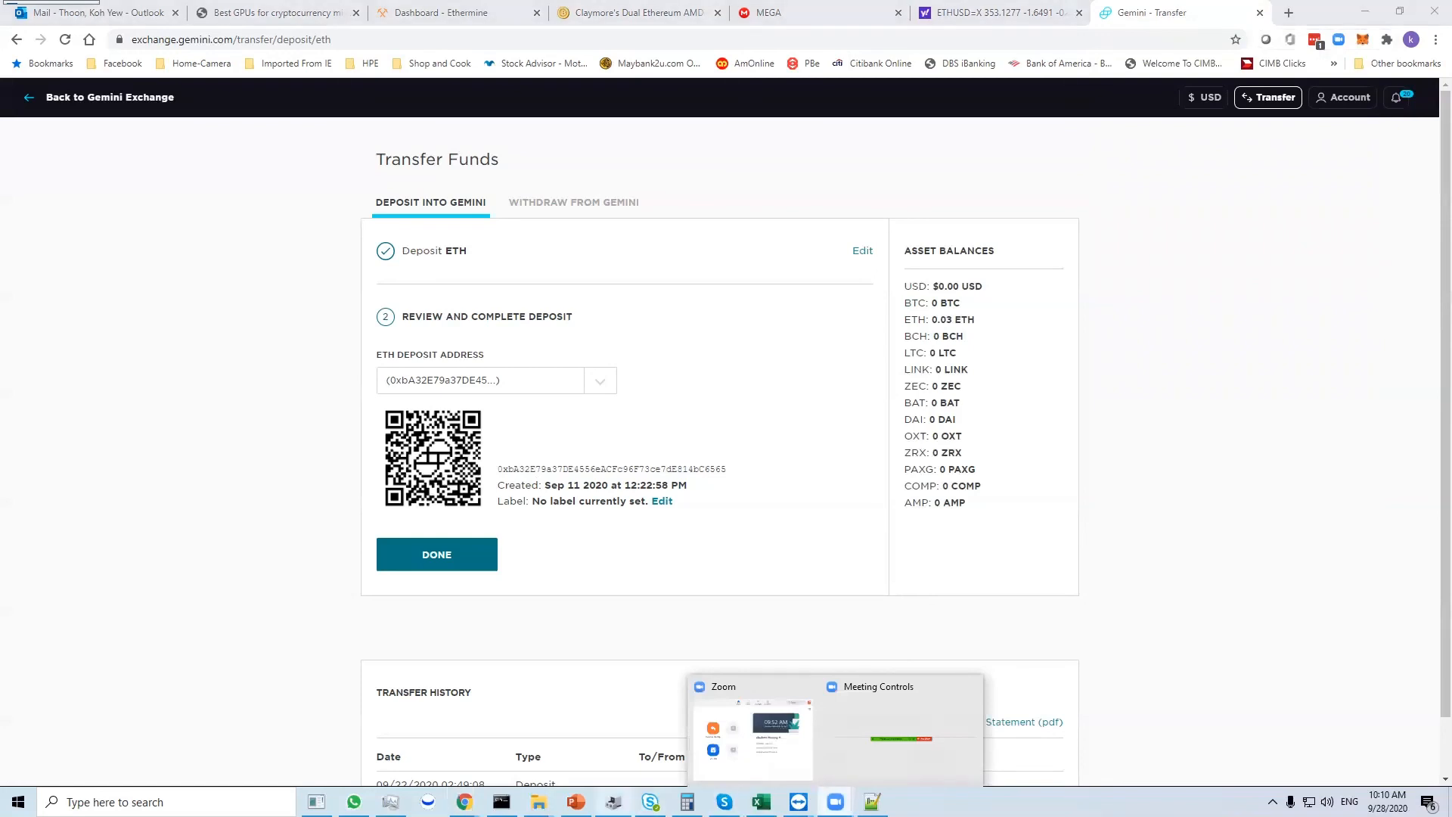
click(576, 802)
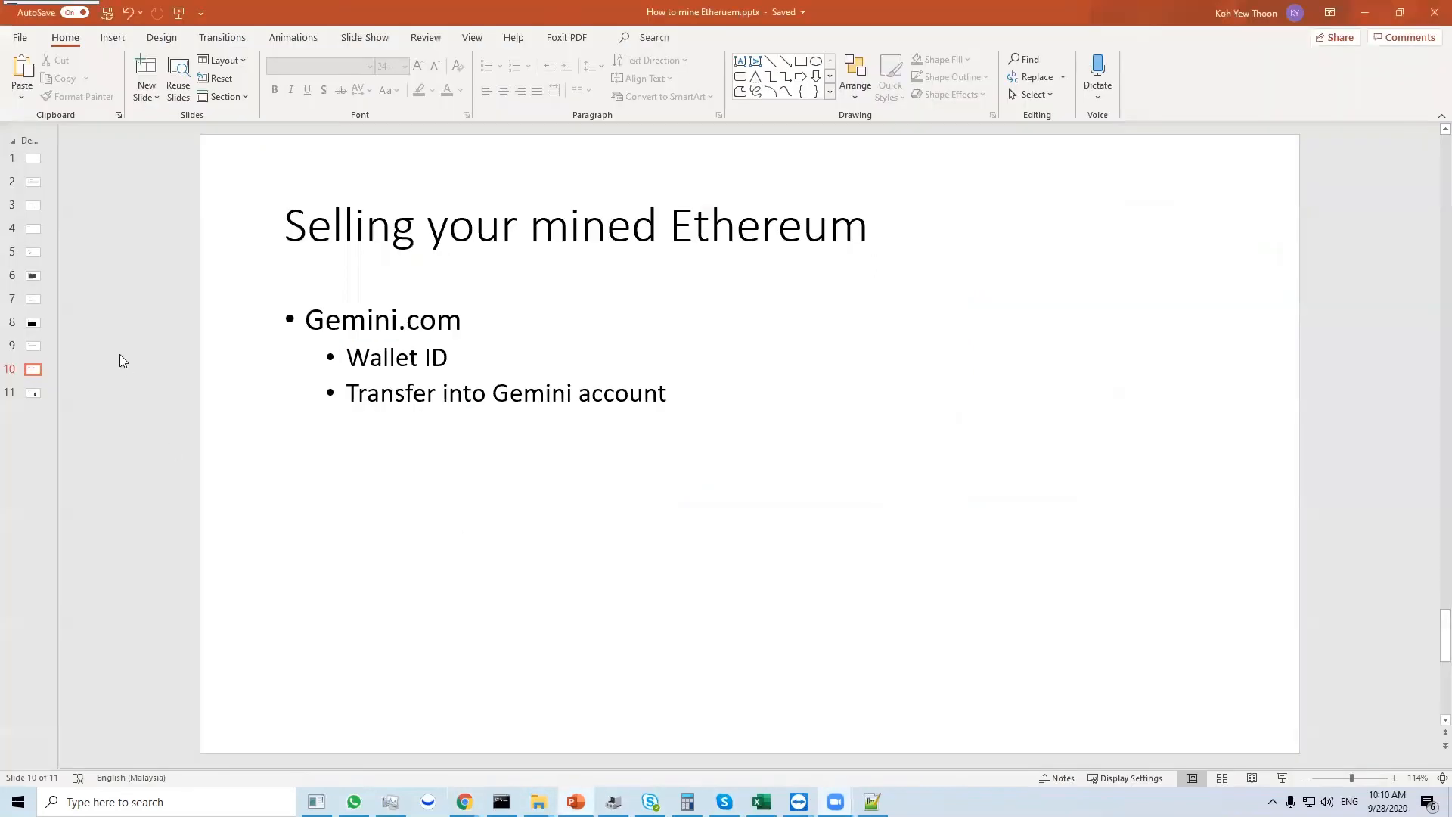
click(36, 390)
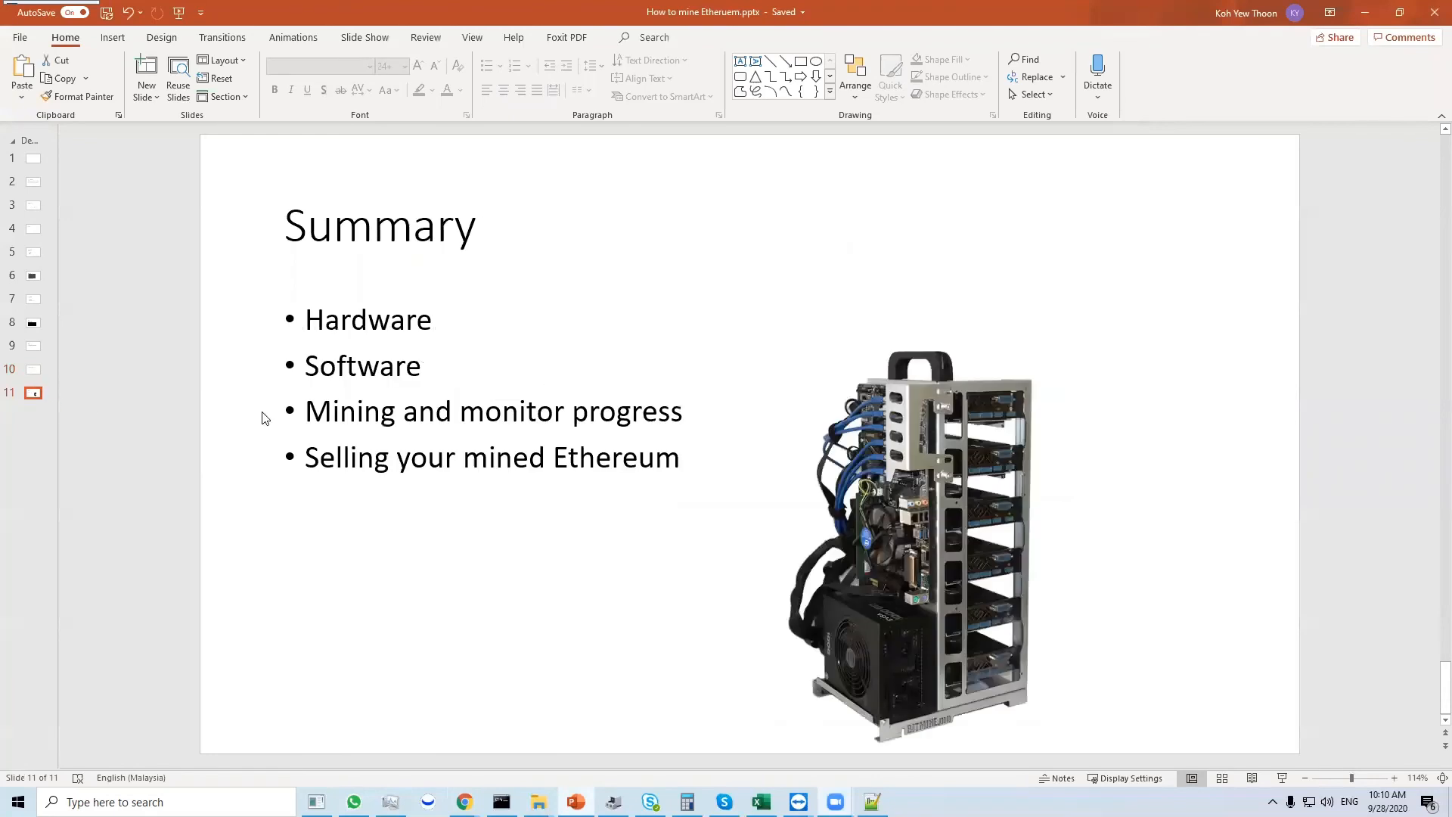